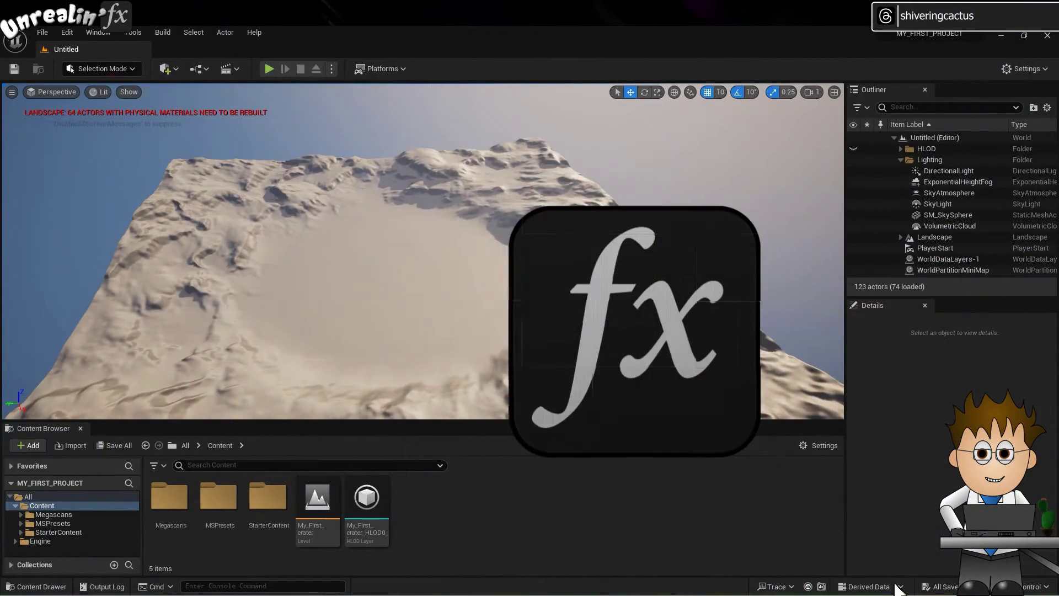
click(935, 595)
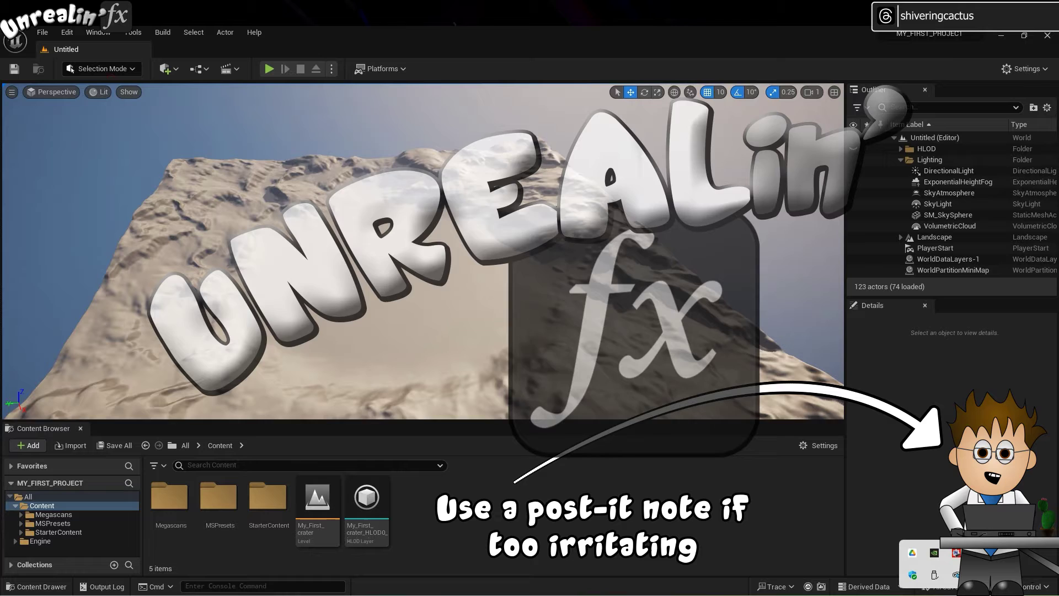
click(404, 55)
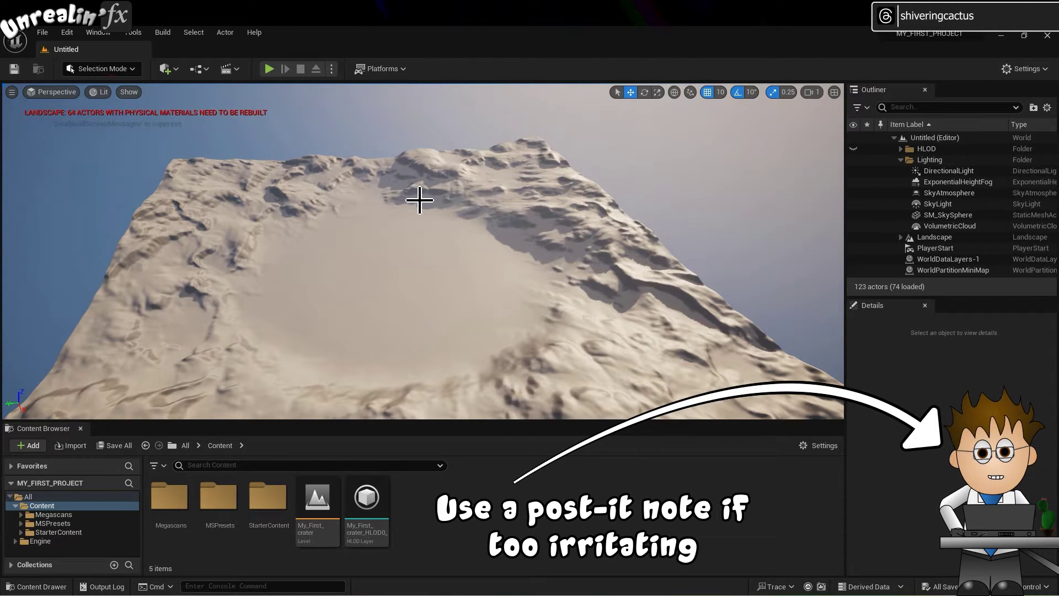
click(901, 159)
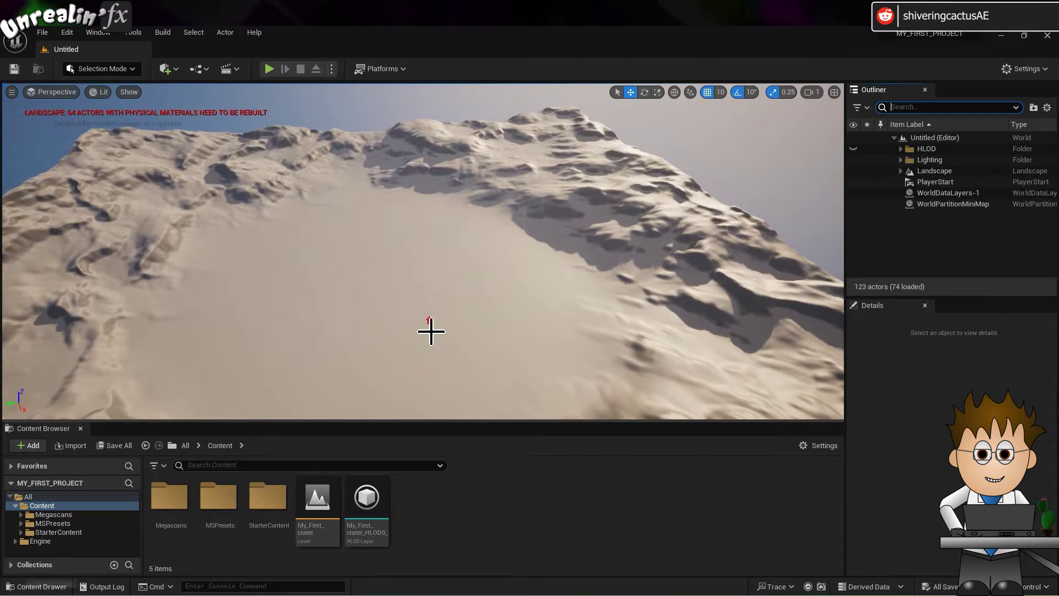
Switch to the Epic Games Launcher's Unreal Engine page and browse the Tundra rock assets in Quixel Bridge
key(alt+Tab)
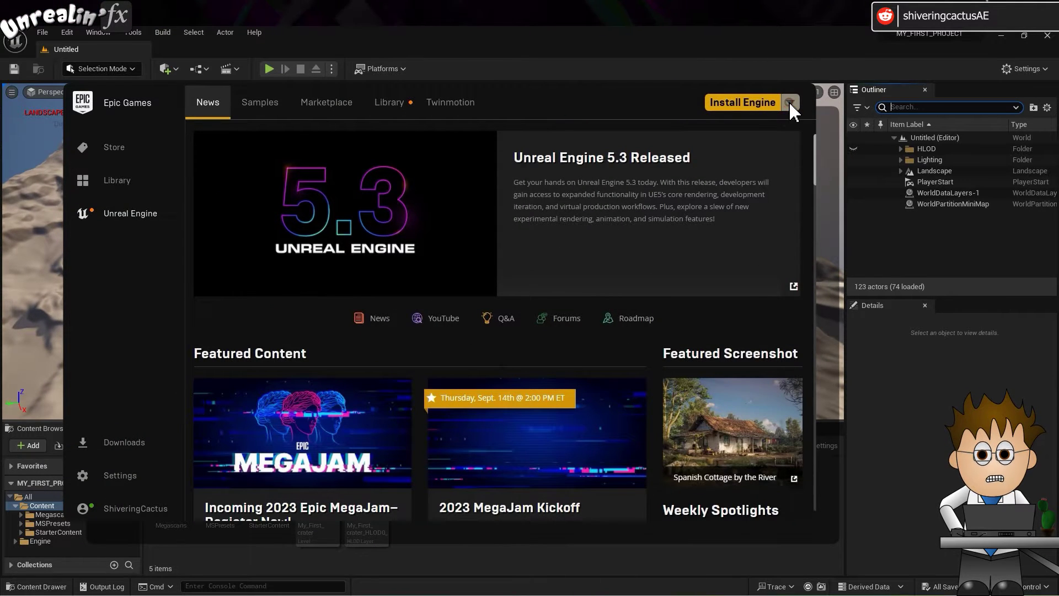
click(762, 106)
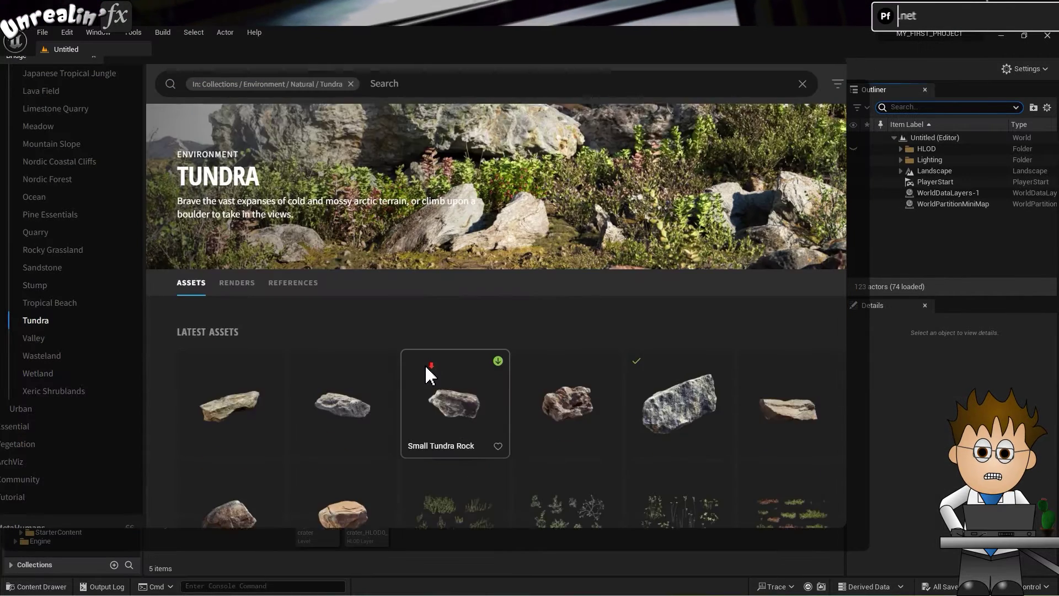
scroll(425, 375, down, 2)
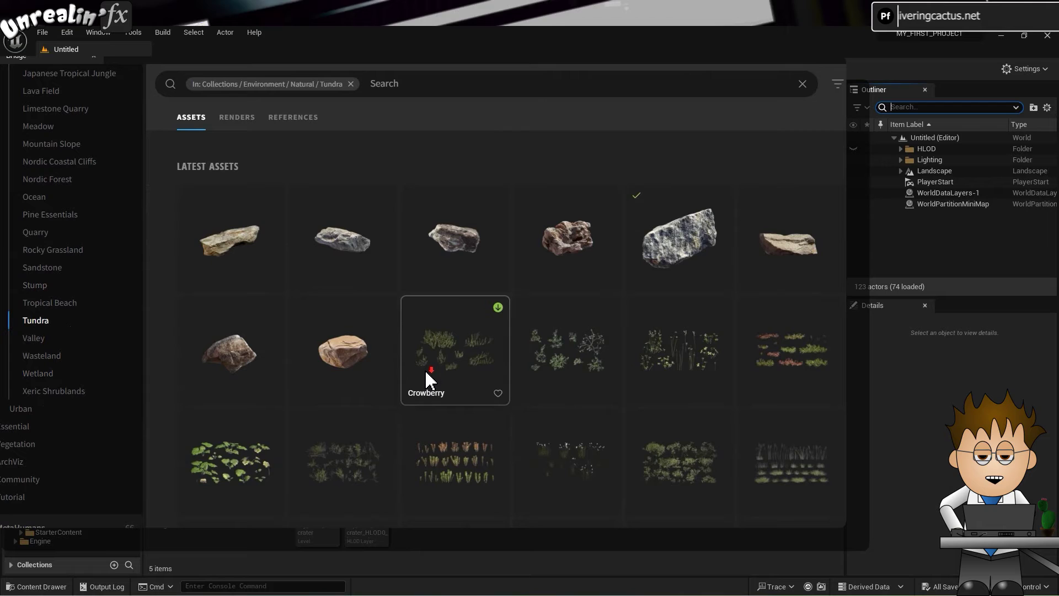
click(450, 275)
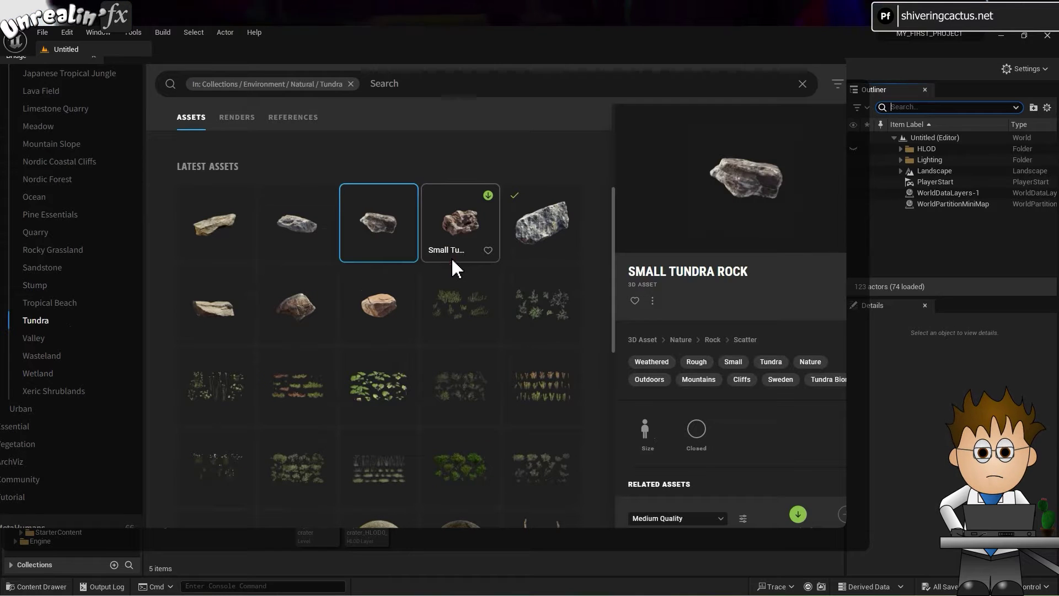
click(534, 214)
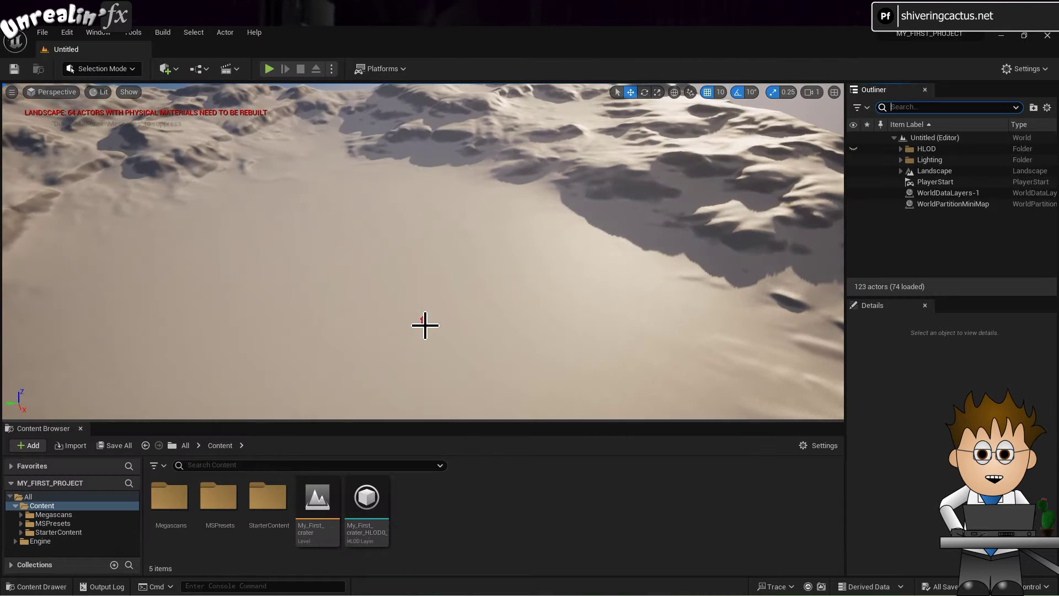
Expand the Lighting folder in the level's actor list and select ExponentialHeightFog
right_drag(424, 325, 407, 303)
middle_drag(437, 111, 434, 152)
middle_drag(444, 233, 444, 240)
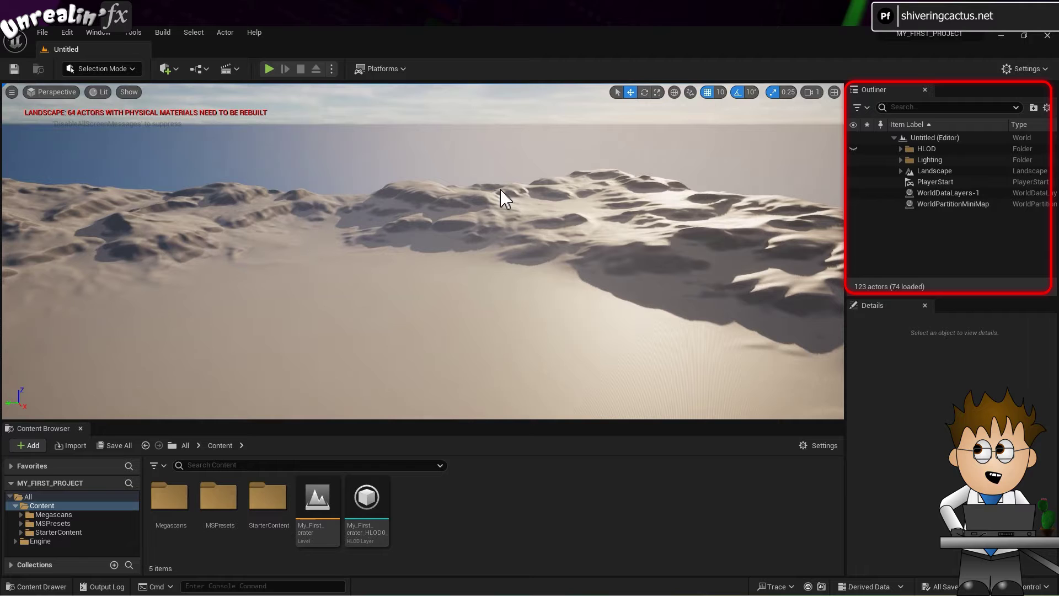
click(899, 160)
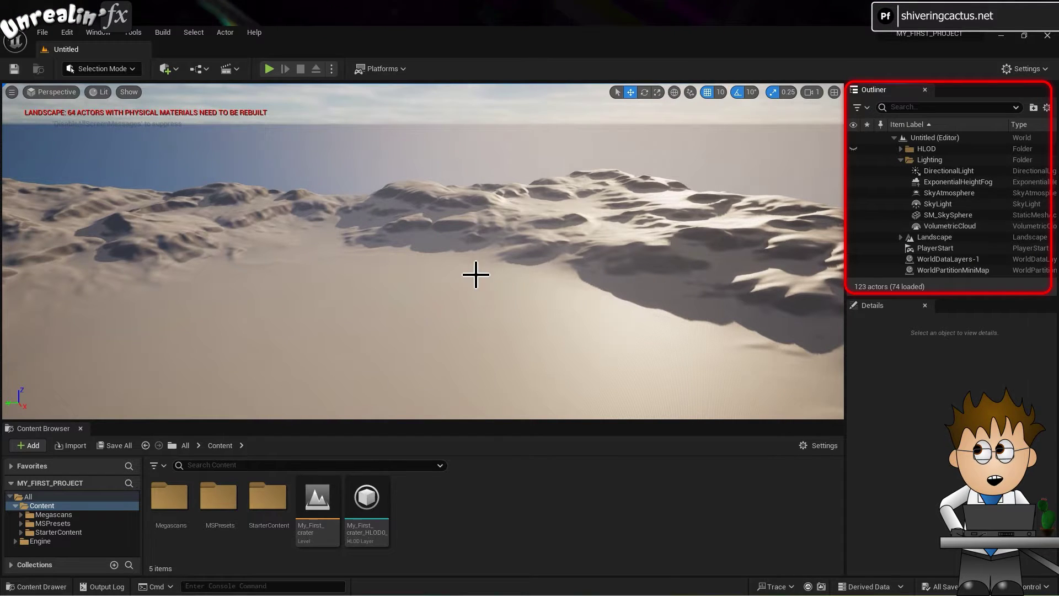
middle_drag(475, 275, 468, 326)
right_drag(489, 266, 490, 265)
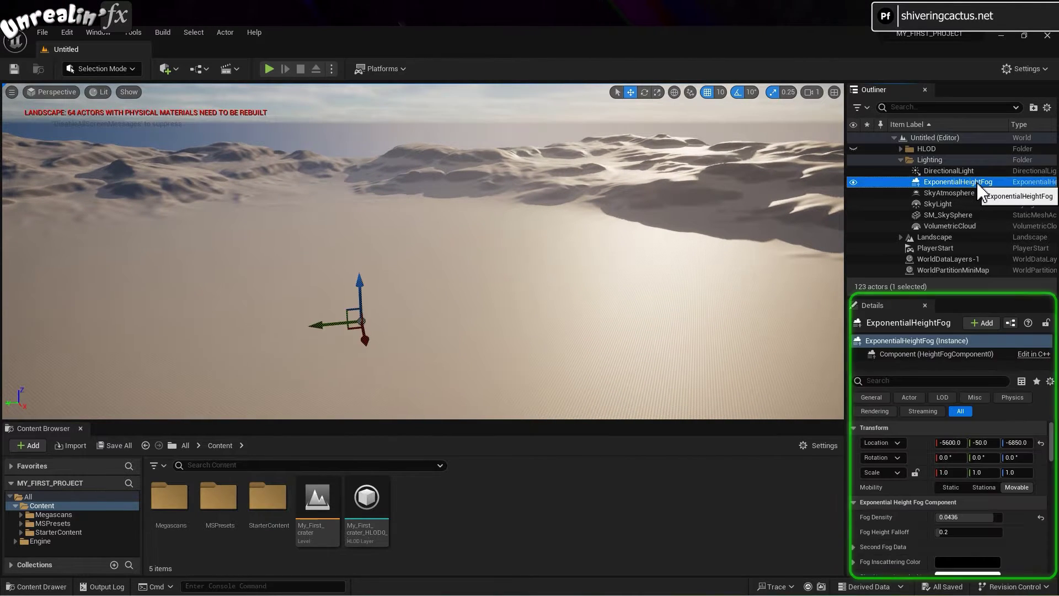
Set the ExponentialHeightFog's Fog Density to 0.05 and slightly increase its Fog Height Falloff
drag(1053, 428, 1053, 436)
scroll(1055, 443, down, 2)
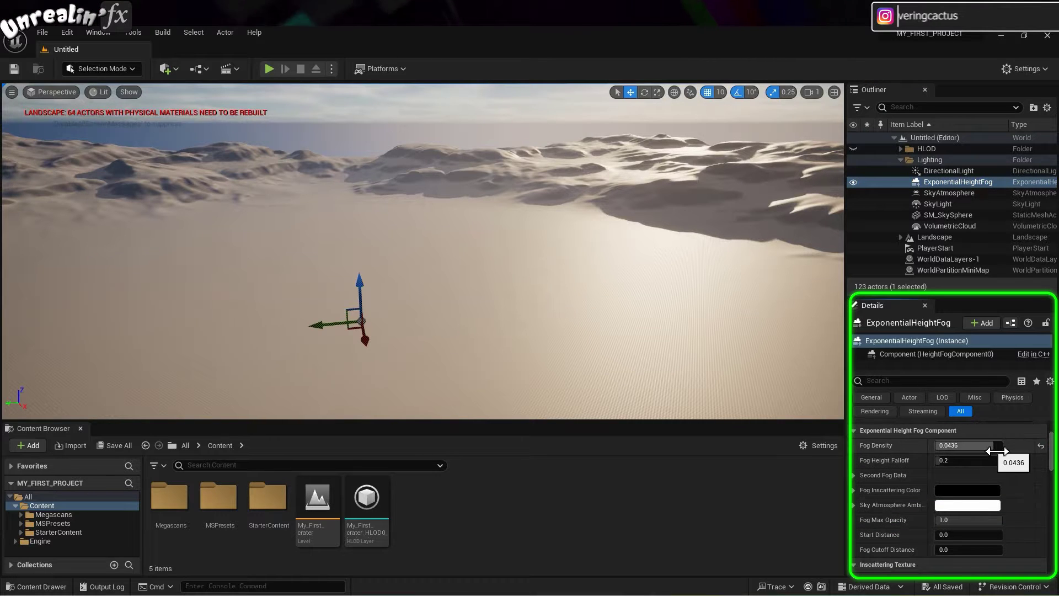
right_drag(502, 329, 501, 359)
mouse_move(996, 445)
mouse_down()
mouse_move(940, 446)
mouse_move(1003, 445)
mouse_up()
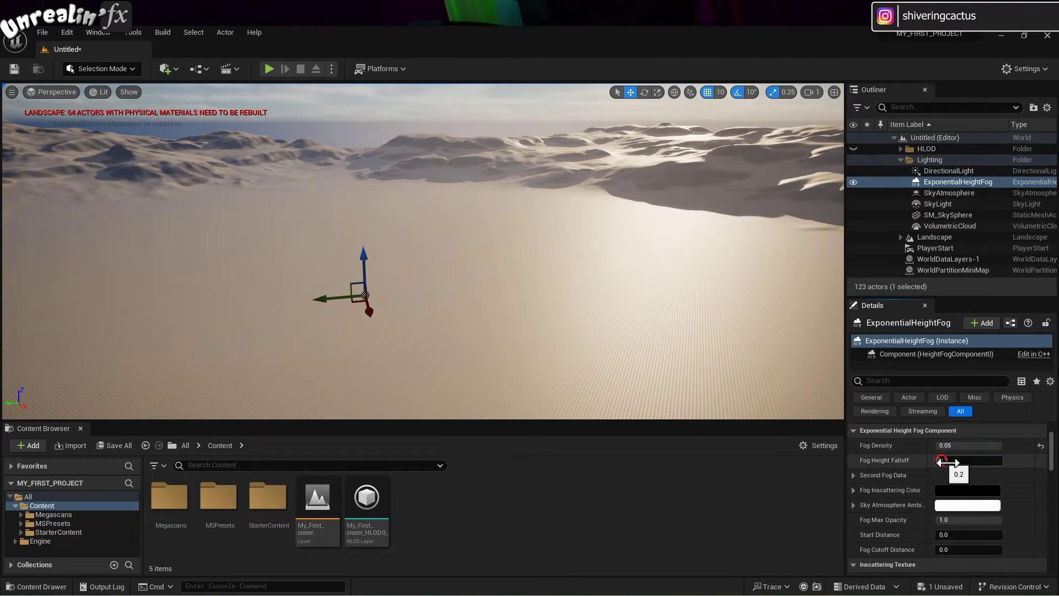
mouse_move(941, 461)
mouse_down()
mouse_move(961, 461)
mouse_move(944, 461)
mouse_up()
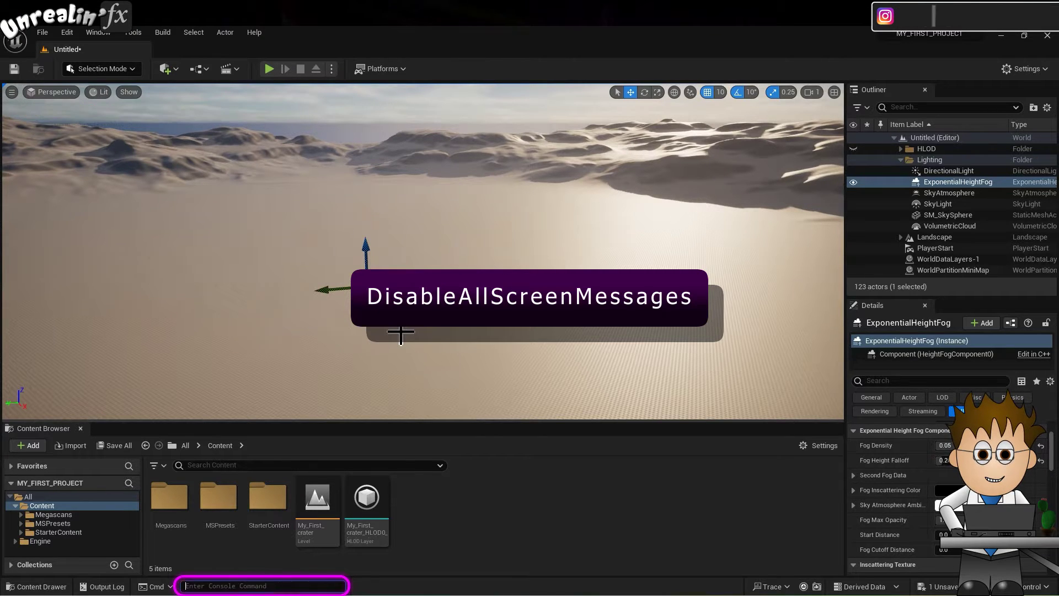
Save the level as My_First_crater in the Content folder, overwriting the existing level of that name
right_drag(303, 336, 300, 346)
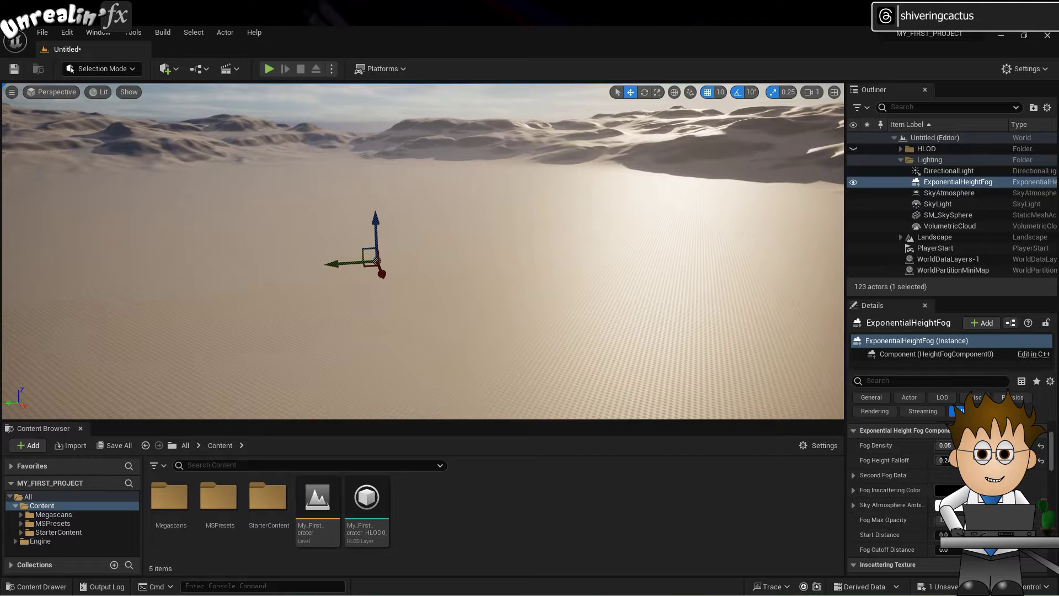
right_drag(300, 347, 295, 367)
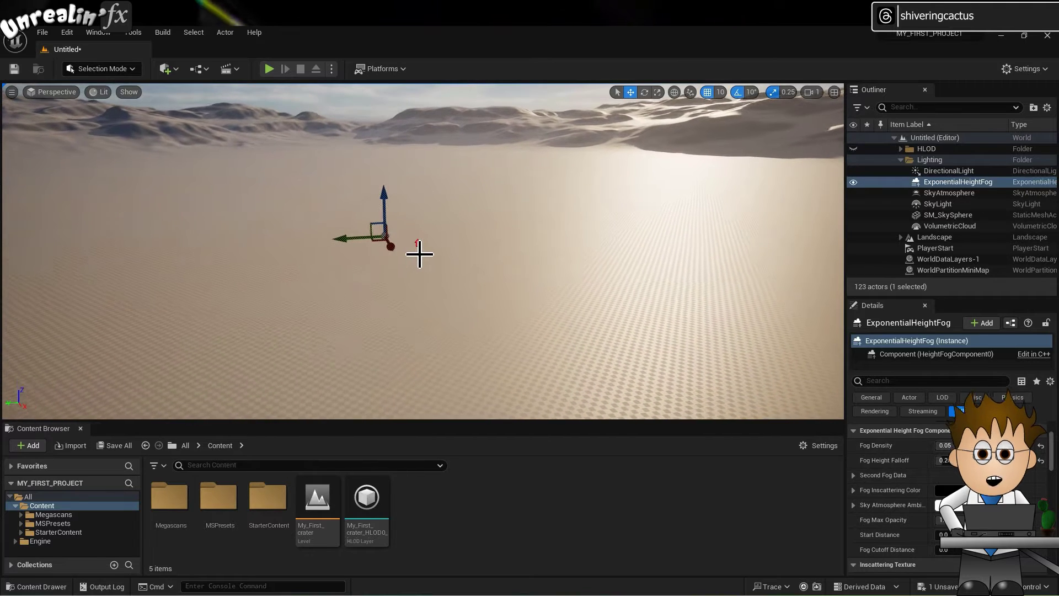
scroll(420, 254, up, 4)
click(42, 33)
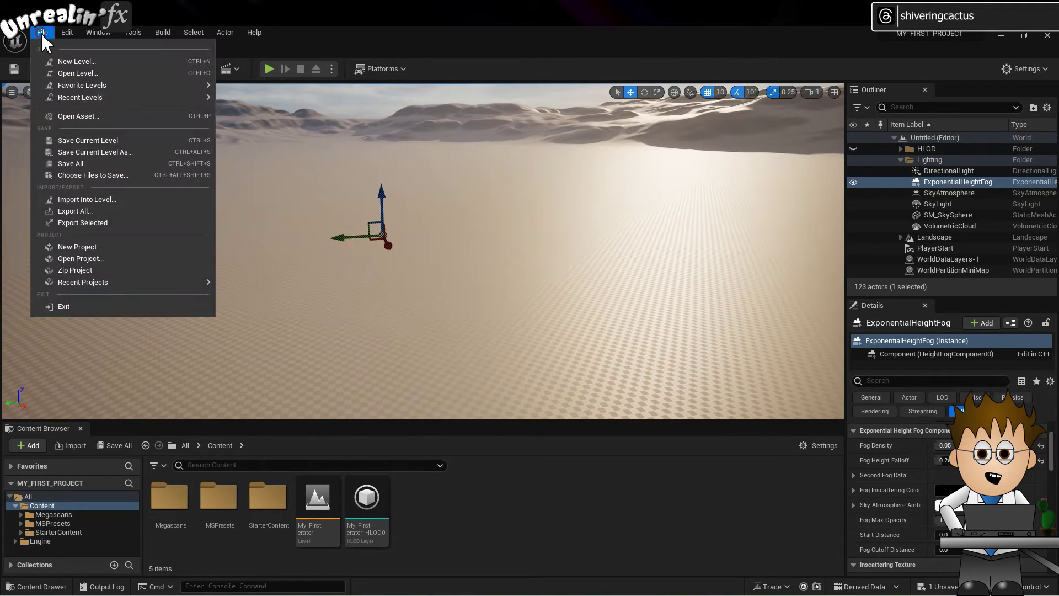
click(77, 164)
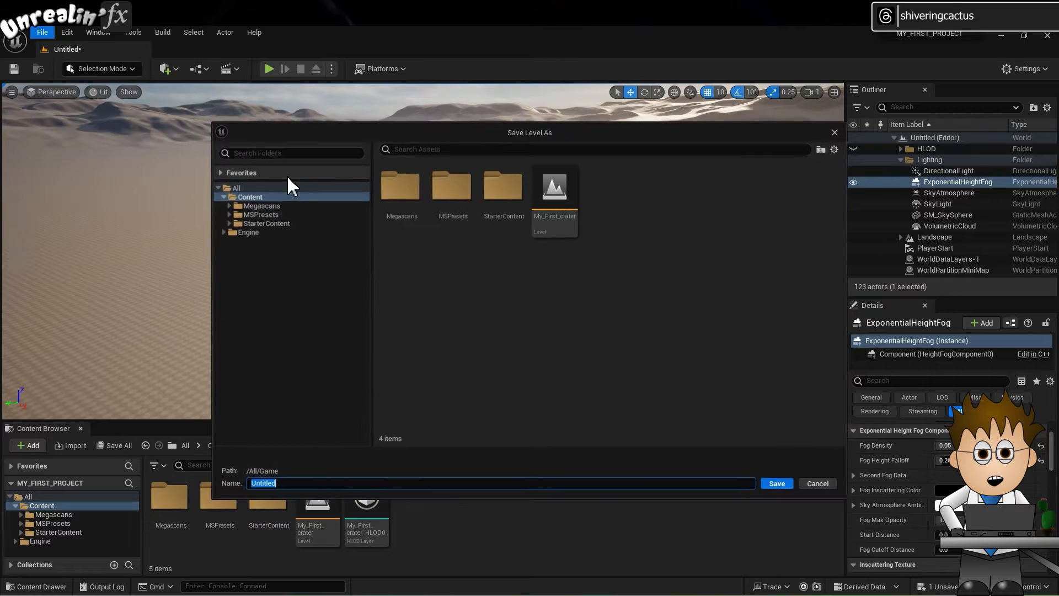
click(555, 187)
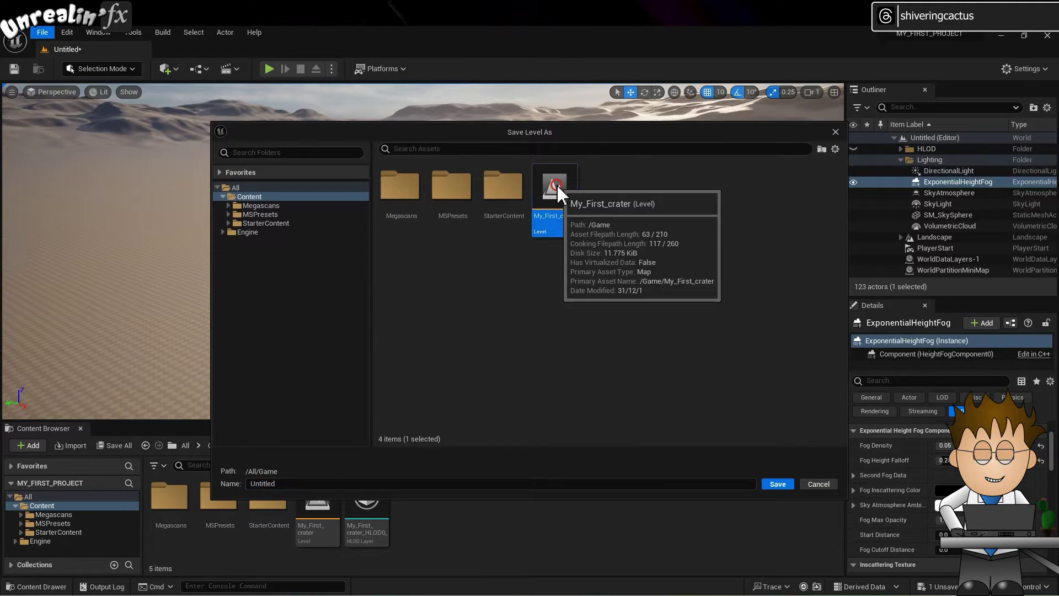
click(777, 484)
click(570, 328)
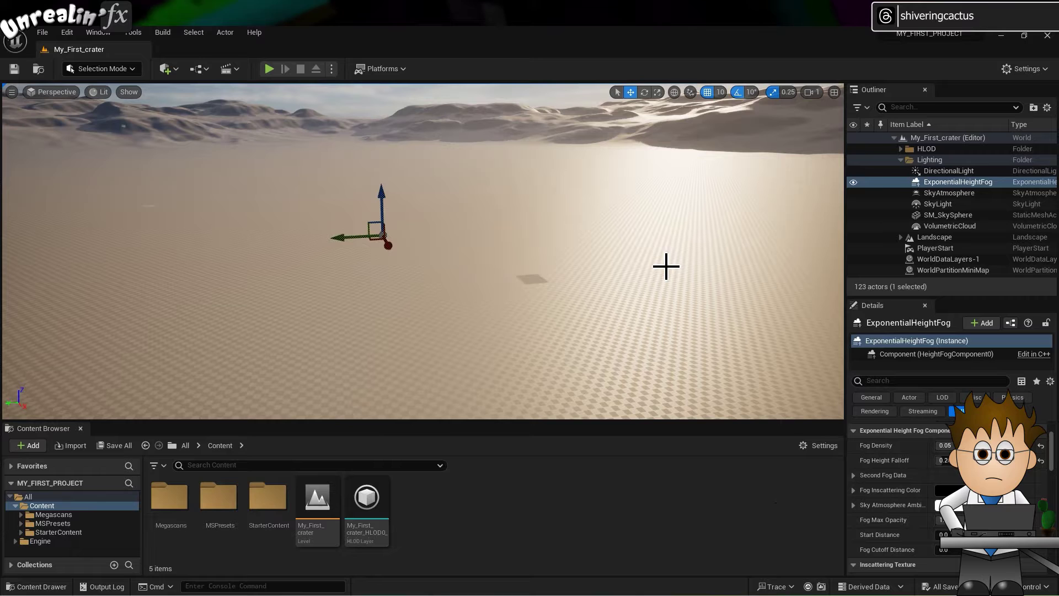
Switch to Landscape mode and sculpt a raised ring of hills on the flat crater floor at strength 0.3
click(901, 160)
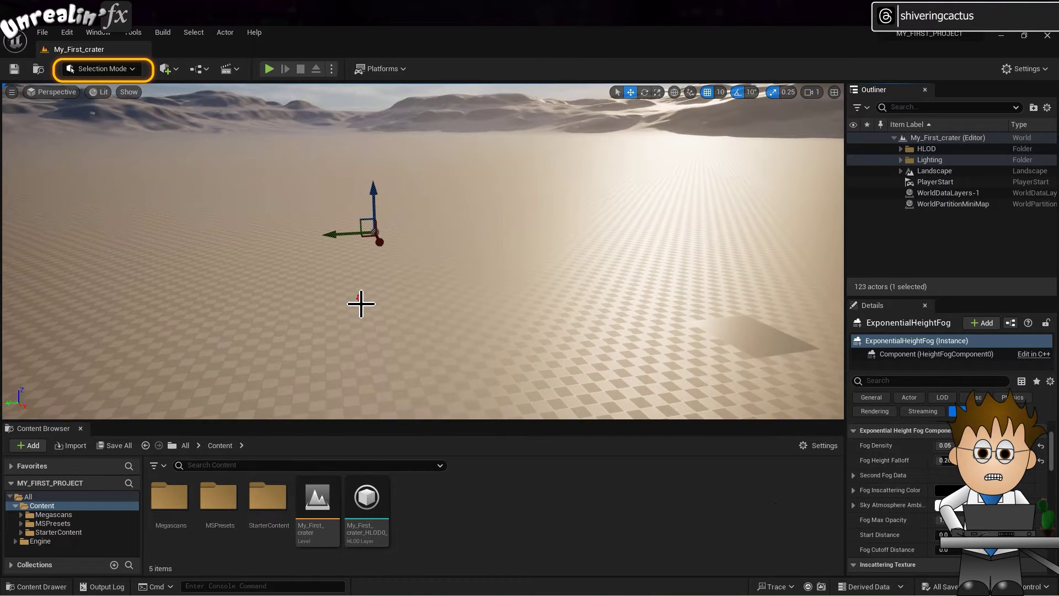
click(114, 70)
click(110, 97)
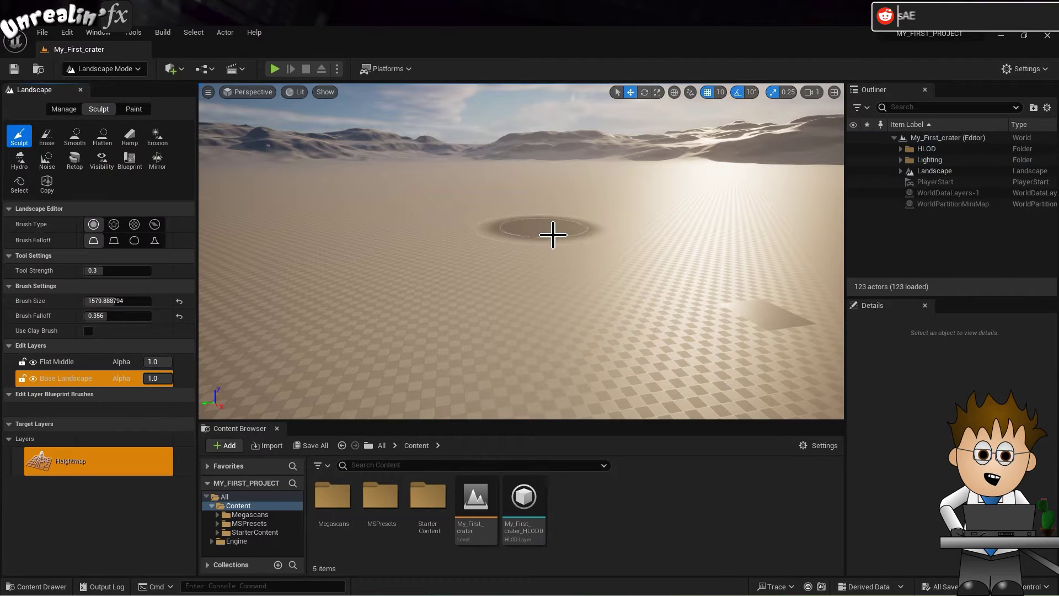
mouse_move(553, 234)
mouse_down()
mouse_move(612, 210)
mouse_move(730, 247)
mouse_move(747, 338)
mouse_move(444, 393)
mouse_move(144, 286)
mouse_up()
drag(616, 207, 413, 208)
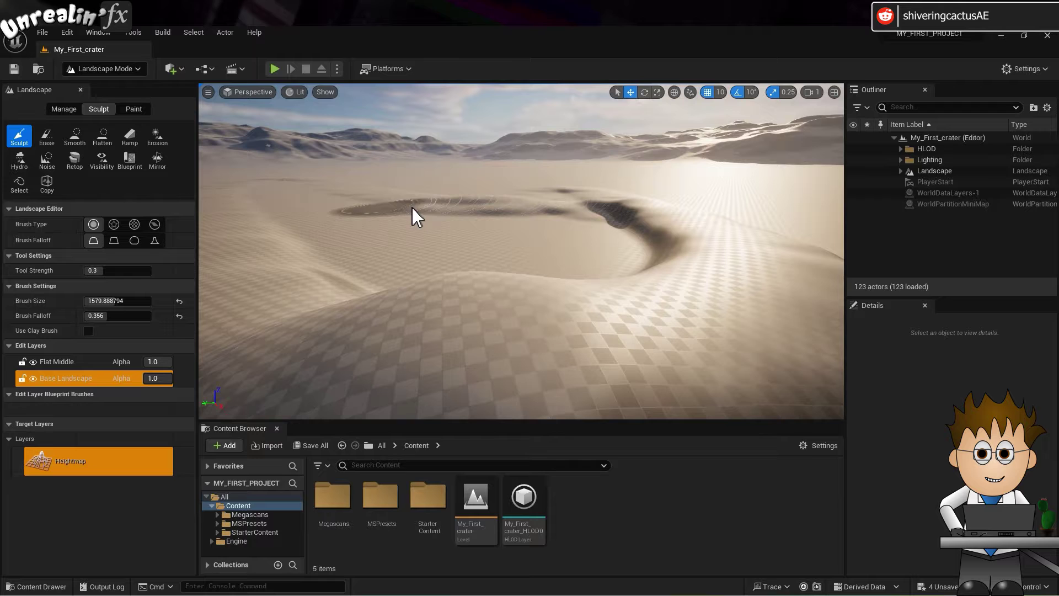
scroll(424, 231, down, 5)
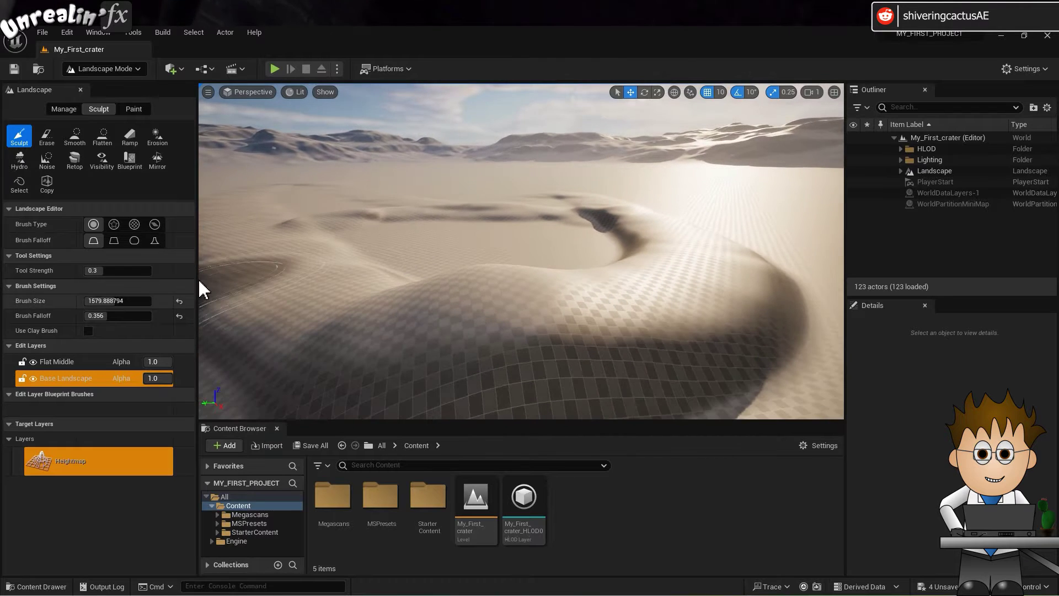
Set the sculpt brush to a size of about 1823 with 0.636 falloff and build up the ring of hills
drag(117, 304, 138, 303)
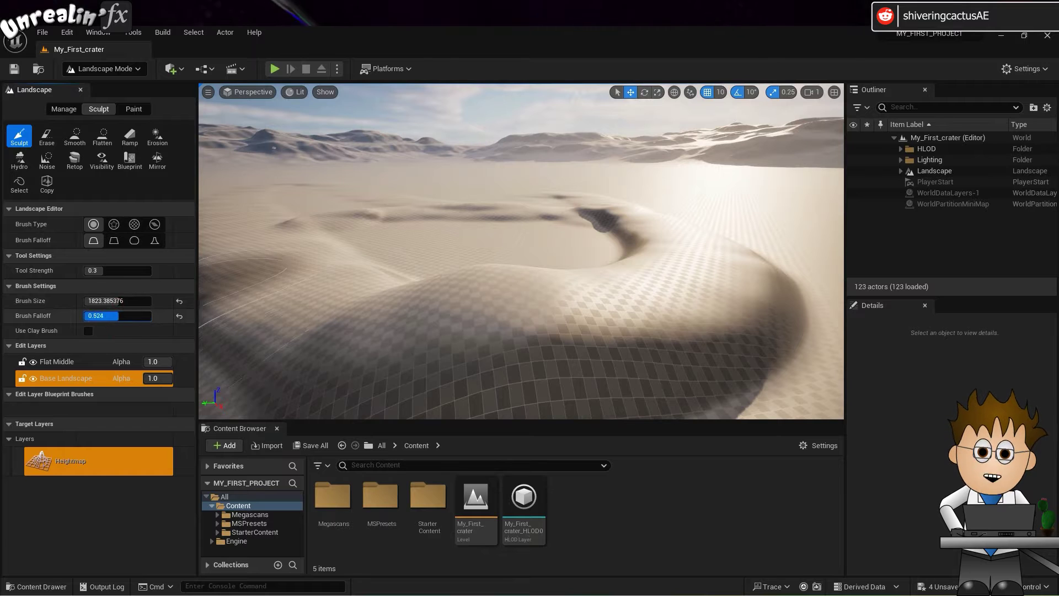
key(ctrl+z)
mouse_move(723, 236)
mouse_down()
mouse_move(464, 208)
mouse_move(315, 234)
mouse_move(531, 205)
mouse_move(272, 255)
mouse_move(350, 192)
mouse_up()
mouse_move(605, 218)
mouse_down()
mouse_move(714, 254)
mouse_move(421, 372)
mouse_move(280, 228)
mouse_up()
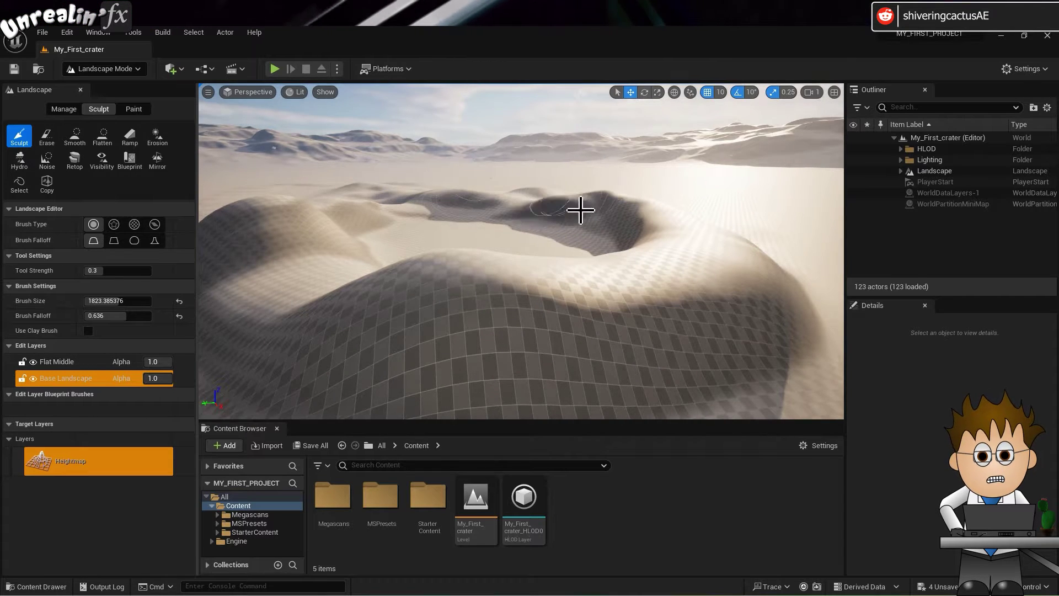
Reshape the ring's right-hand side with the Erase tool and sculpt additional hills there
click(47, 136)
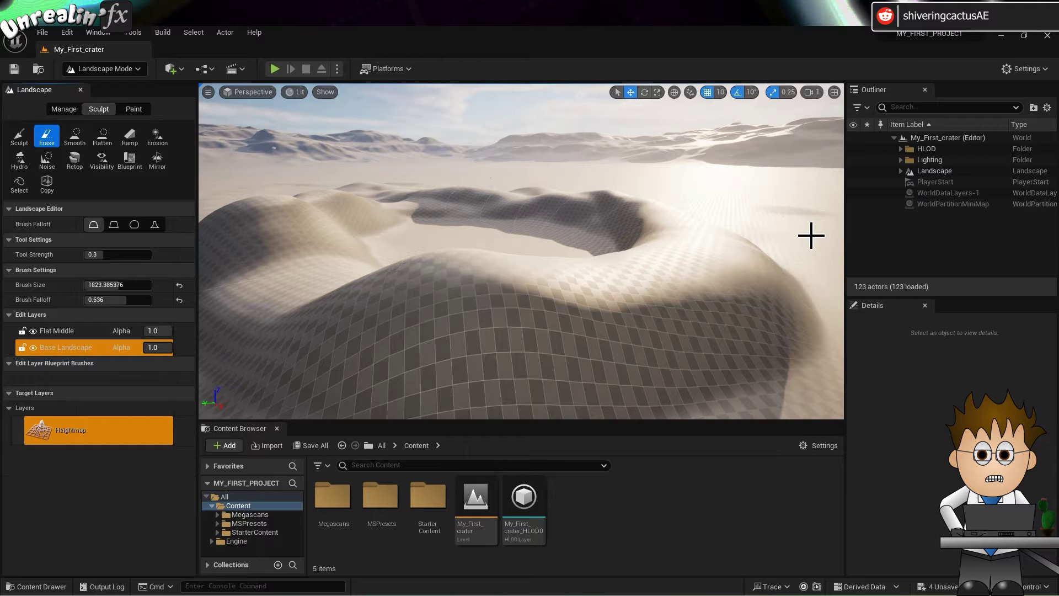
mouse_move(762, 221)
mouse_down()
mouse_move(702, 213)
mouse_move(681, 226)
mouse_move(703, 310)
mouse_move(674, 347)
mouse_move(620, 218)
mouse_move(634, 193)
mouse_move(694, 213)
mouse_move(756, 260)
mouse_move(723, 232)
mouse_up()
click(19, 137)
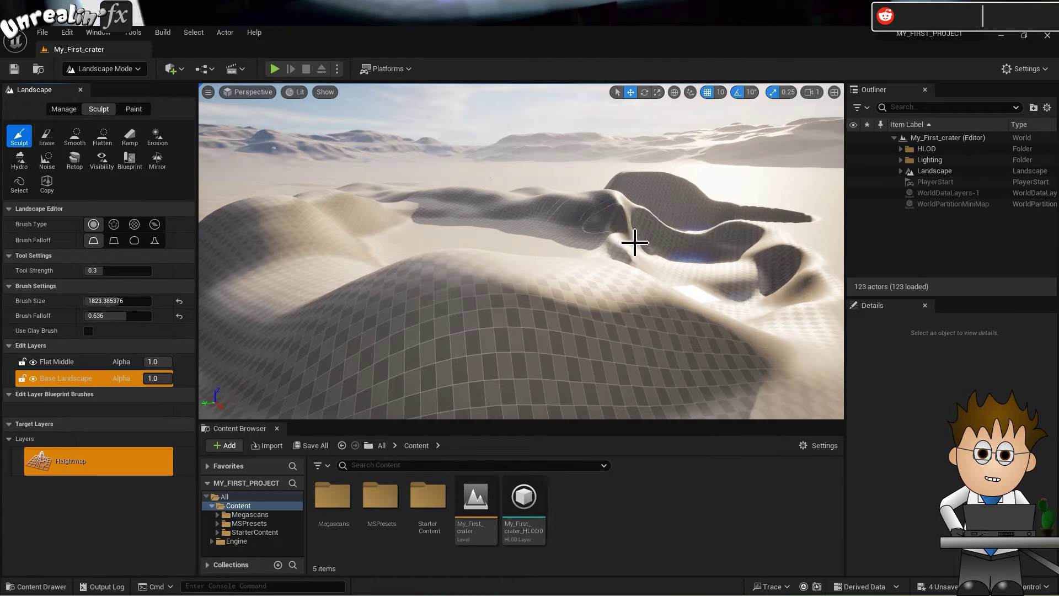
mouse_move(756, 265)
mouse_down()
mouse_move(763, 303)
mouse_move(707, 340)
mouse_move(730, 256)
mouse_move(684, 226)
mouse_up()
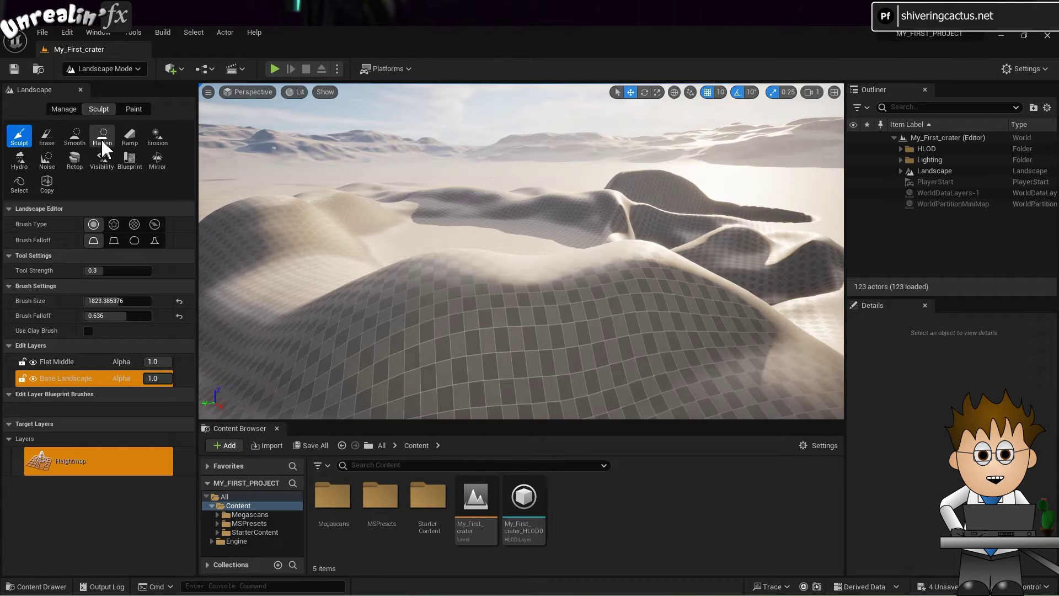
Try a 2000-wide ramp between two points in front of the hills with one end raised, and undo it
click(130, 137)
scroll(698, 252, down, 10)
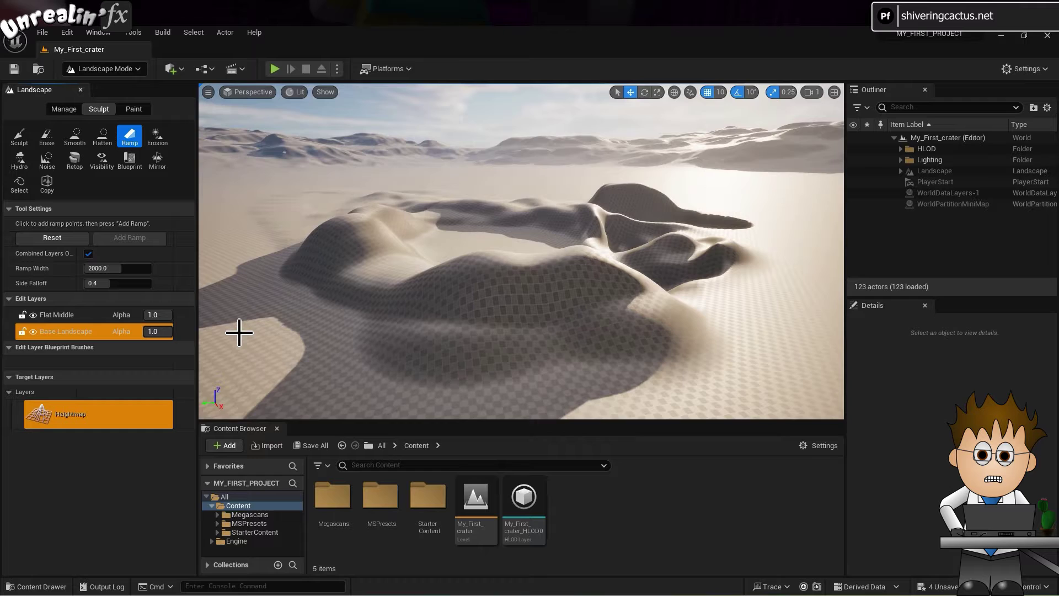
scroll(240, 333, down, 4)
click(360, 337)
drag(310, 374, 580, 397)
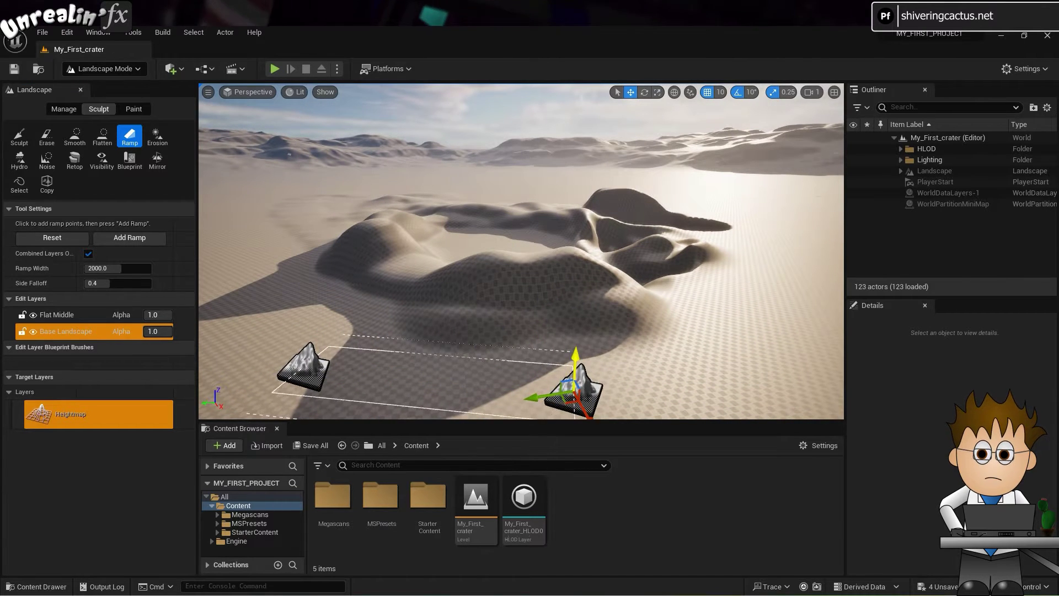
drag(572, 359, 575, 234)
key(Return)
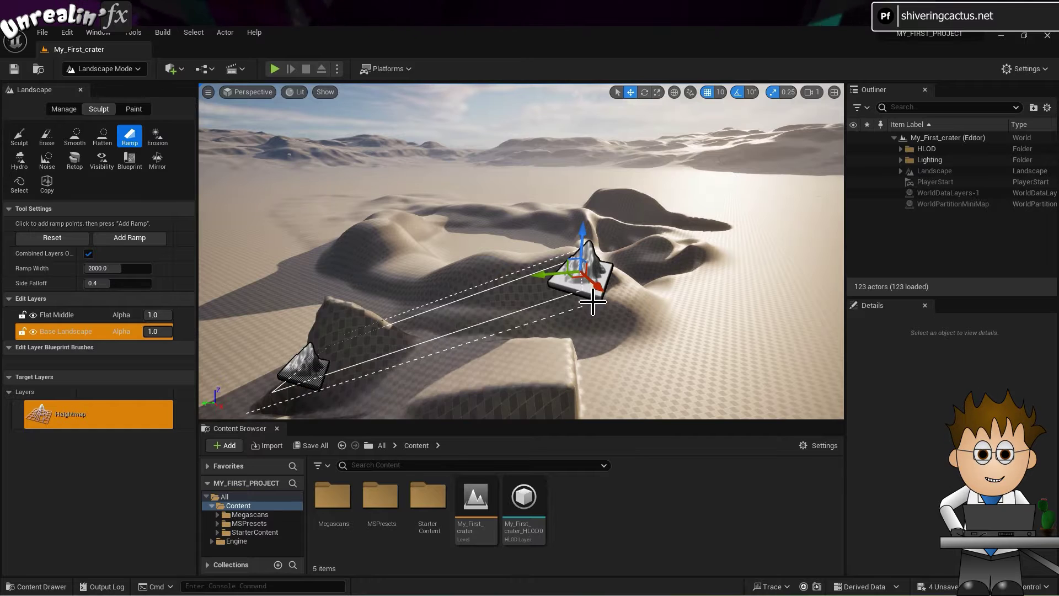
scroll(445, 340, down, 2)
scroll(664, 323, down, 2)
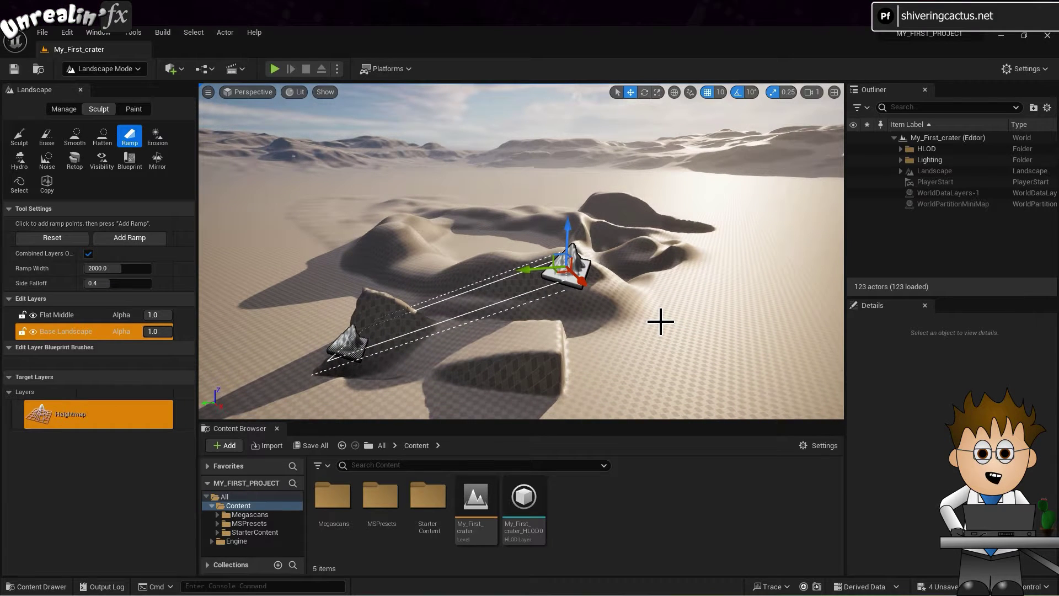
key(ctrl+z)
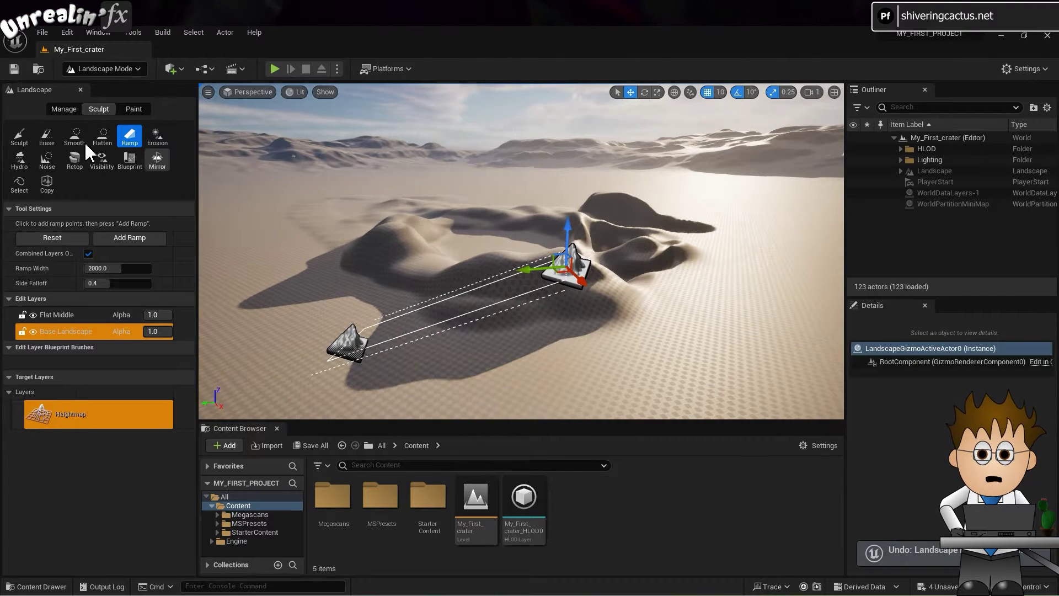
Erode the ring of hills with the Erosion tool at strength 0.3 and 28 iterations
click(158, 136)
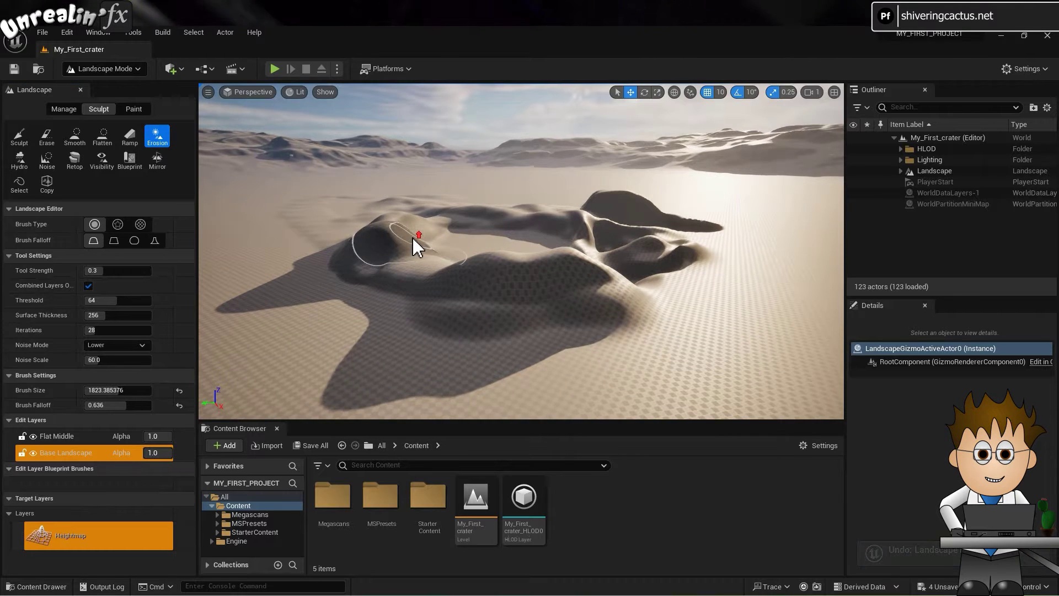
mouse_move(418, 247)
mouse_down()
mouse_move(409, 224)
mouse_move(449, 282)
mouse_move(588, 302)
mouse_move(704, 260)
mouse_up()
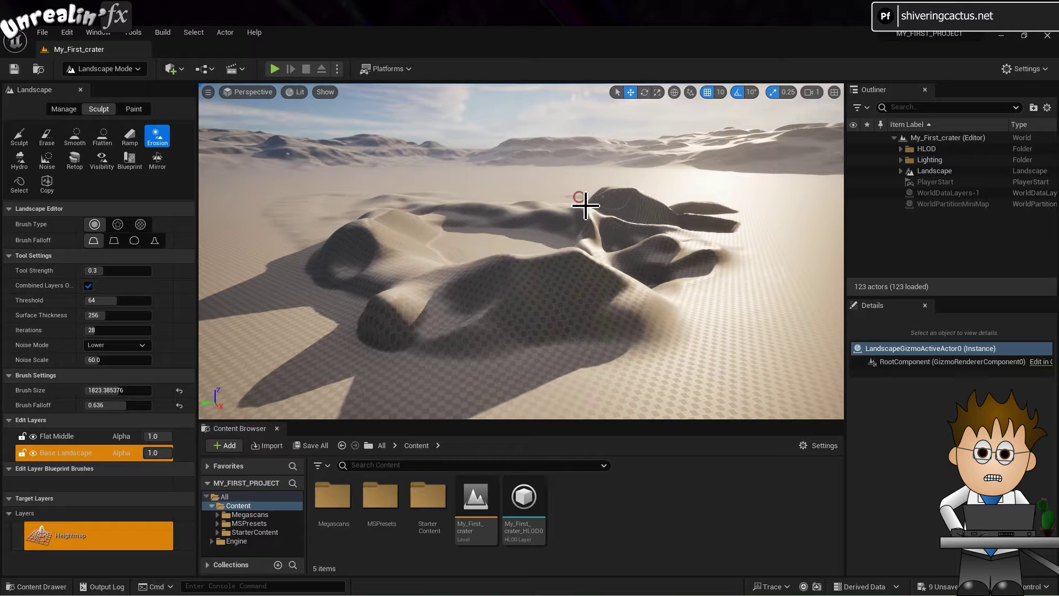
scroll(265, 281, up, 4)
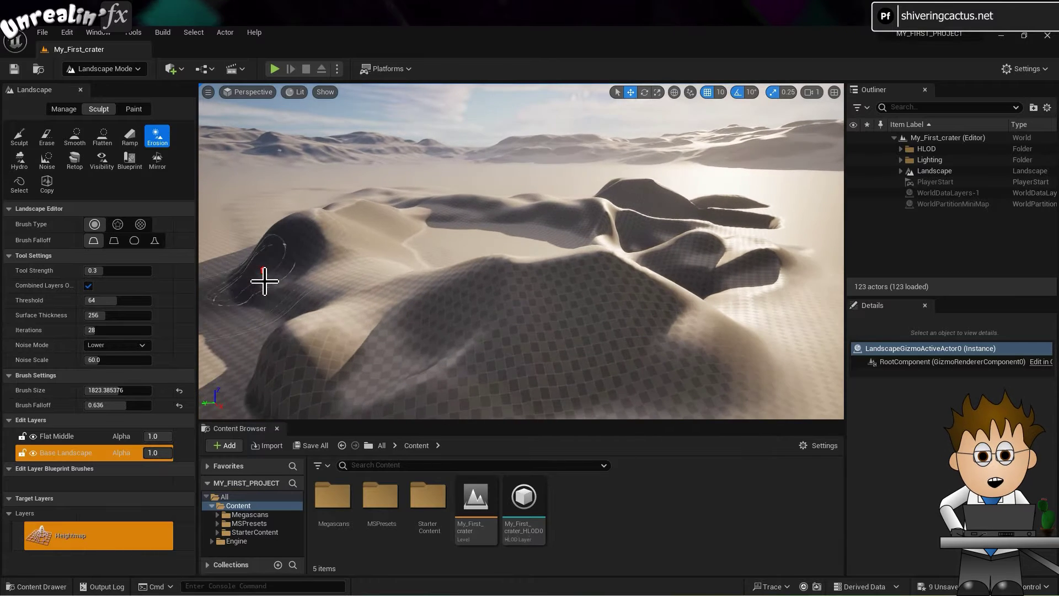
Build up the far side of the ring of hills with the Sculpt tool at strength 0.3
click(18, 144)
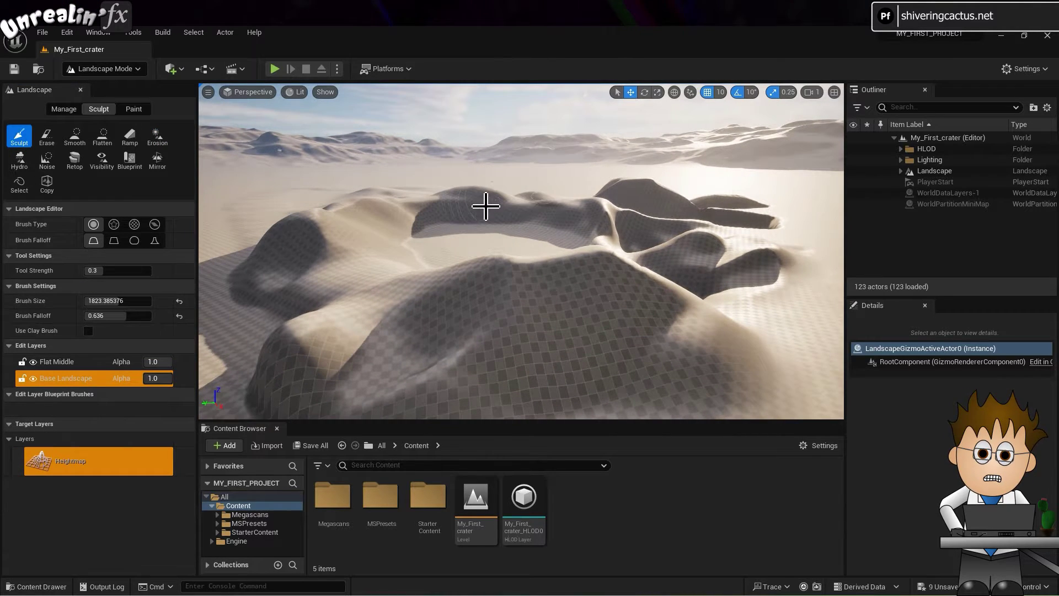
drag(454, 239, 459, 237)
mouse_move(459, 238)
right_down()
mouse_move(456, 257)
mouse_move(459, 237)
right_up()
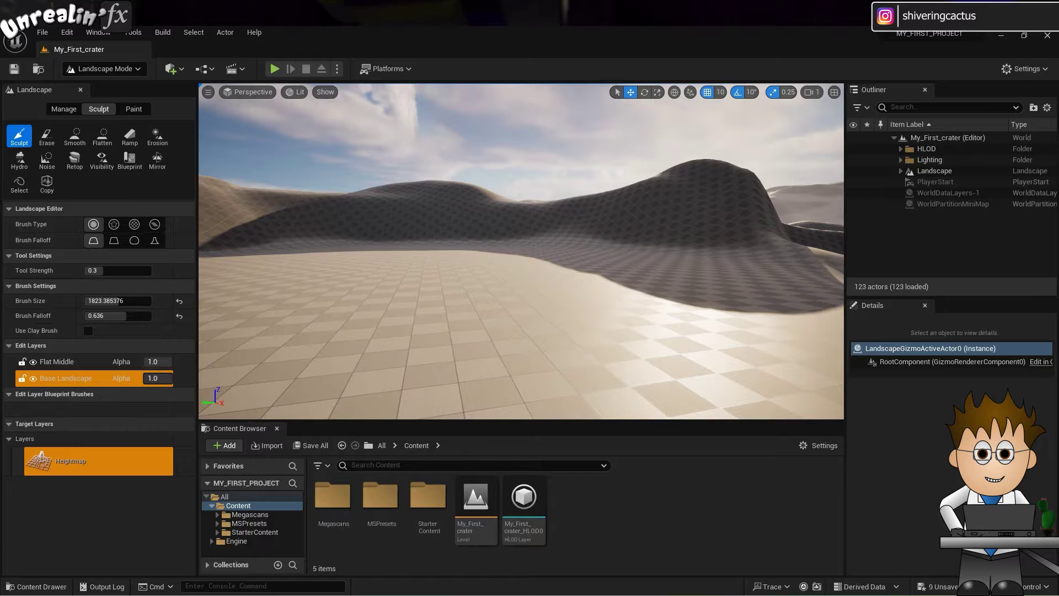
Switch to Selection mode, locate the PlayerStart and move it across the flat ground from its original spot
click(121, 70)
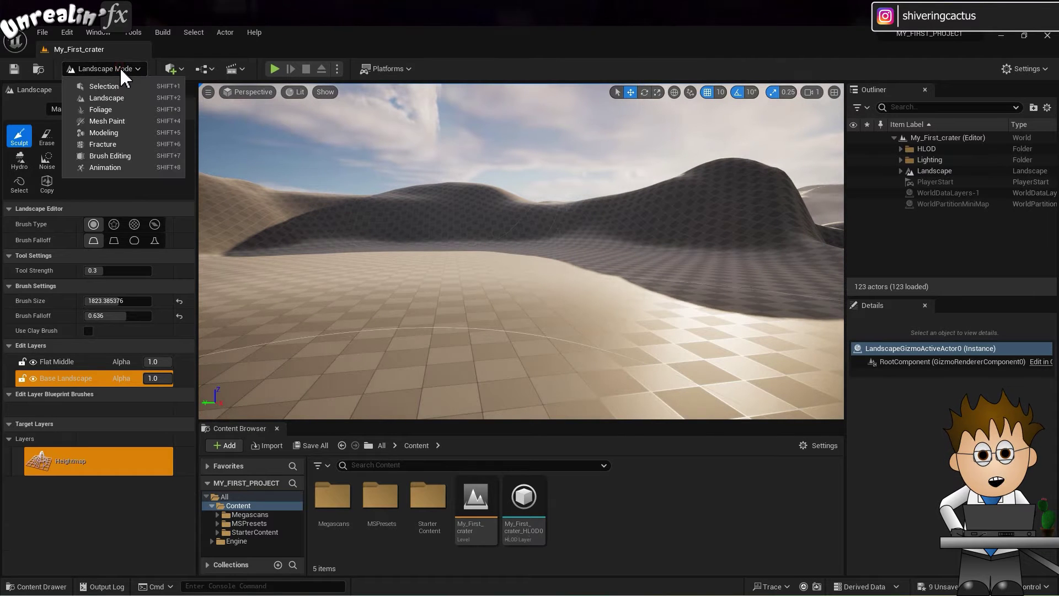
click(118, 87)
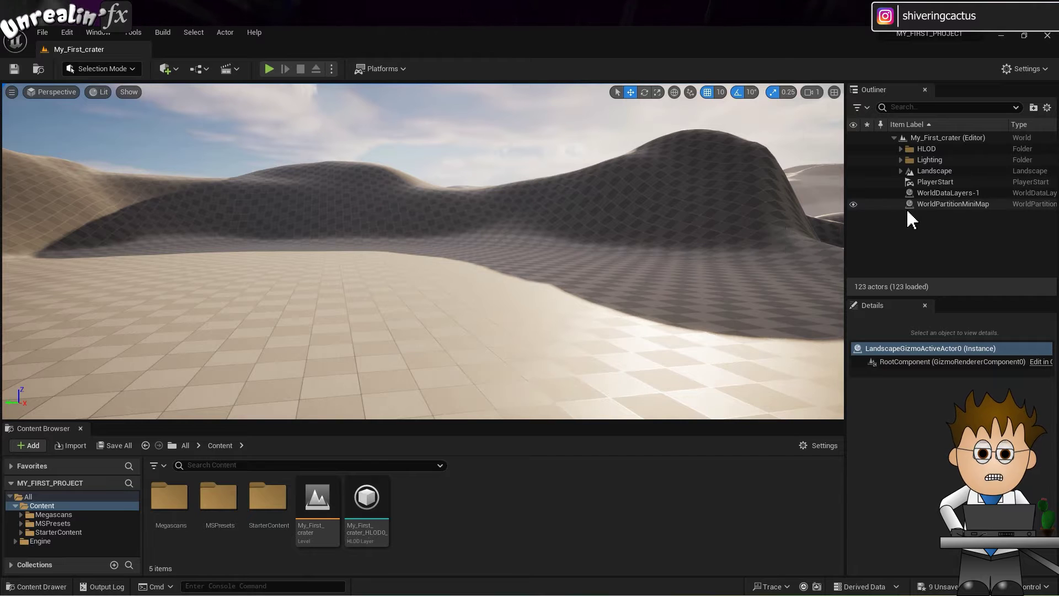
click(936, 182)
key(f)
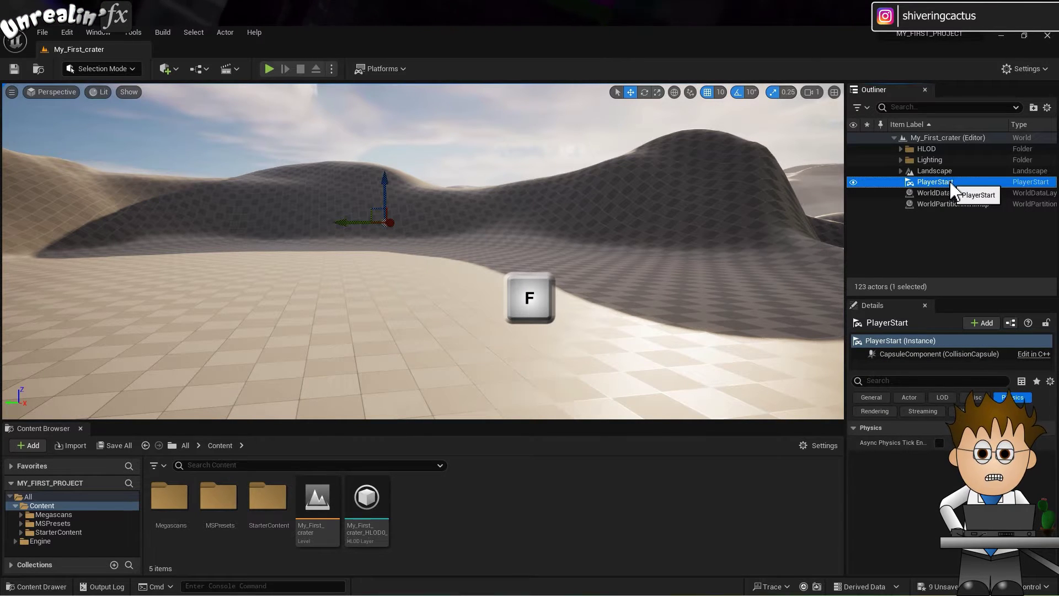
key(f)
scroll(487, 296, down, 4)
right_drag(471, 227, 476, 298)
scroll(472, 227, down, 5)
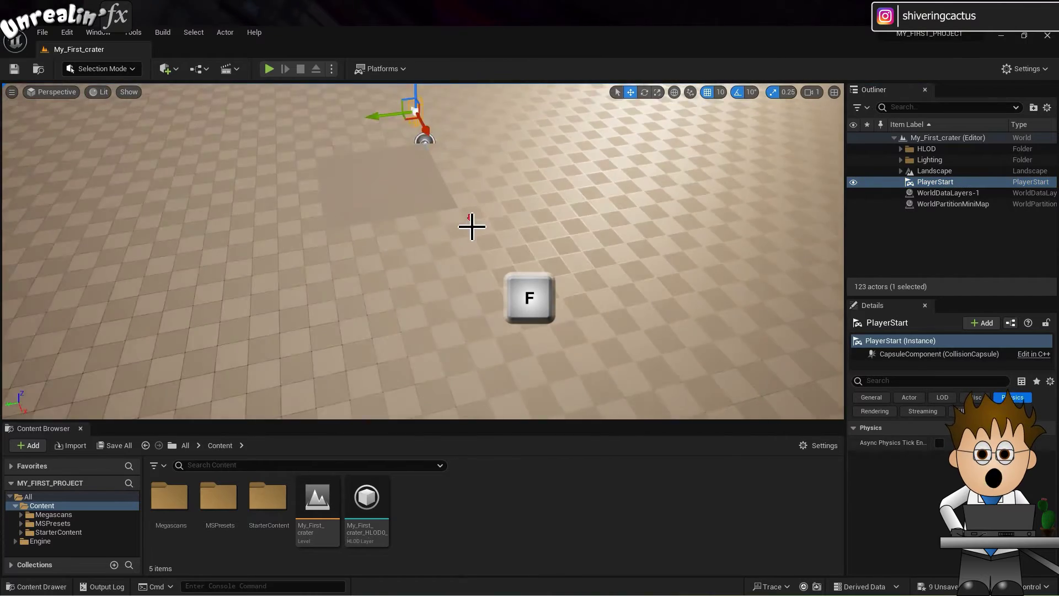
scroll(471, 226, down, 4)
drag(436, 208, 629, 430)
key(f)
scroll(506, 273, down, 6)
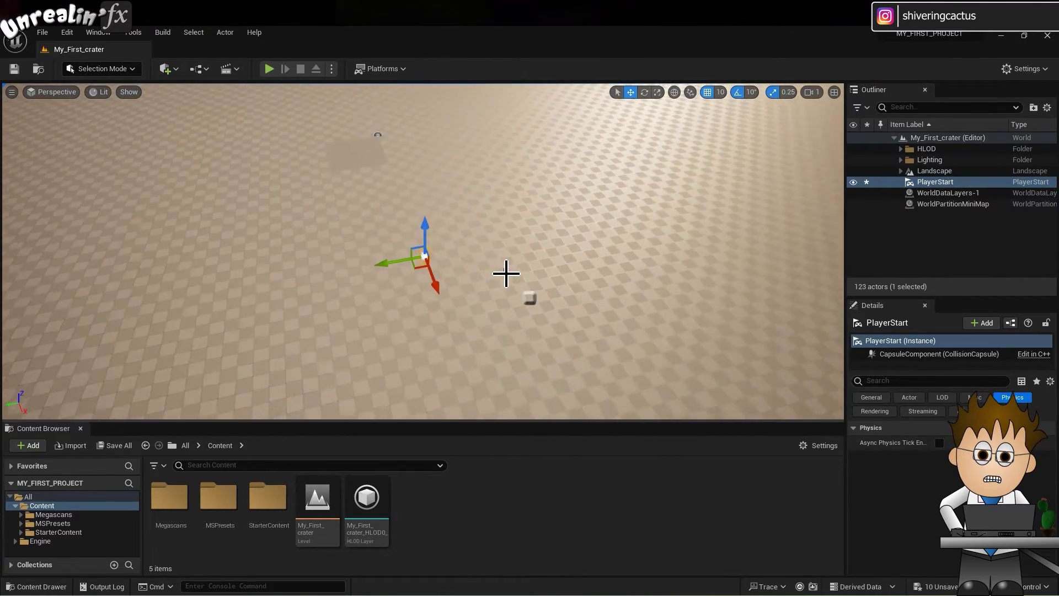
Move the PlayerStart onto the sculpted ring of hills and save all changes
right_drag(506, 273, 642, 239)
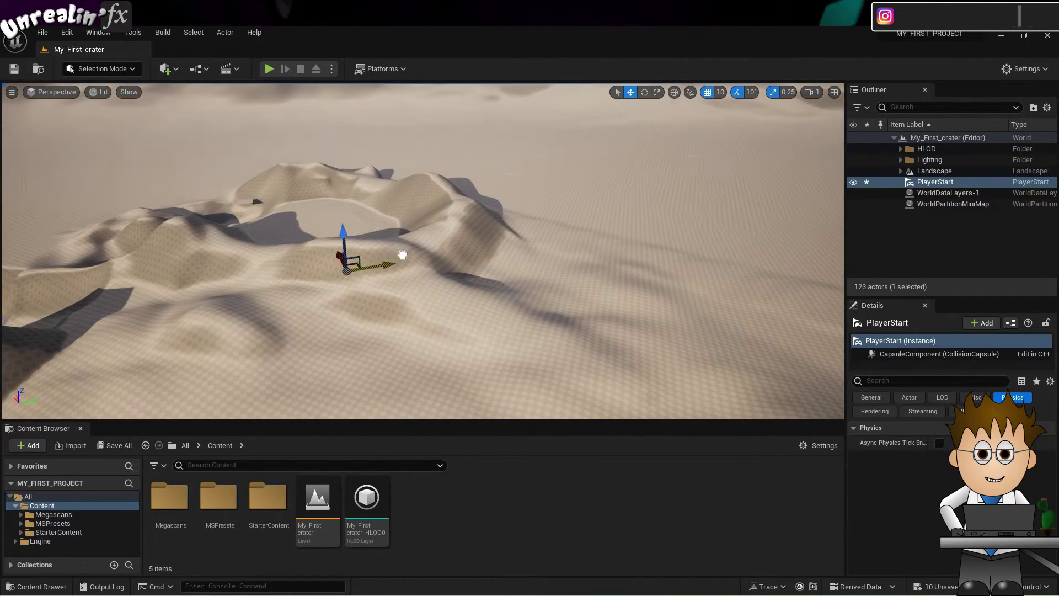
drag(417, 224, 203, 282)
right_drag(203, 282, 519, 275)
click(43, 33)
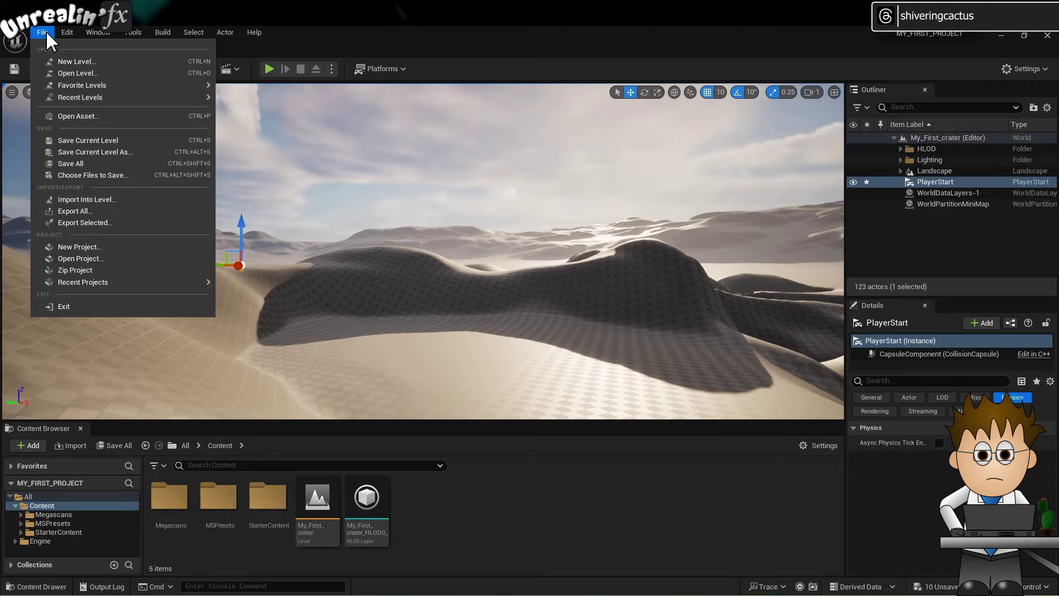
click(94, 165)
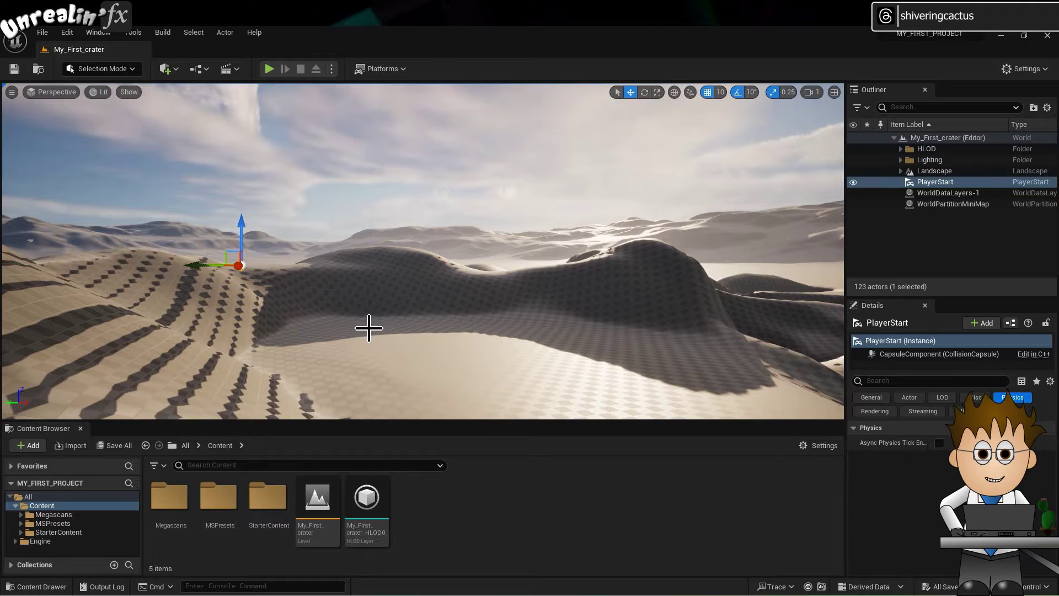
Reopen the recent level My_First_crater and frame the PlayerStart to inspect its surroundings
scroll(317, 302, down, 1)
scroll(317, 302, up, 2)
right_drag(317, 302, 386, 315)
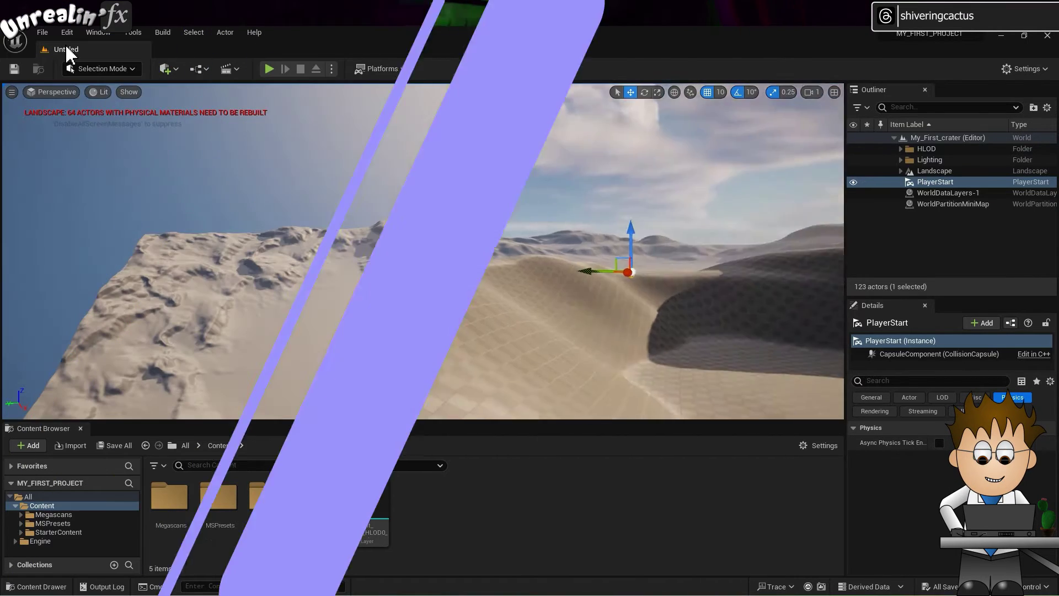
click(43, 32)
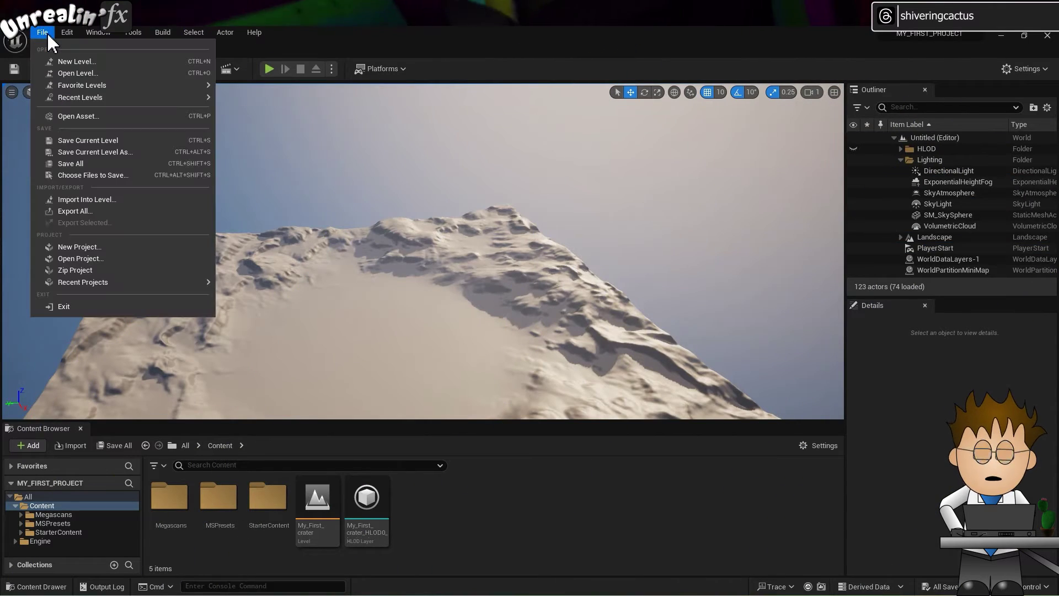
mouse_move(137, 98)
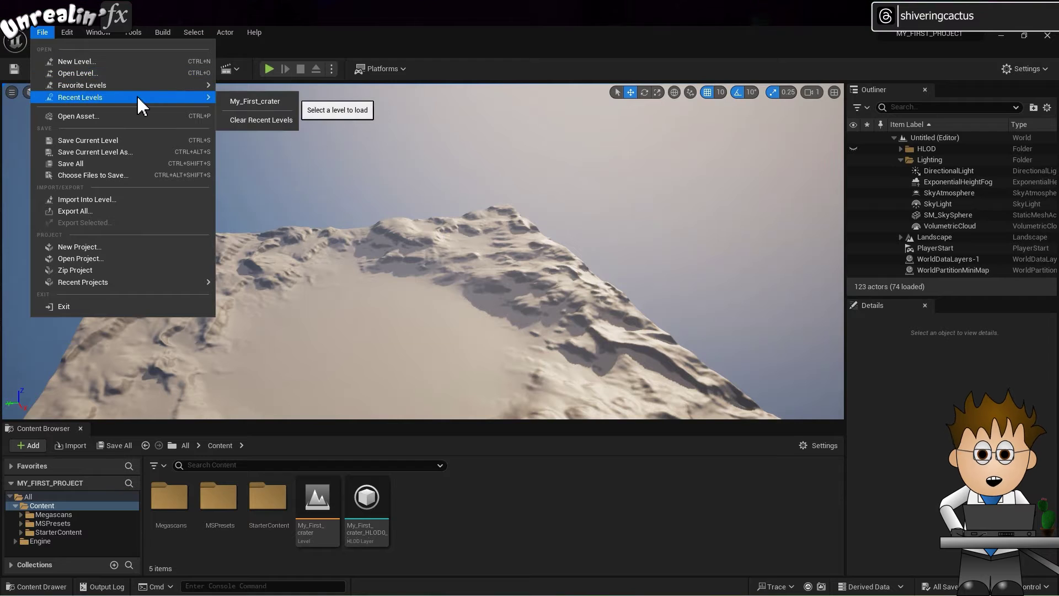
click(288, 101)
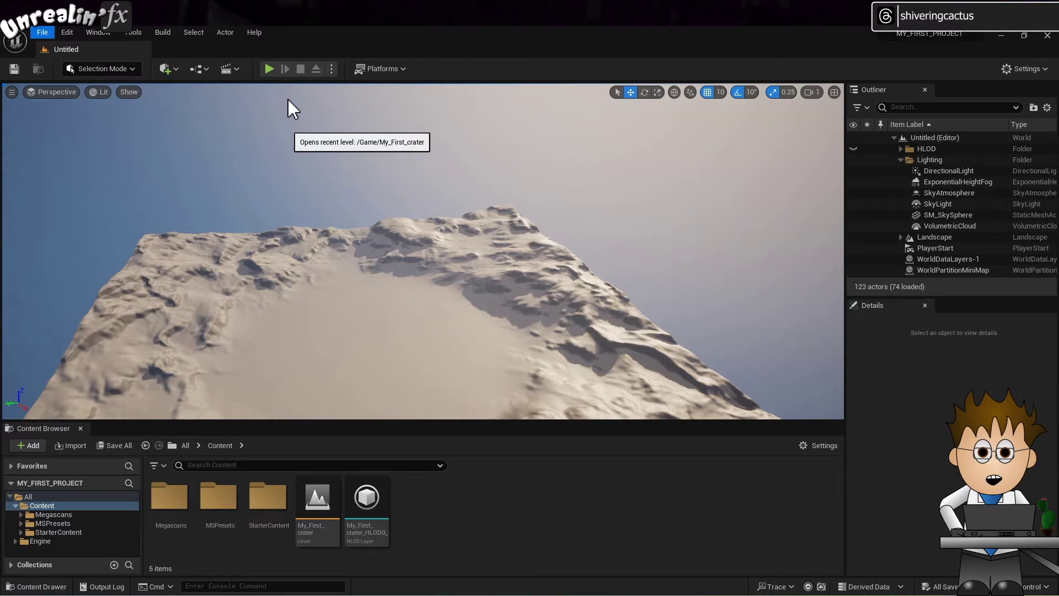
scroll(374, 300, up, 4)
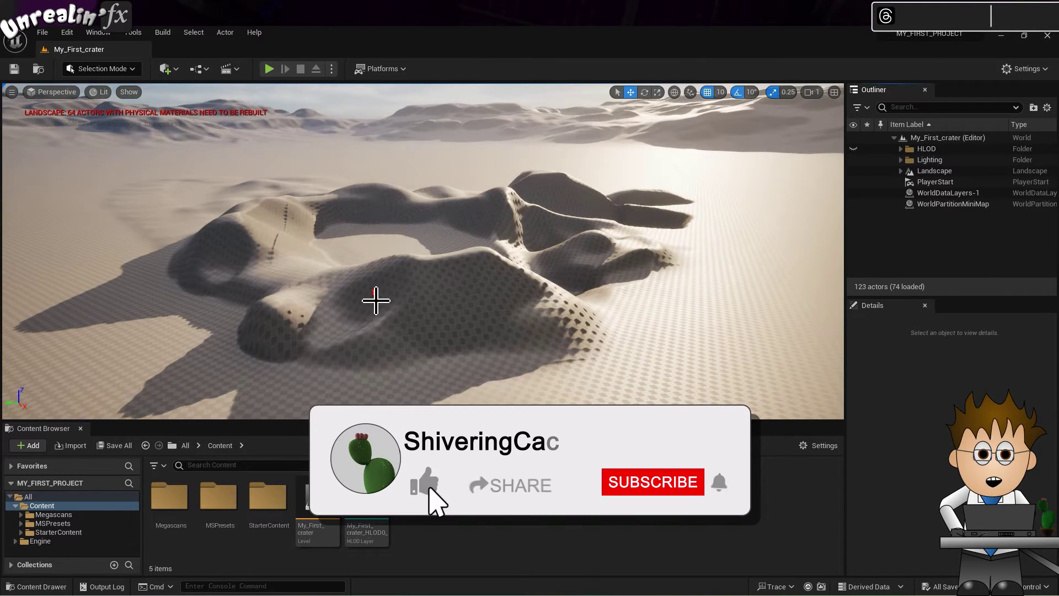
double_click(935, 182)
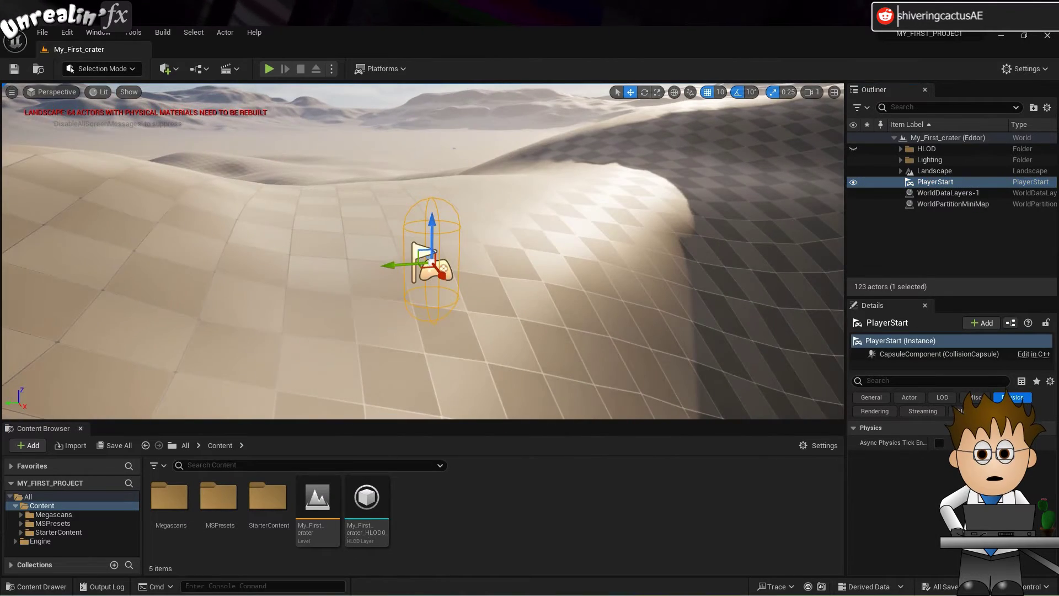
right_drag(736, 208, 441, 200)
right_click(554, 227)
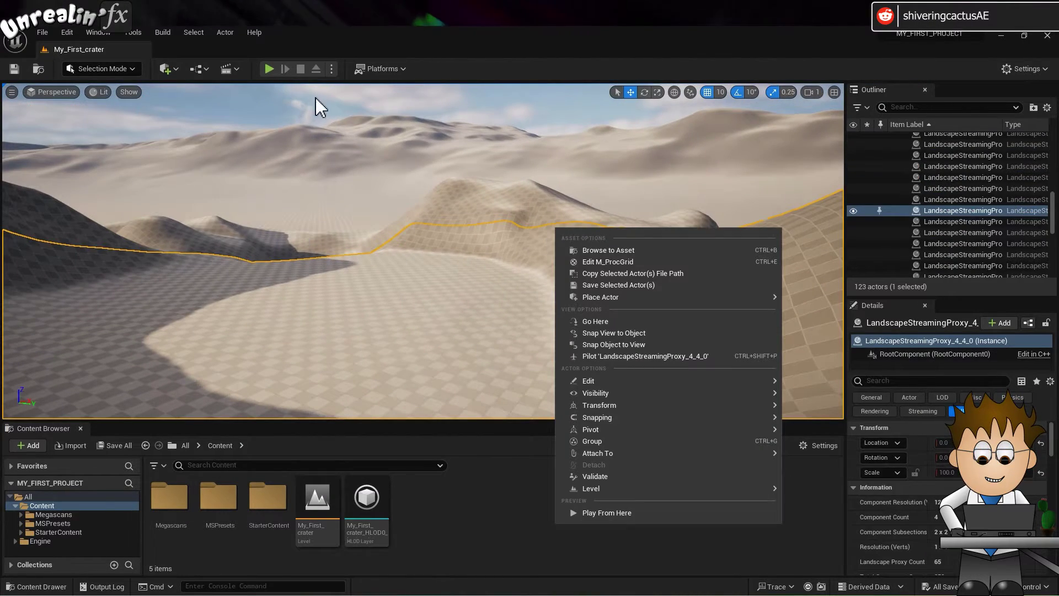
Switch to Landscape mode and collapse the Landscape actor's list of streaming proxies
key(shift+2)
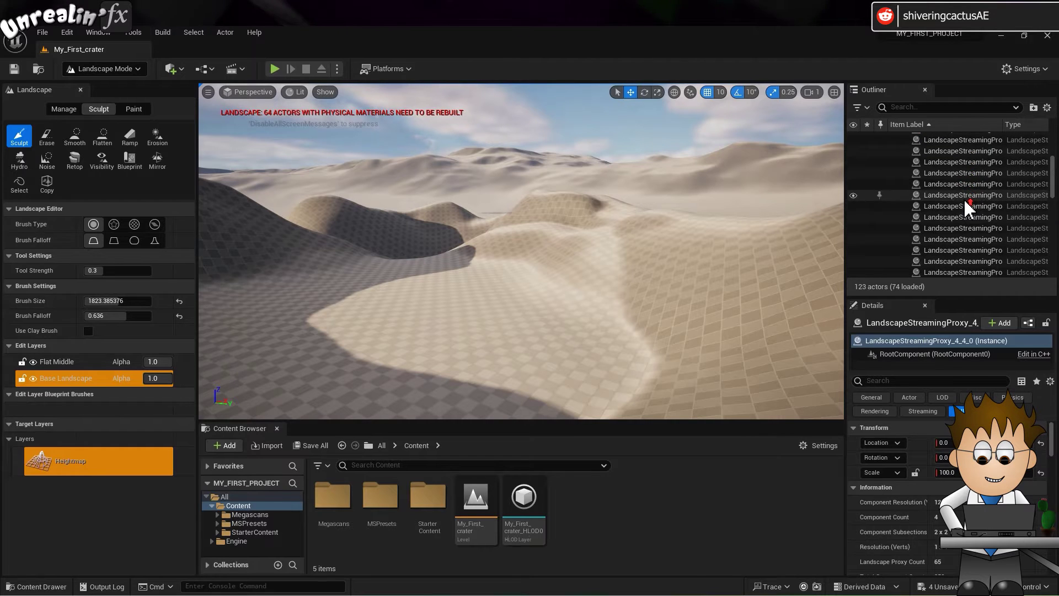
scroll(965, 199, up, 5)
click(951, 191)
click(952, 215)
click(955, 248)
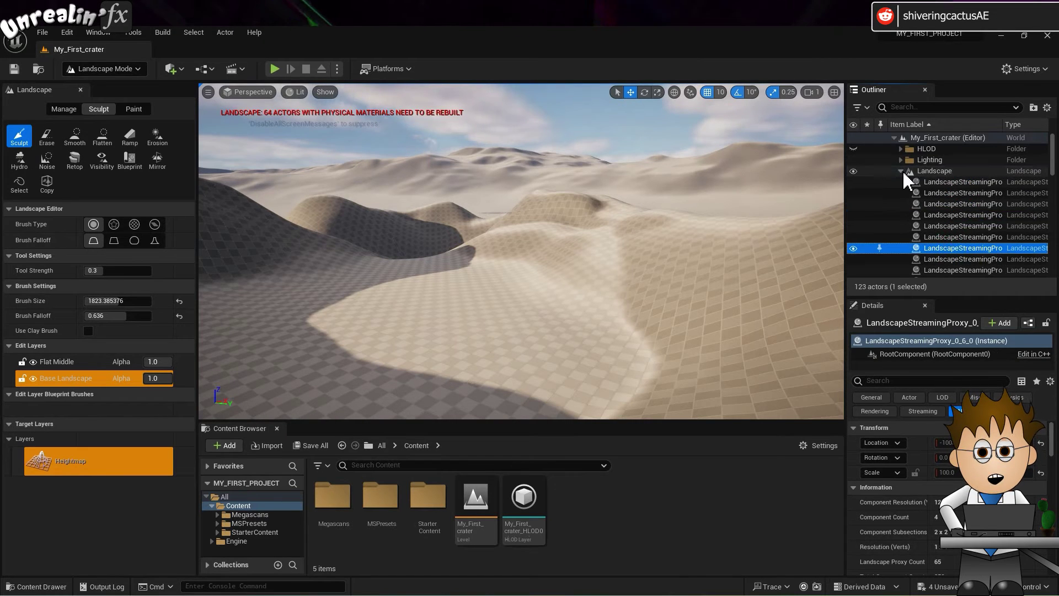
click(901, 171)
Sculpt the distant hills of the ring higher at strength 0.3 and return to Selection mode
drag(555, 230, 429, 225)
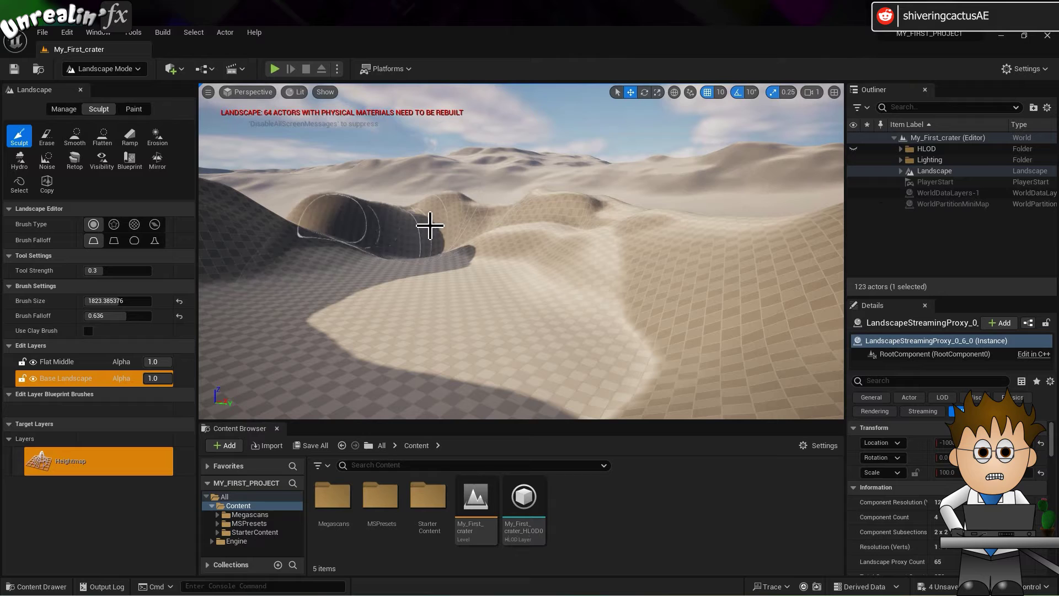
drag(350, 201, 364, 208)
drag(364, 208, 393, 215)
click(100, 65)
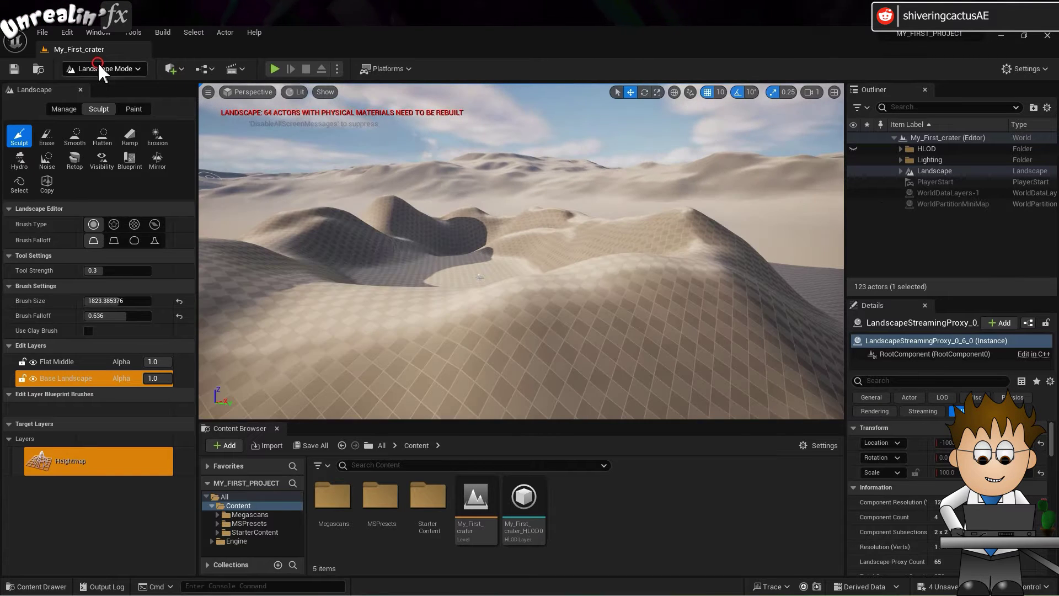
click(101, 70)
click(106, 79)
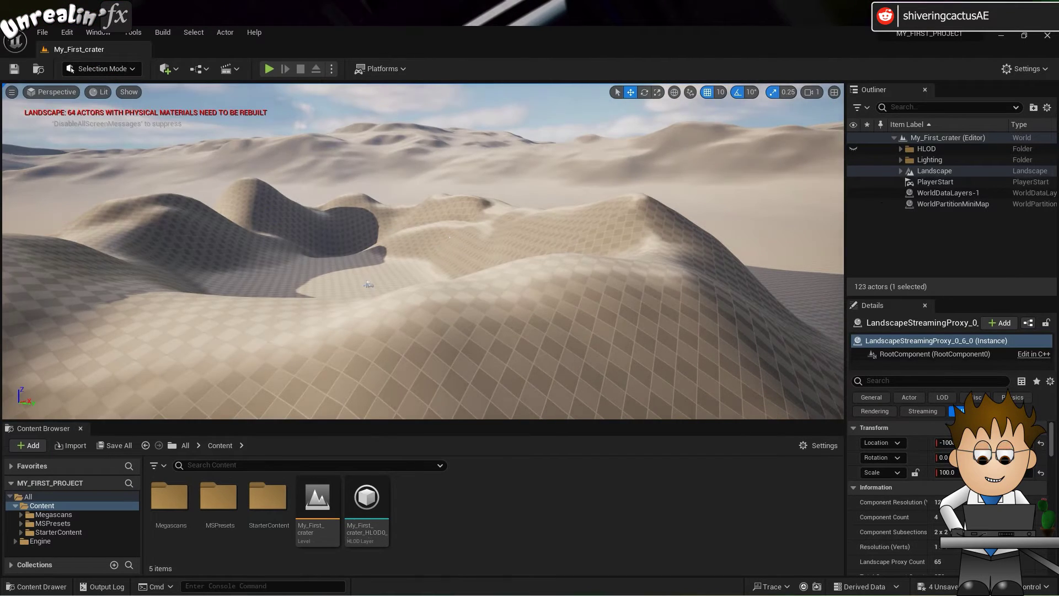
scroll(256, 208, down, 5)
Open Quixel Bridge and filter the local Megascans assets to show only surfaces
click(163, 68)
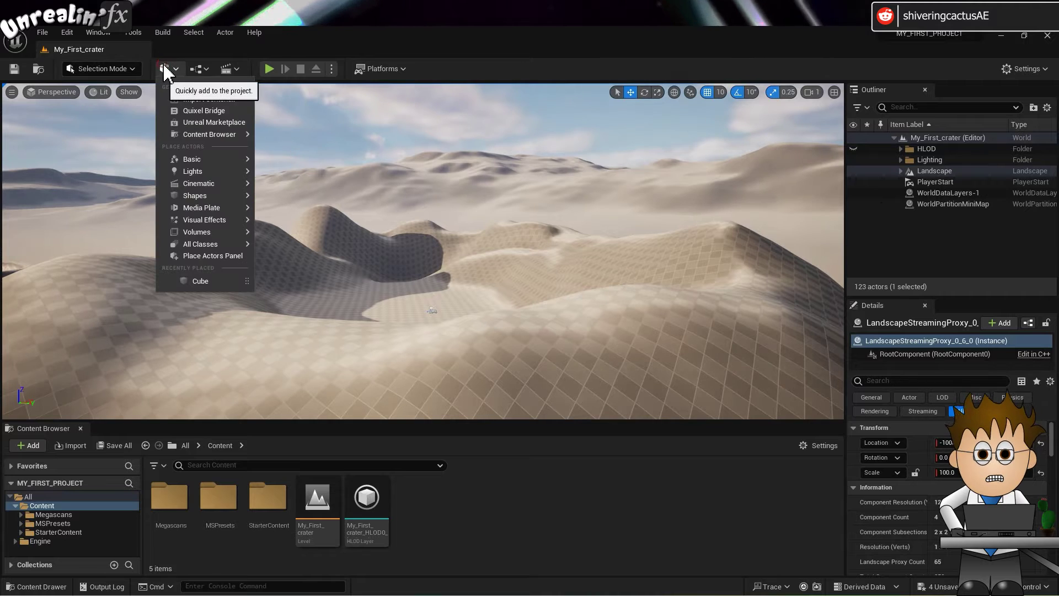
click(210, 111)
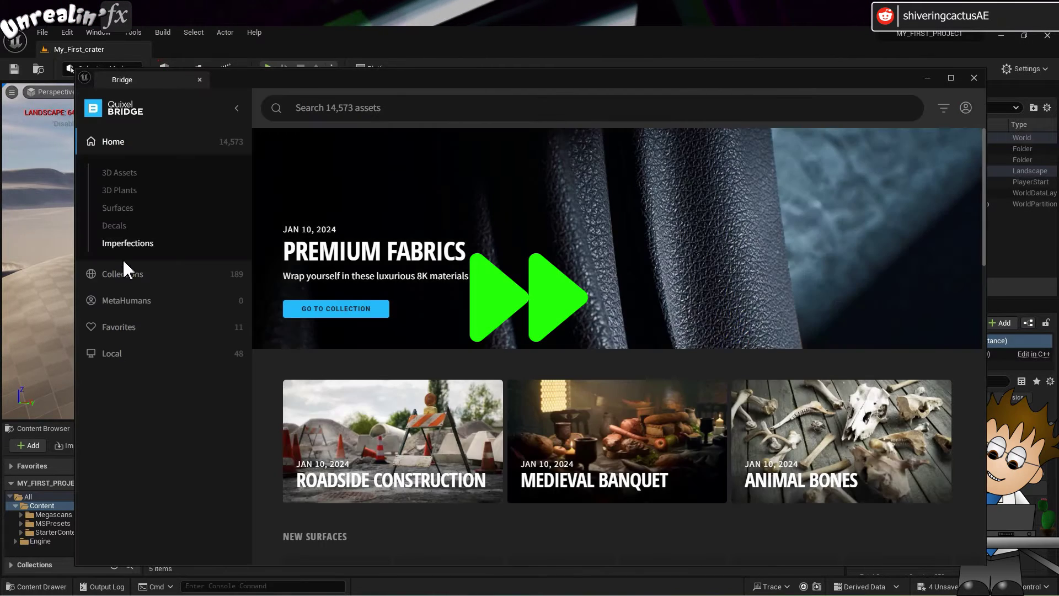
click(113, 353)
scroll(492, 254, down, 2)
scroll(492, 249, up, 2)
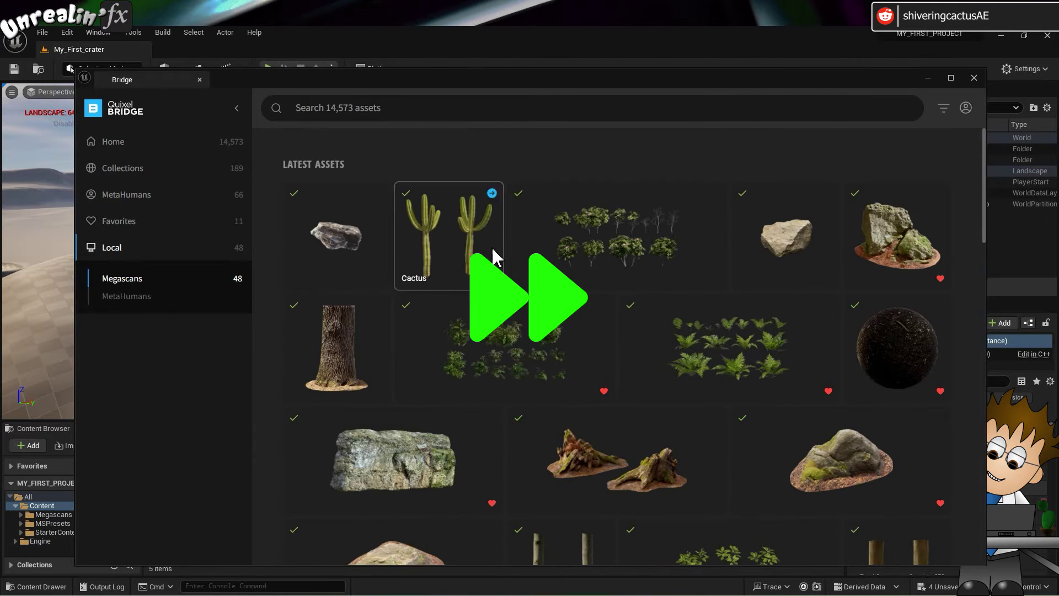
click(944, 108)
click(332, 142)
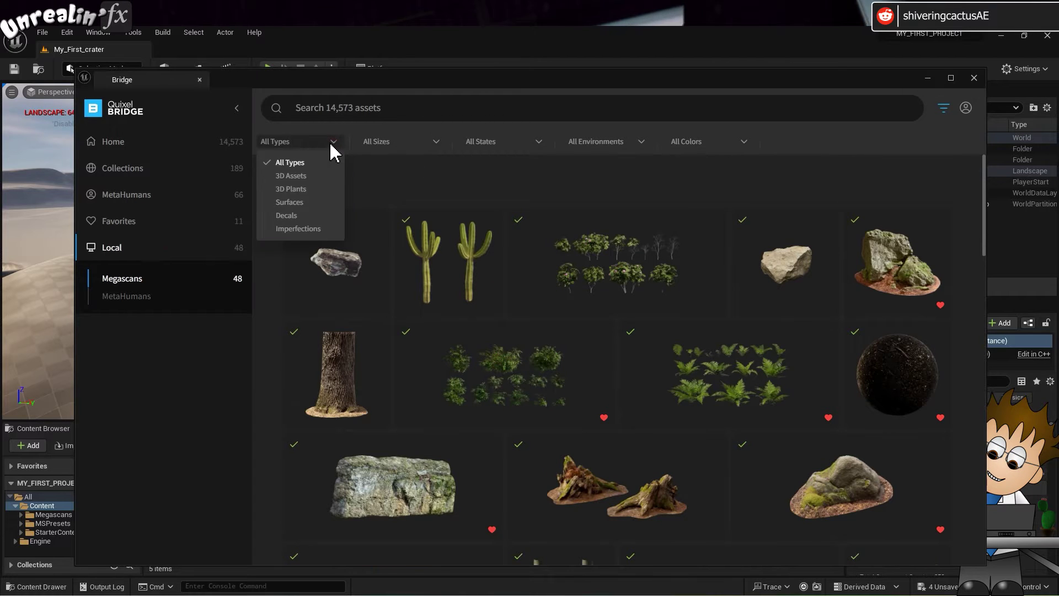
click(310, 203)
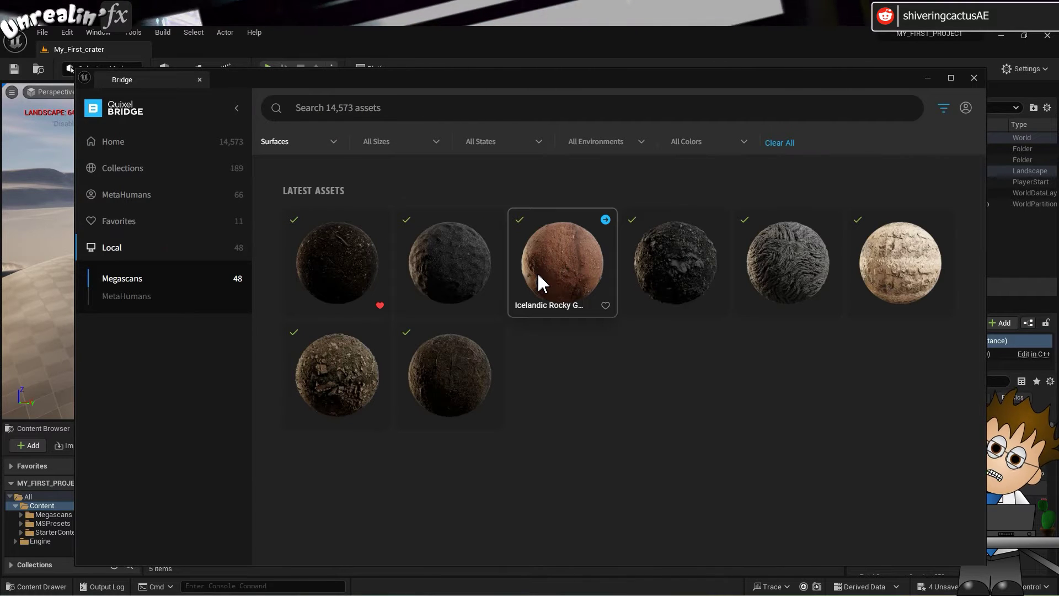
Add the Icelandic Rocky Ground and Rocky Steppe surfaces to the project, select Thai Beach Sand and close Bridge
click(570, 267)
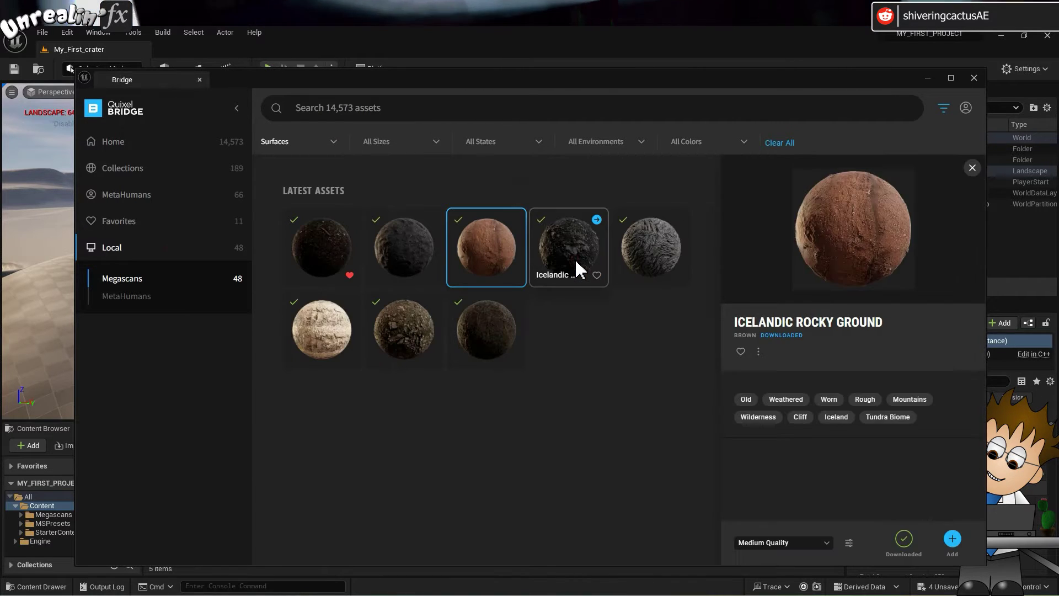
click(958, 546)
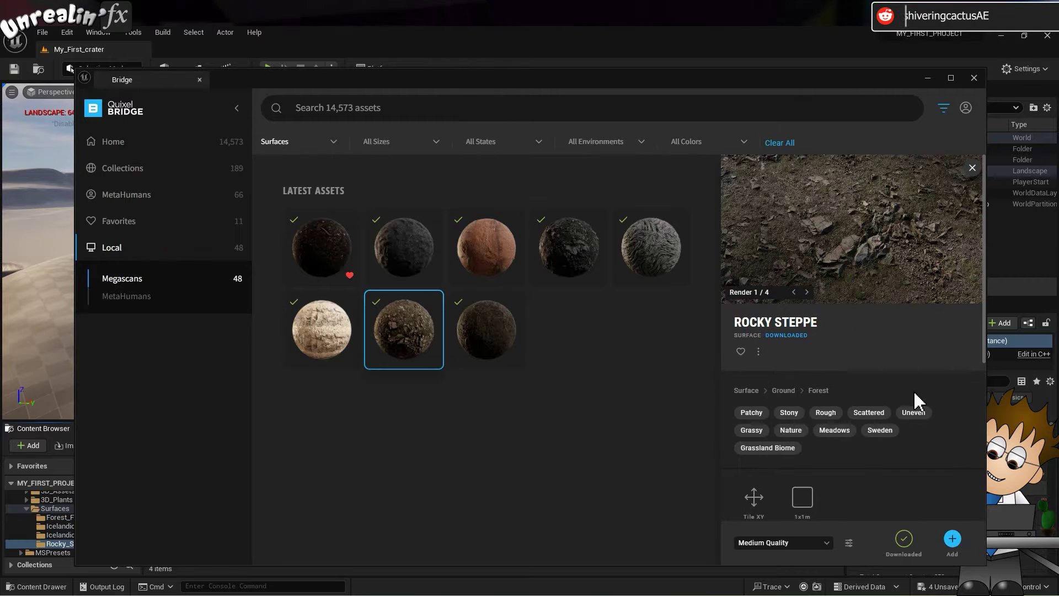
click(322, 331)
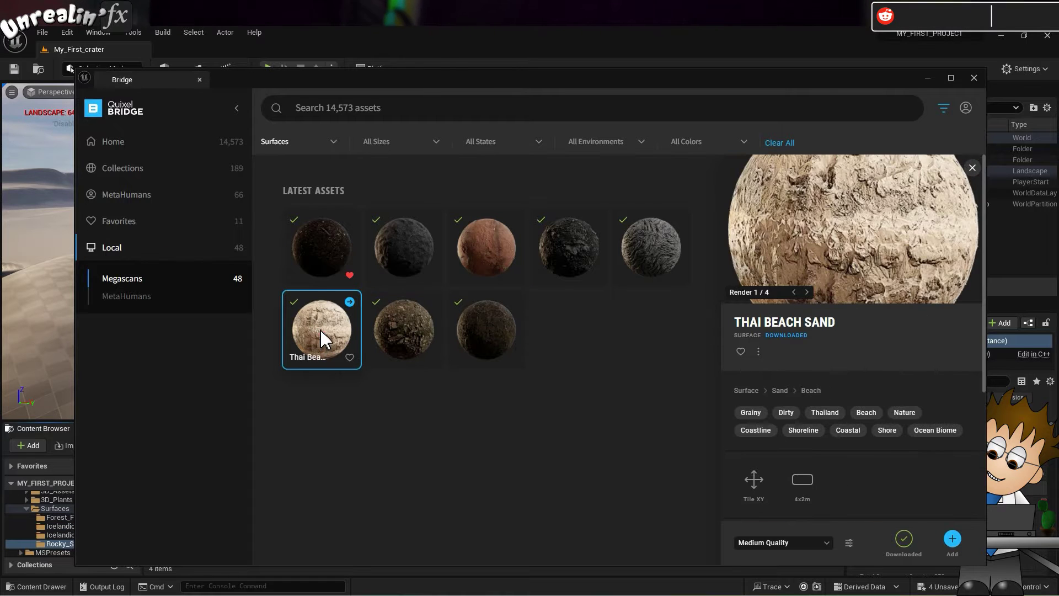
click(974, 78)
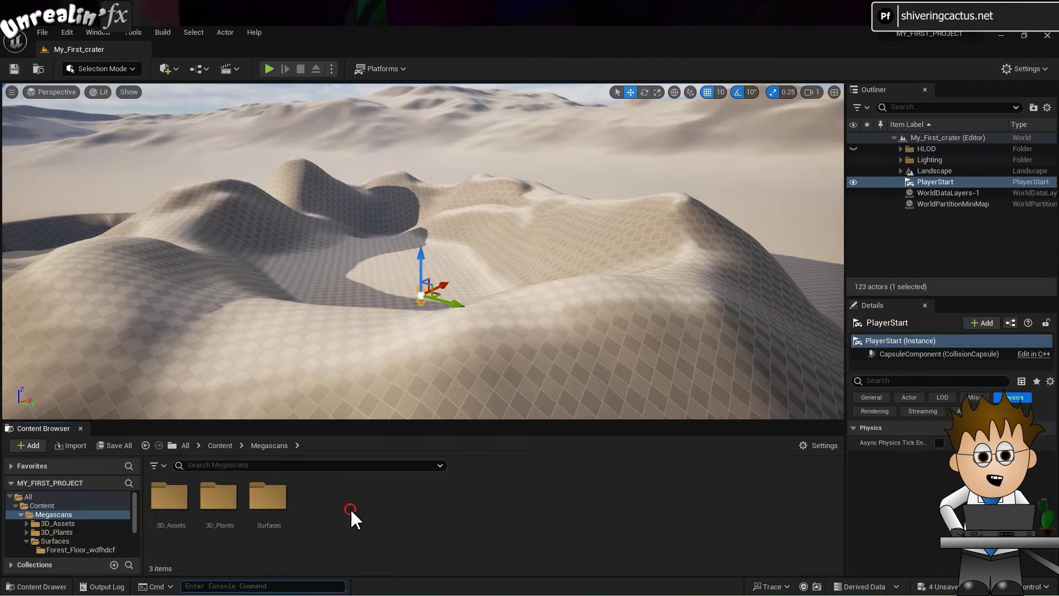
Assign the MI_Thai_Beach_Sand_thyhdjnk_2K material instance as the Landscape actor's Landscape Material and look over the textured crater
click(933, 172)
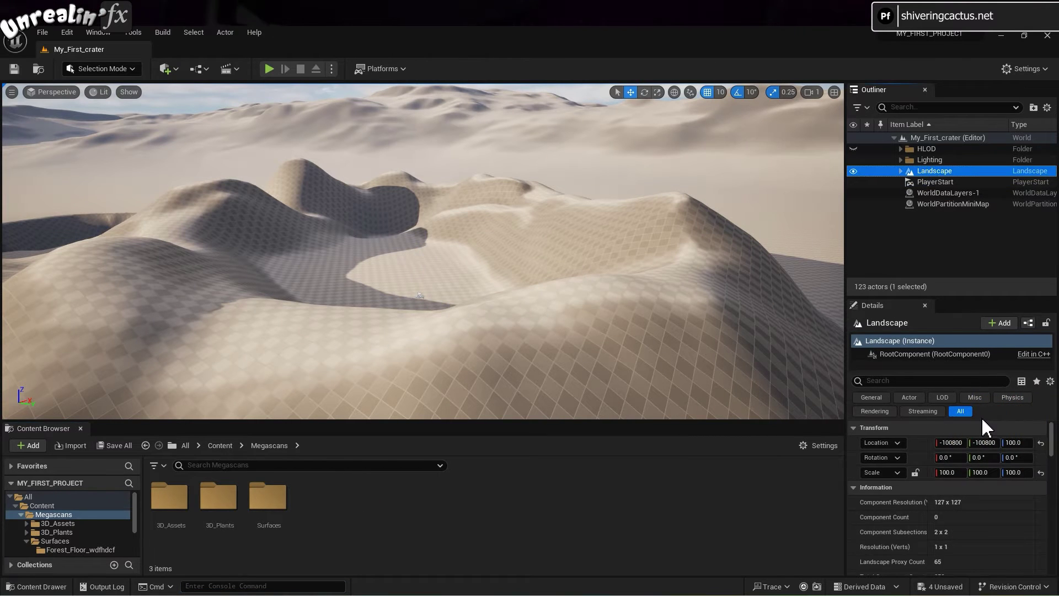
scroll(983, 435, down, 10)
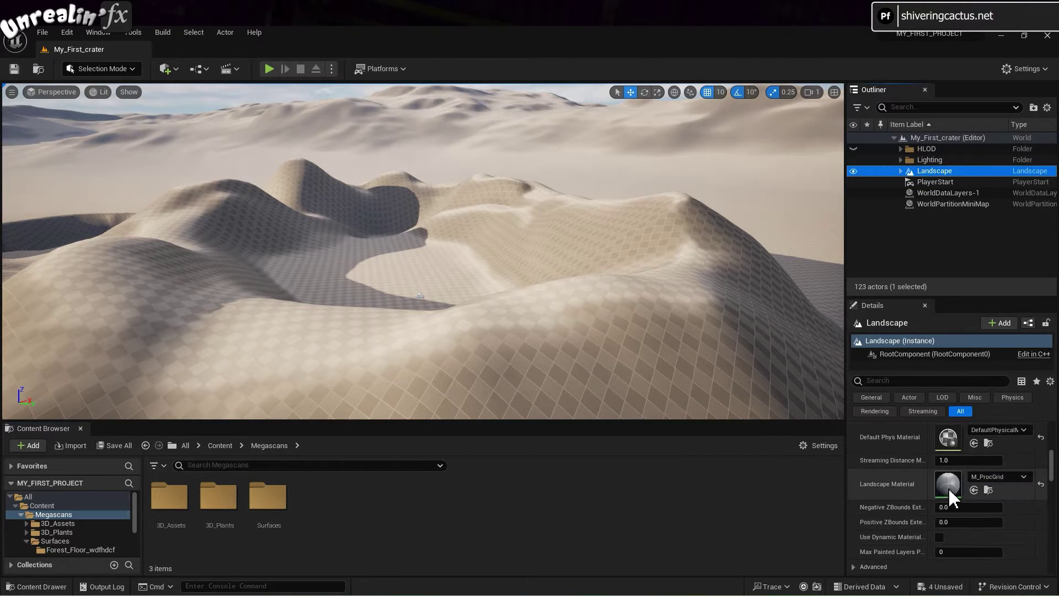
double_click(271, 500)
double_click(380, 526)
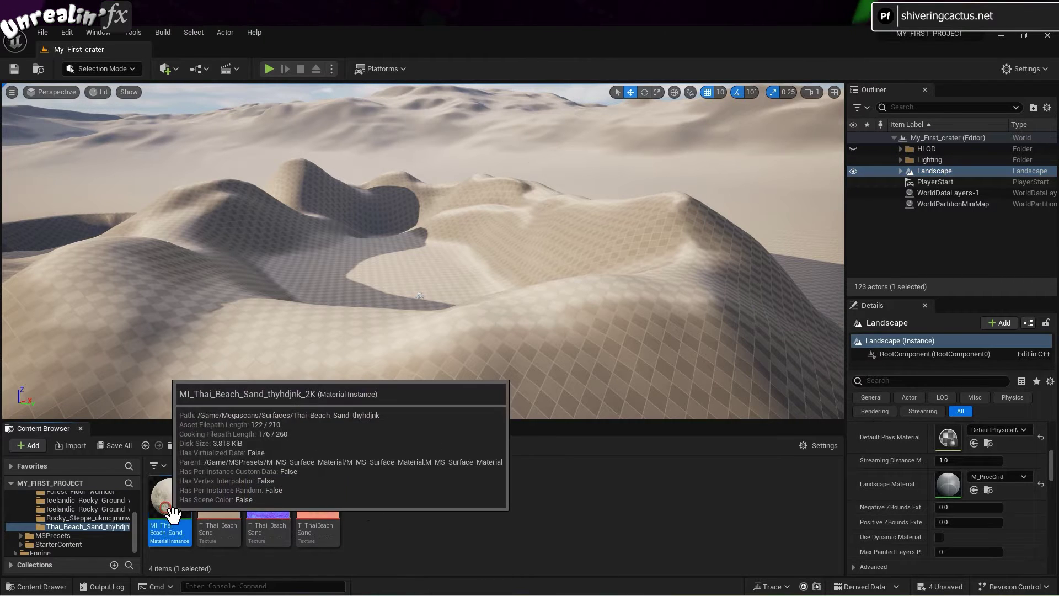
drag(169, 499, 963, 472)
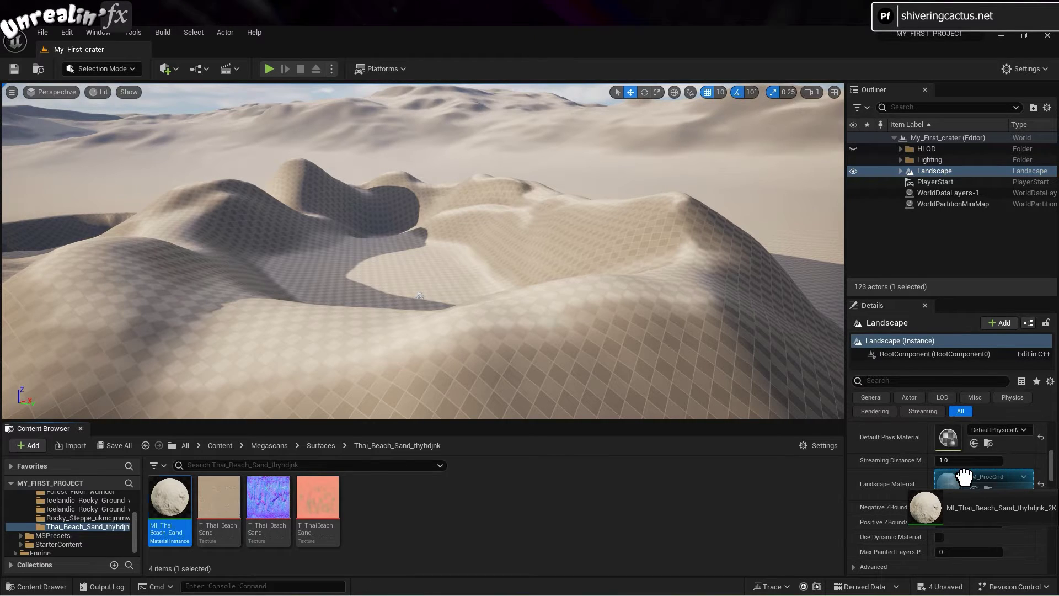
drag(965, 475, 964, 477)
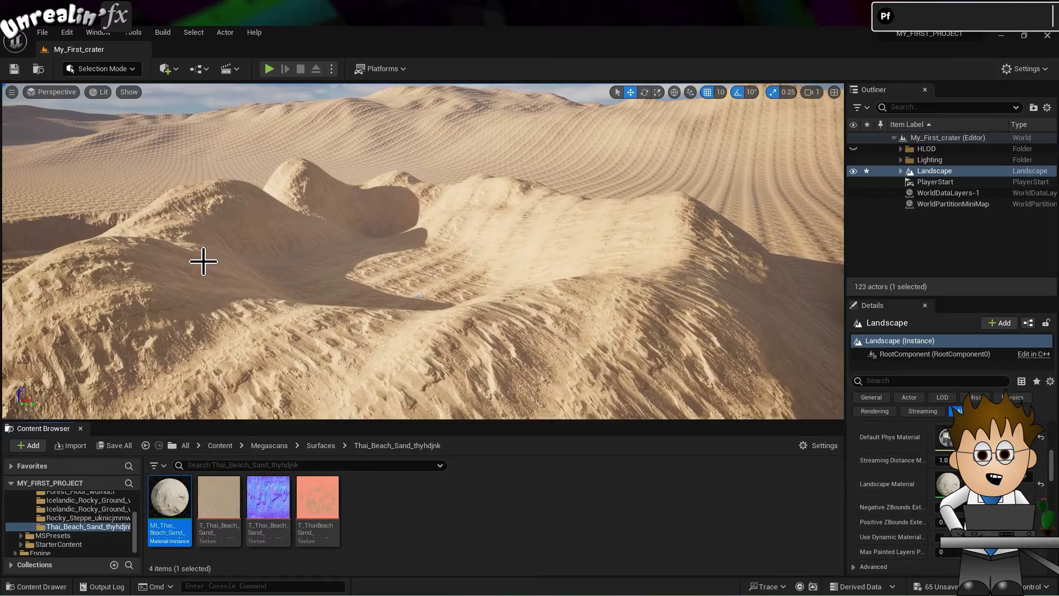
scroll(225, 290, up, 3)
middle_drag(301, 241, 243, 303)
right_drag(300, 238, 381, 265)
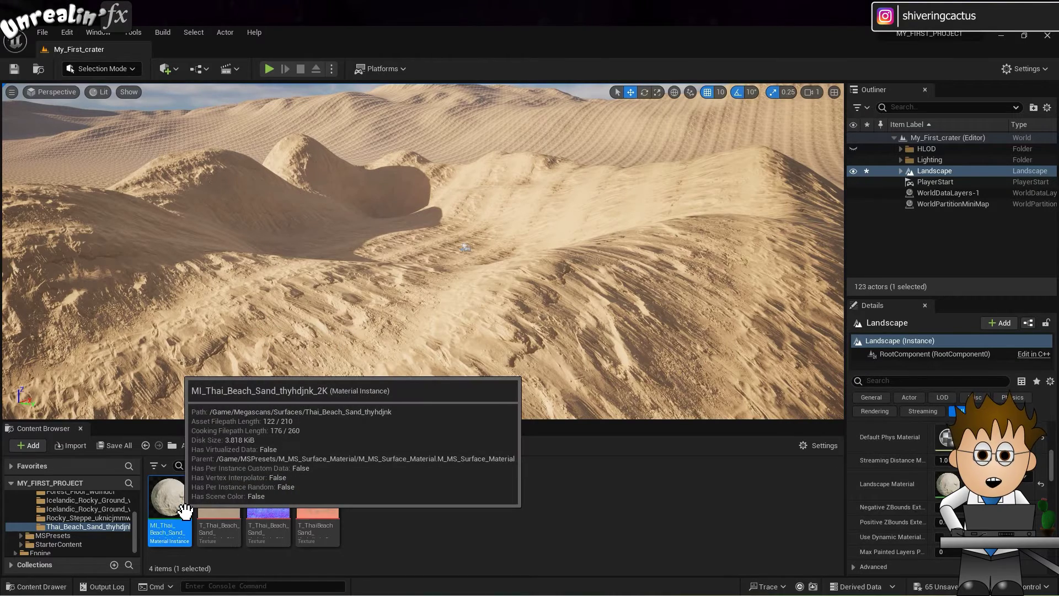
In the FirstVirtualProd project, open the MI_Thai_Beach_Sand_thyhdjnk_2K material instance and open its Albedo texture
double_click(170, 500)
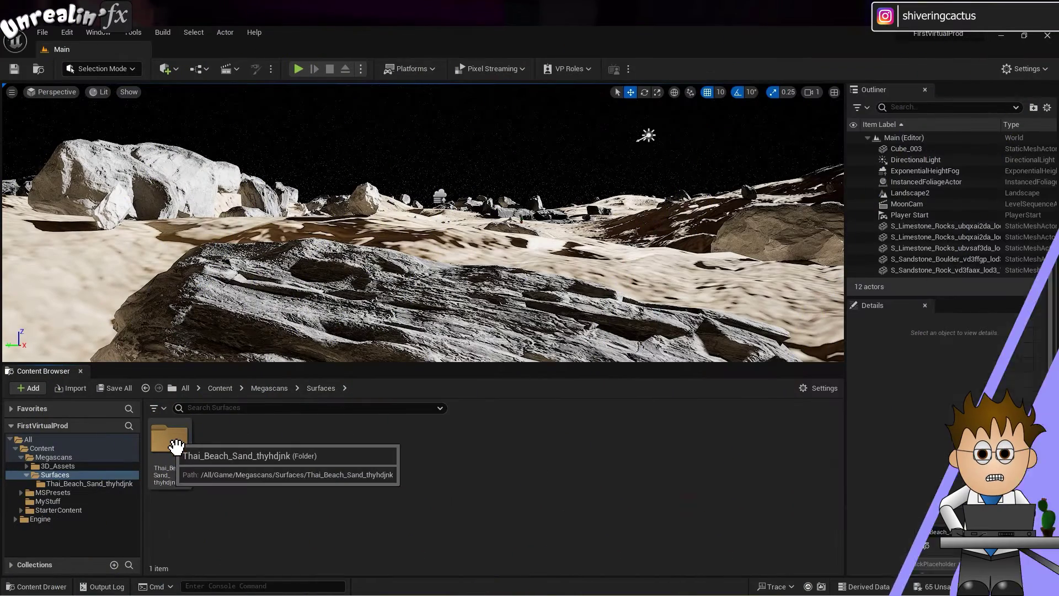
double_click(165, 458)
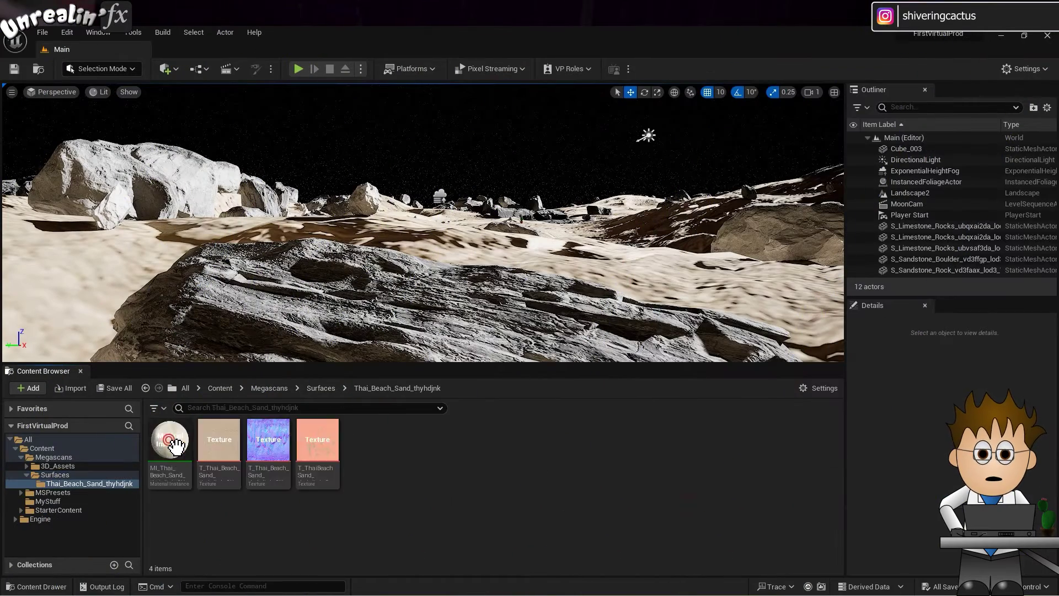
click(185, 446)
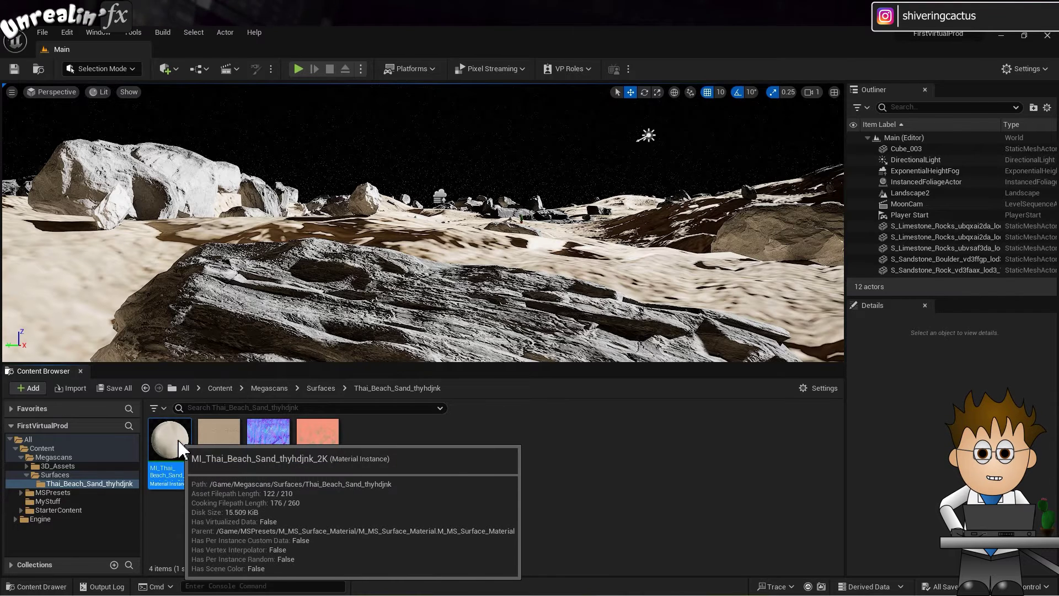
double_click(180, 449)
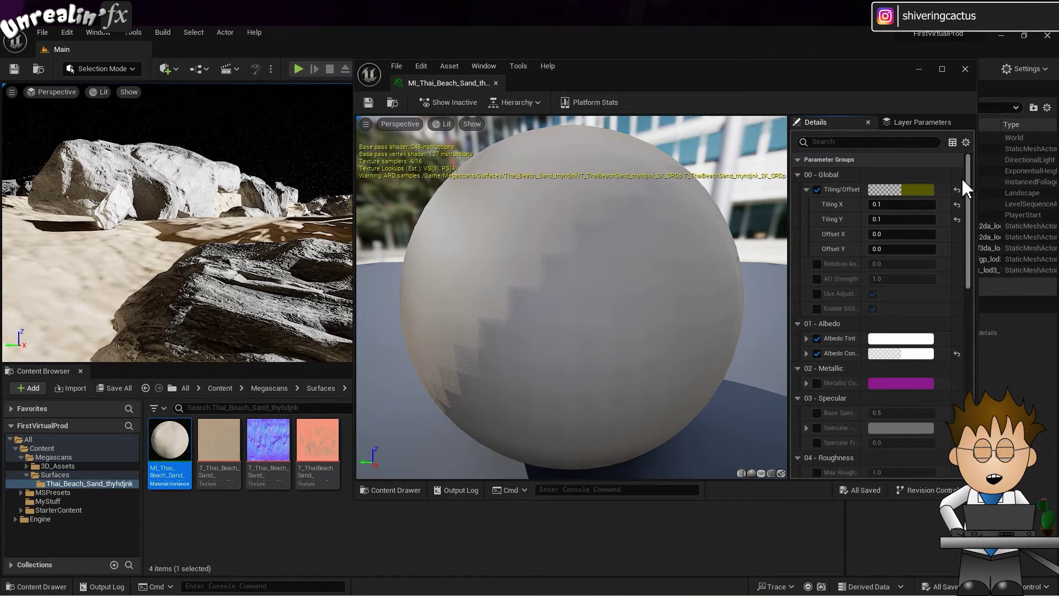
drag(964, 181, 963, 308)
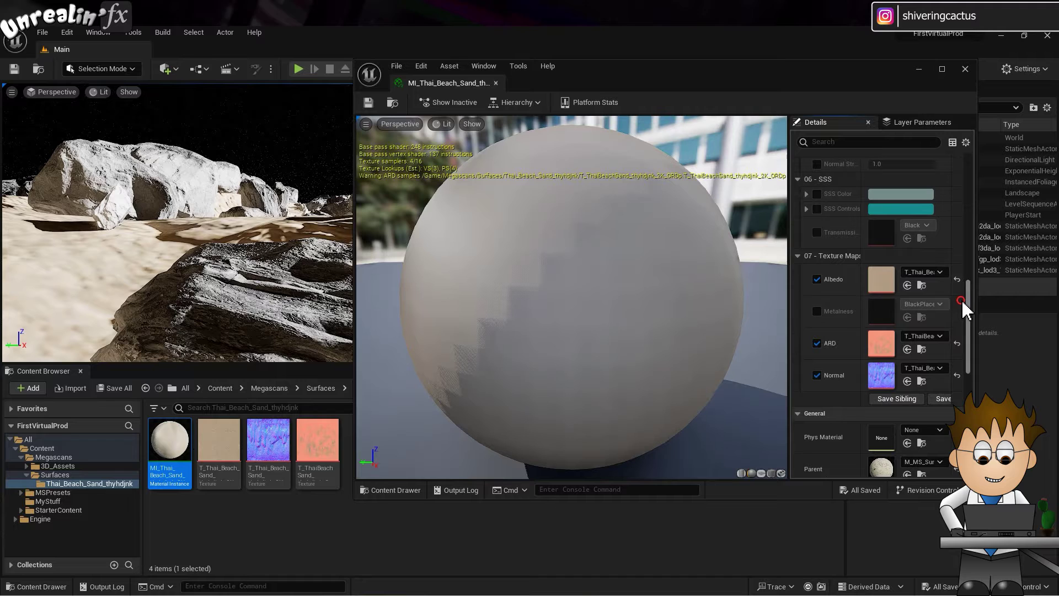
double_click(882, 279)
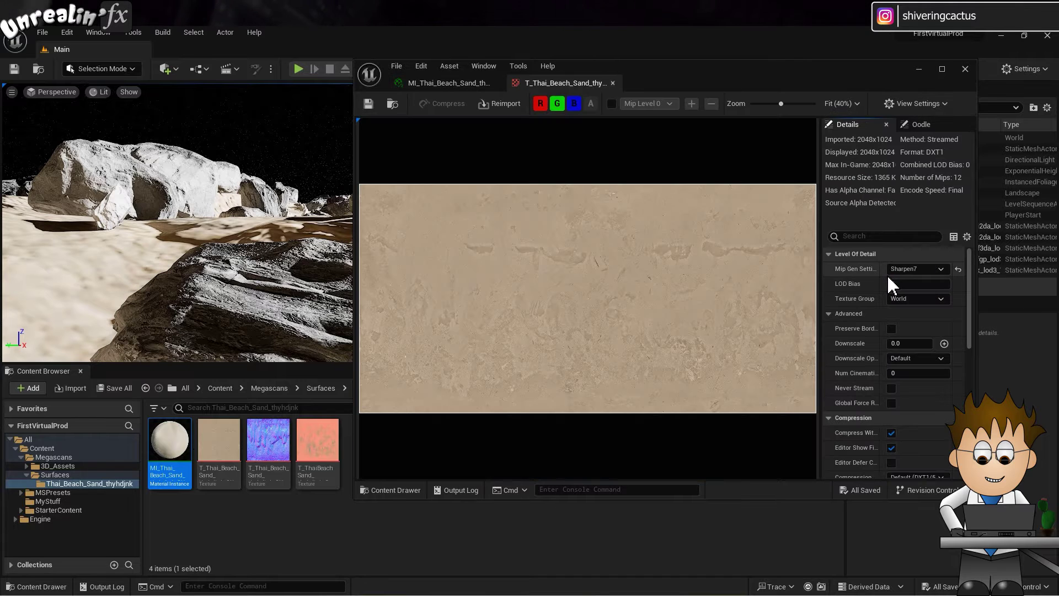
Set the Thai Beach Sand albedo texture's Saturation to 0.0 and save the texture
scroll(886, 293, down, 10)
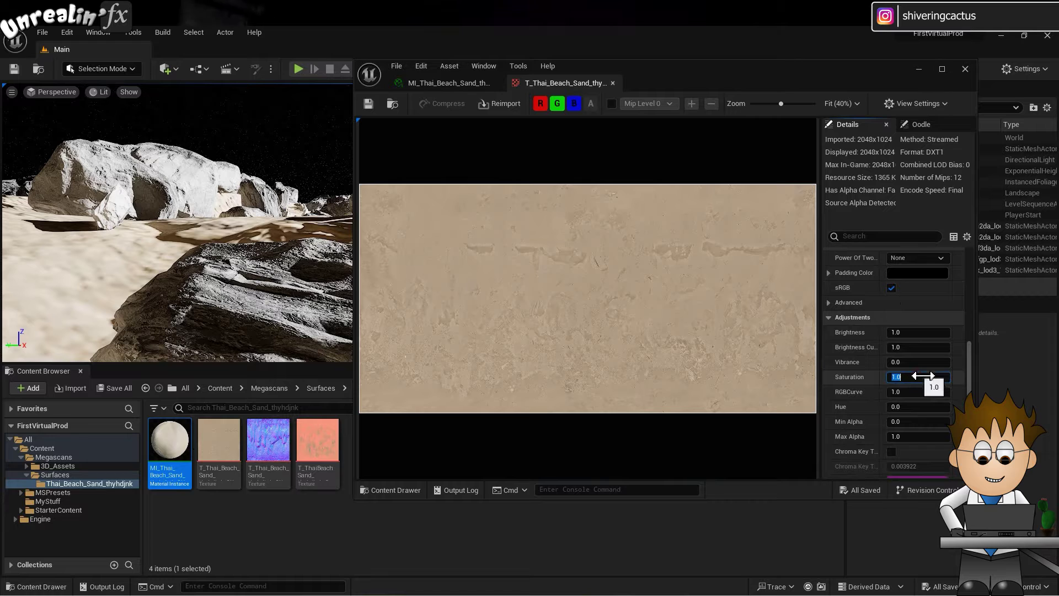
key(Return)
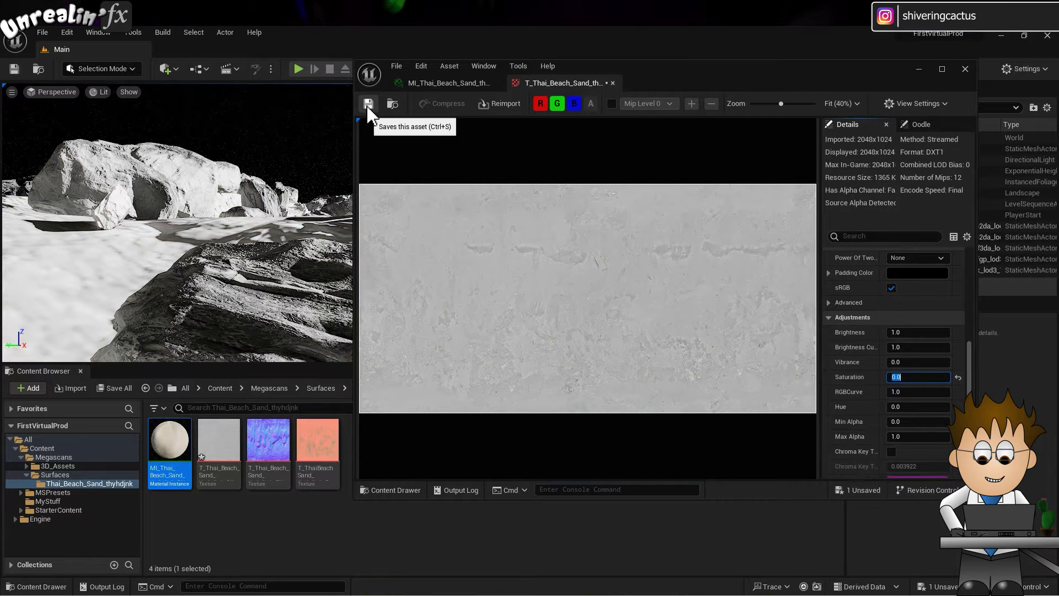
click(368, 104)
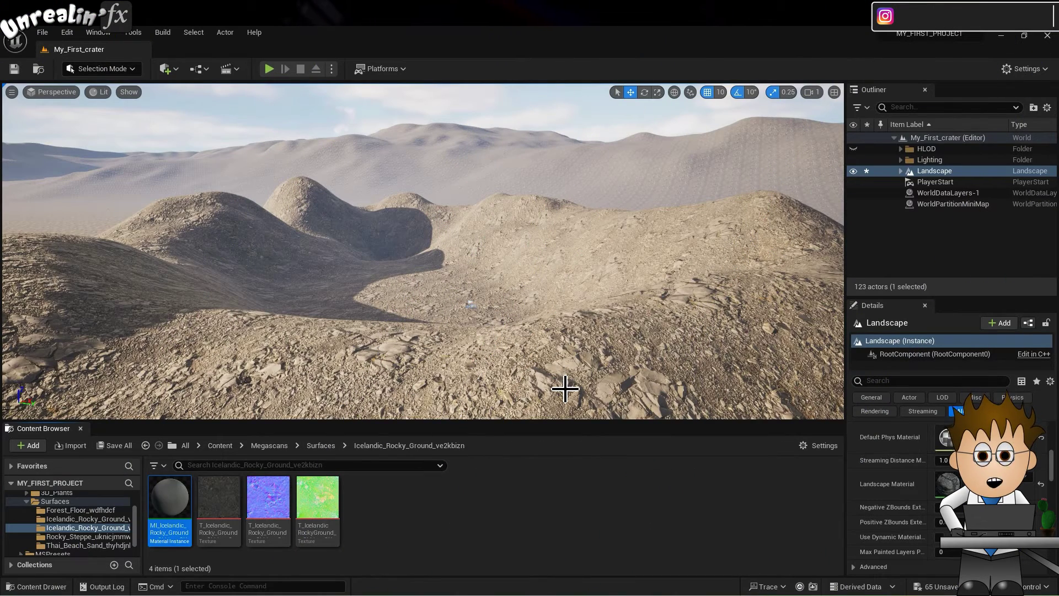
Switch to Landscape mode in the crater level and reduce the sculpt Brush Size to about 750
right_drag(532, 342, 259, 295)
click(121, 69)
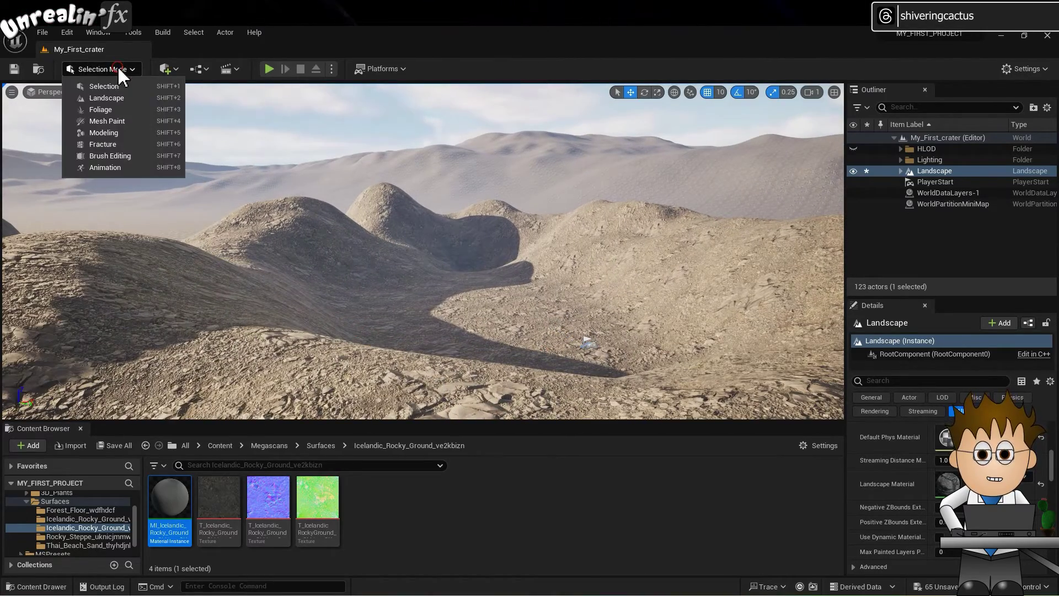
click(106, 97)
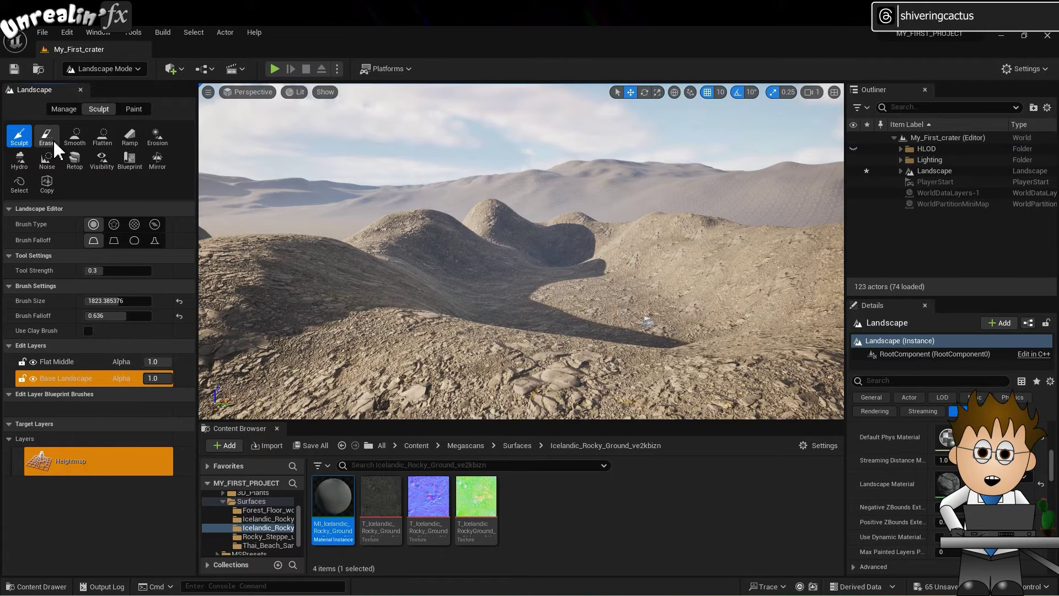
drag(117, 302, 100, 302)
drag(295, 295, 469, 339)
scroll(450, 262, up, 5)
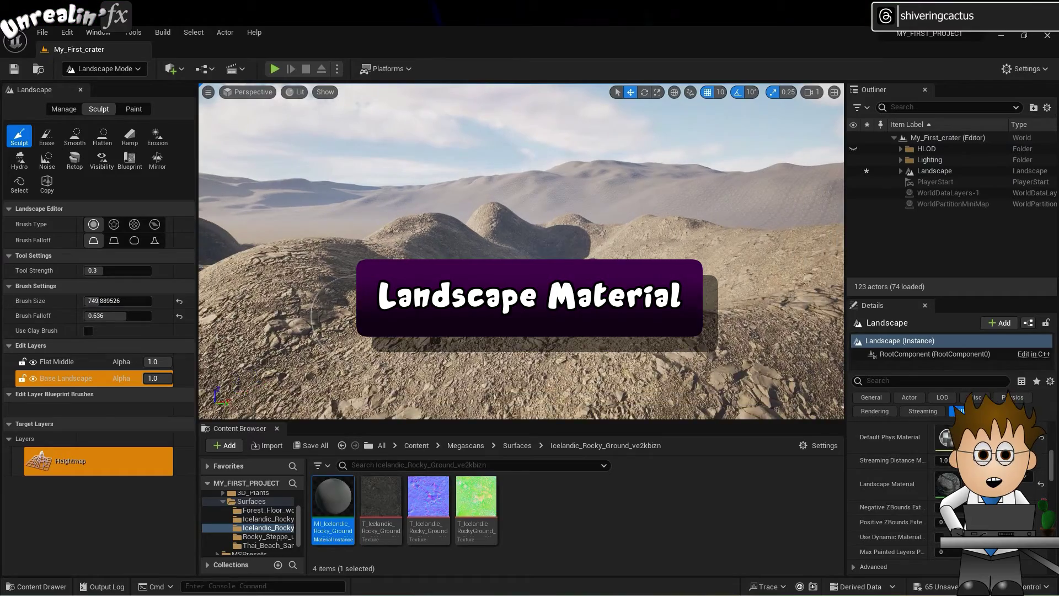
mouse_move(449, 263)
right_down()
mouse_move(315, 276)
mouse_move(331, 276)
right_up()
scroll(449, 262, up, 3)
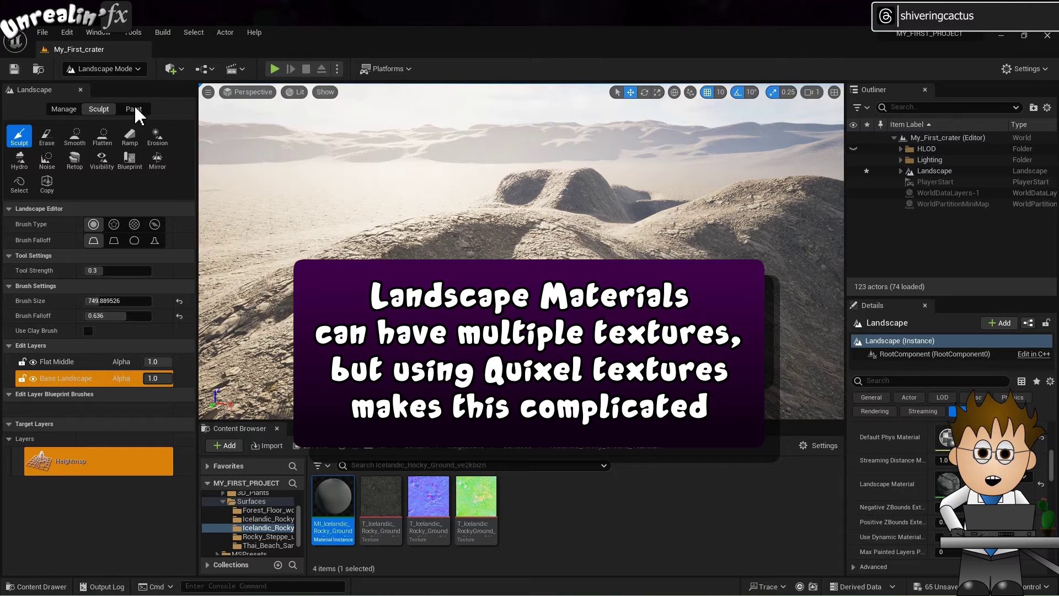
Return to Selection mode and create a new material named my_painty_landscape in the Content folder
click(130, 70)
click(123, 90)
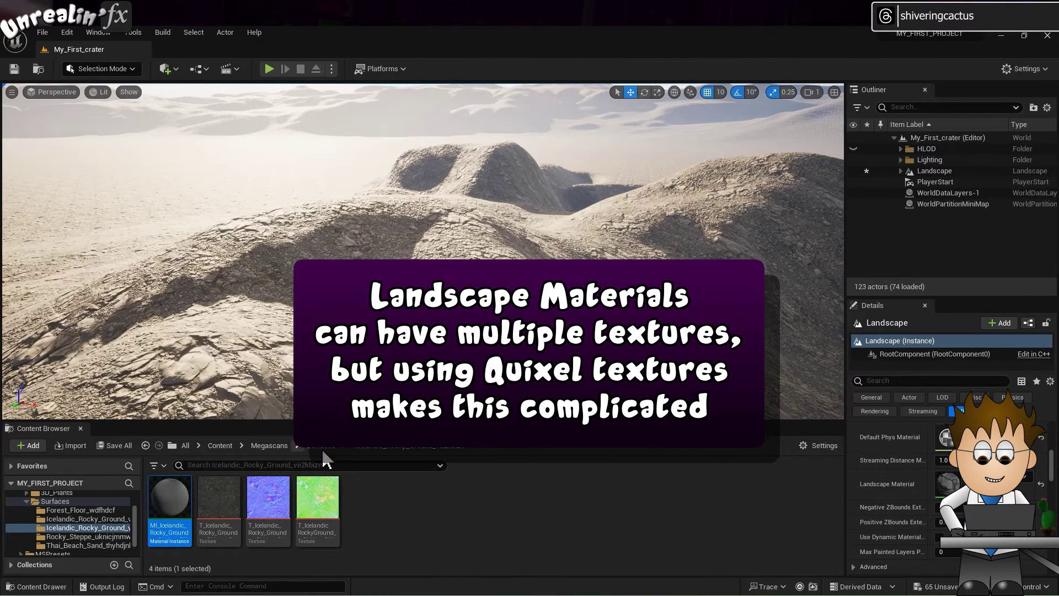
click(223, 445)
right_click(439, 506)
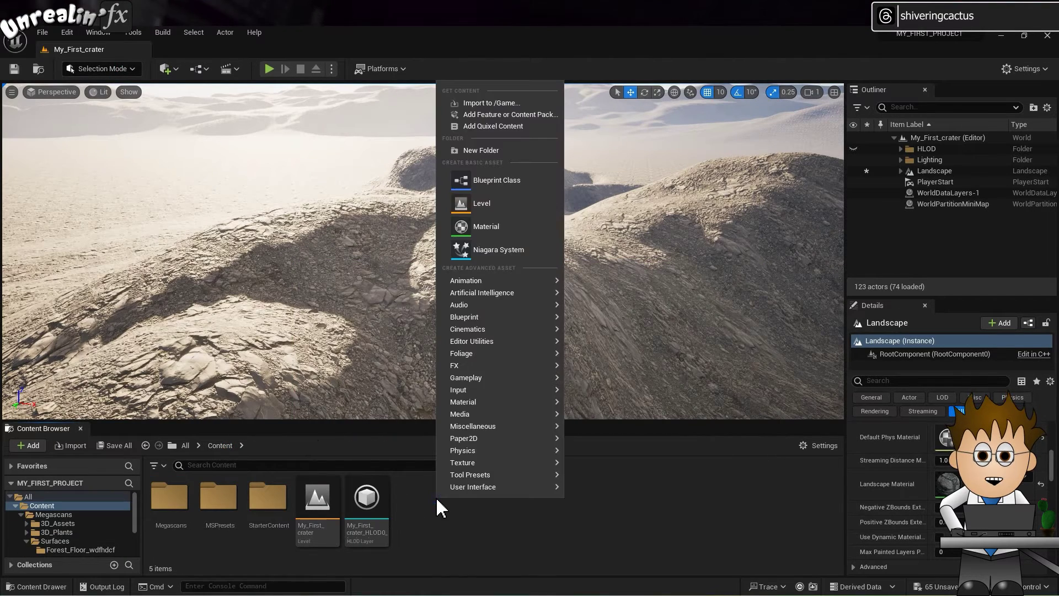
click(485, 227)
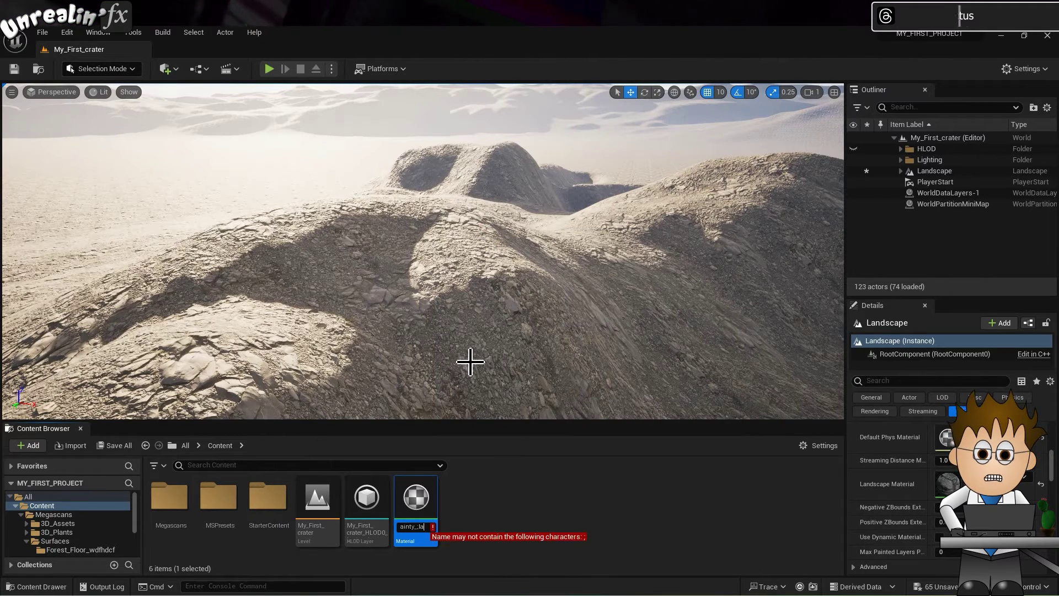
text(my_pa)
text(inty_landscape)
key(Return)
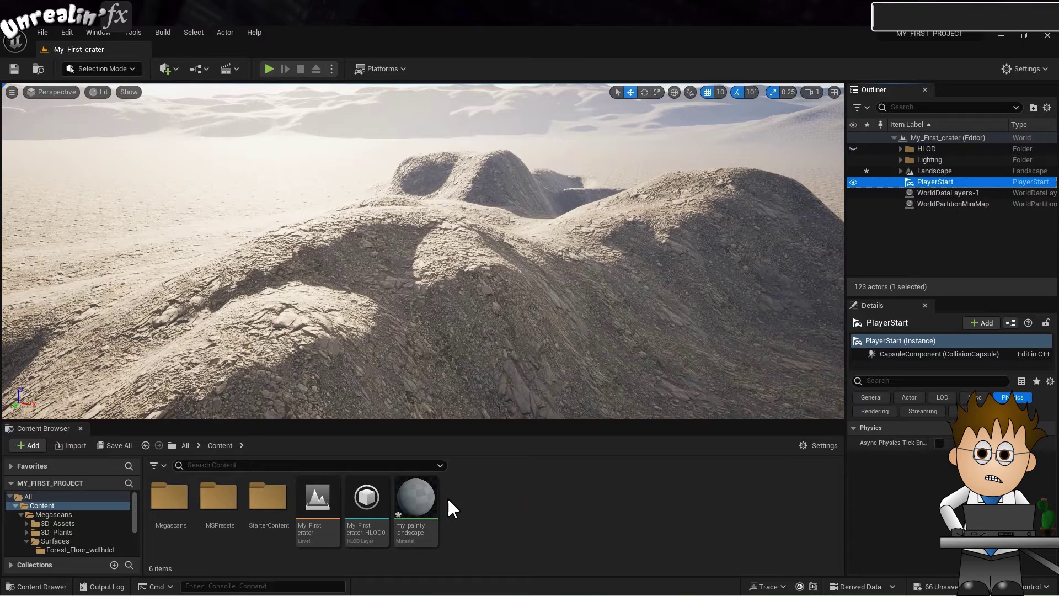
Open my_painty_landscape and add a LandscapeLayerBlend node to its graph, placed well clear of the material's result node on the input side
double_click(419, 497)
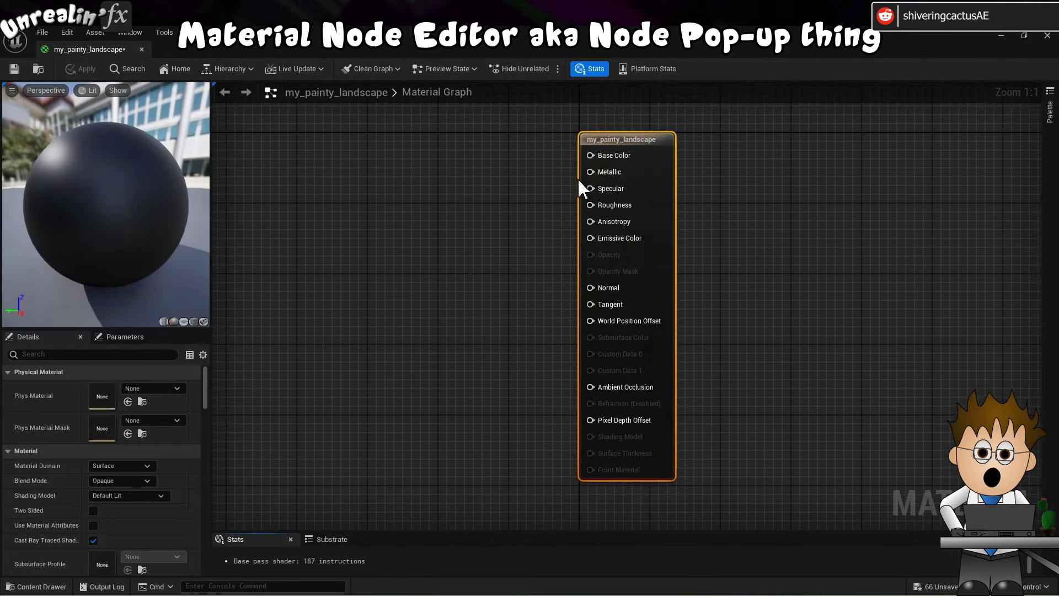
right_click(408, 165)
text(land)
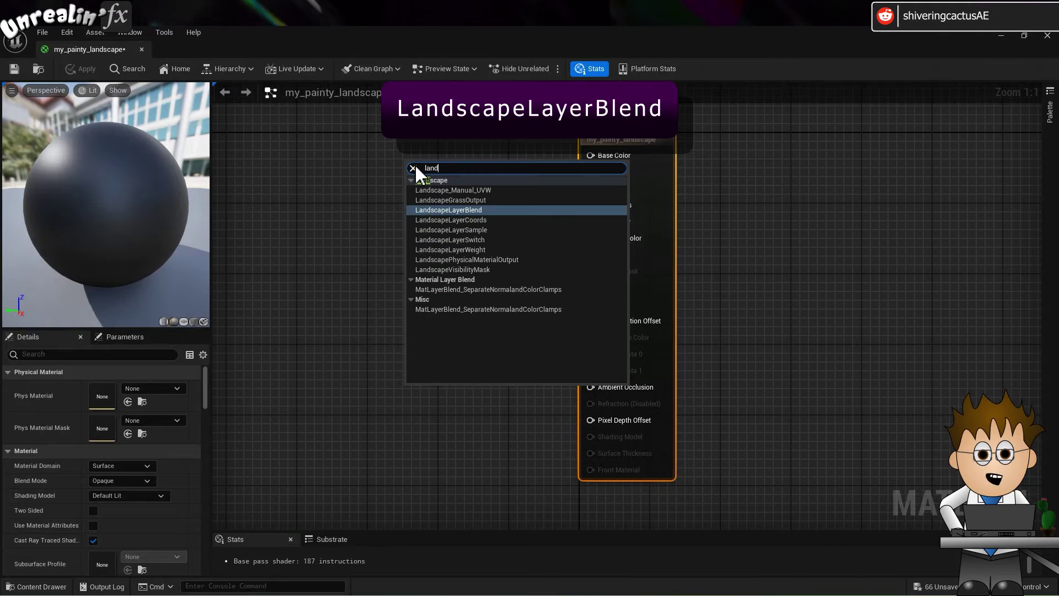
click(481, 212)
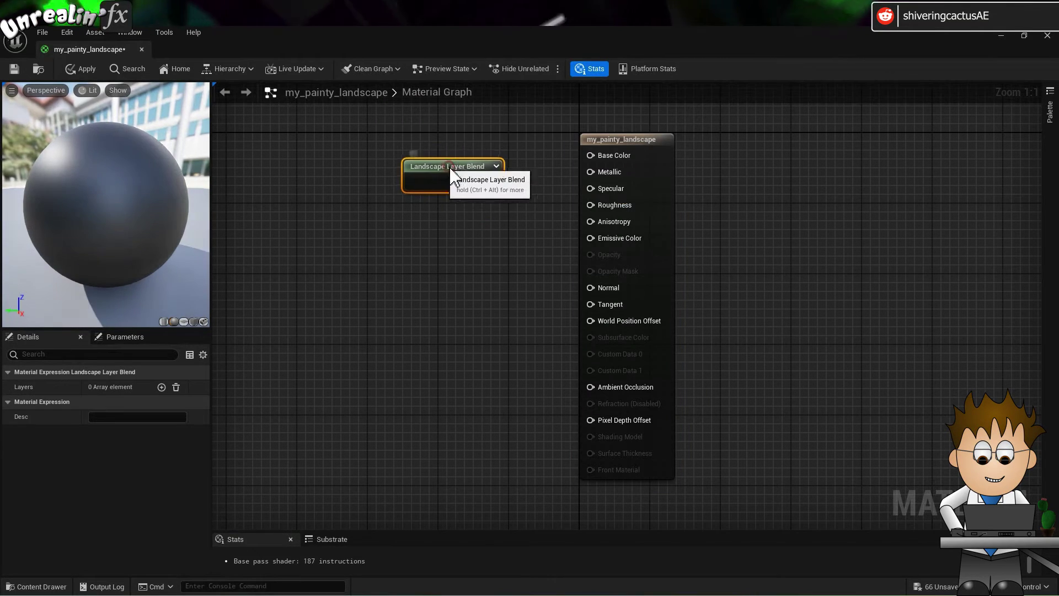
drag(459, 166, 360, 166)
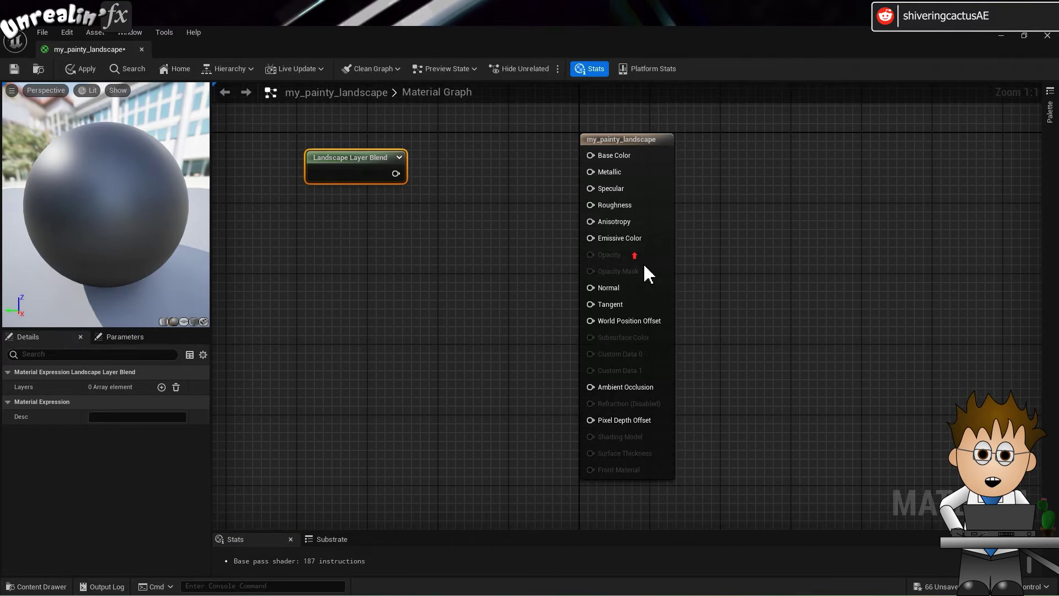
right_drag(463, 251, 513, 276)
scroll(502, 267, down, 6)
scroll(502, 267, up, 6)
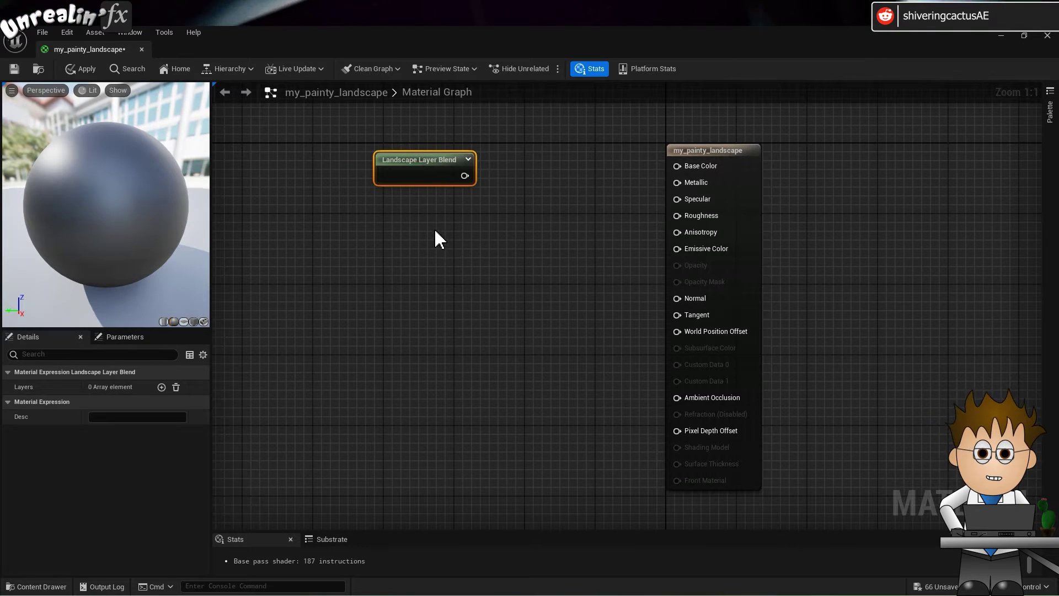
Shrink the material editor to a smaller floating window that leaves the Content Browser accessible beneath it
click(1024, 35)
drag(402, 111, 564, 89)
drag(927, 367, 916, 435)
Add the color texture from the Megascans surface folder Icelandic_Rocky_Ground_vcrjdesew to the material graph as a Texture Sample
double_click(165, 503)
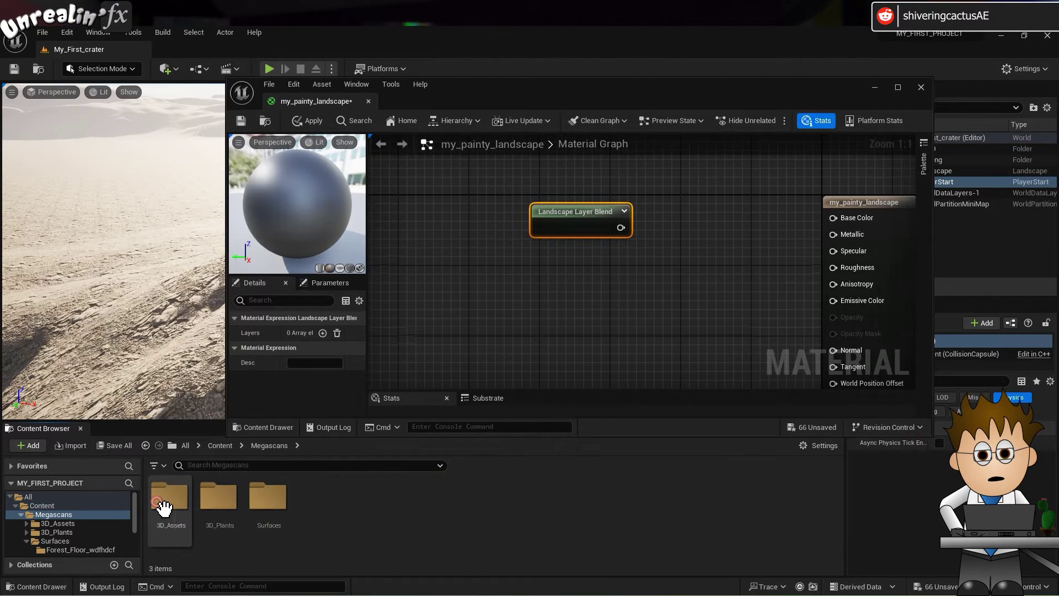
double_click(268, 500)
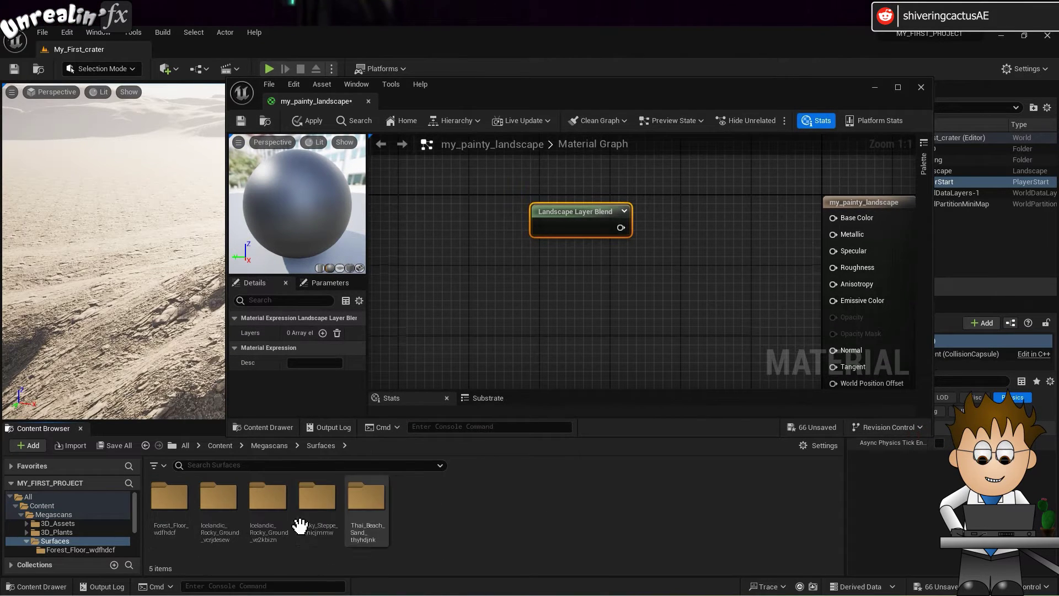
double_click(219, 500)
drag(218, 503, 442, 237)
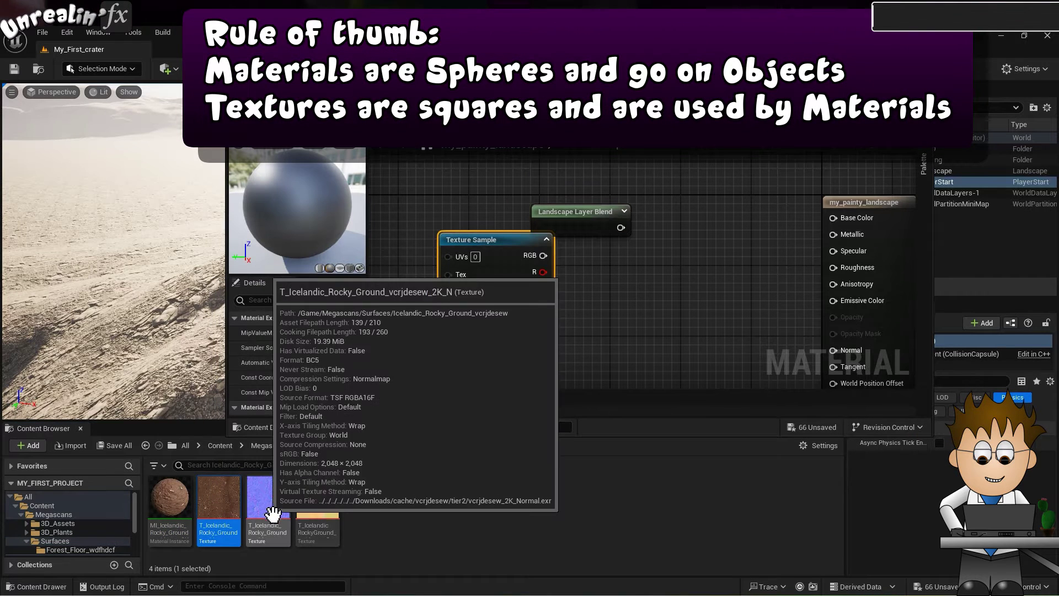
Add the color texture of Icelandic_Rocky_Ground_ve2kbizn below the first Texture Sample and return to the Surfaces folder
scroll(627, 282, down, 4)
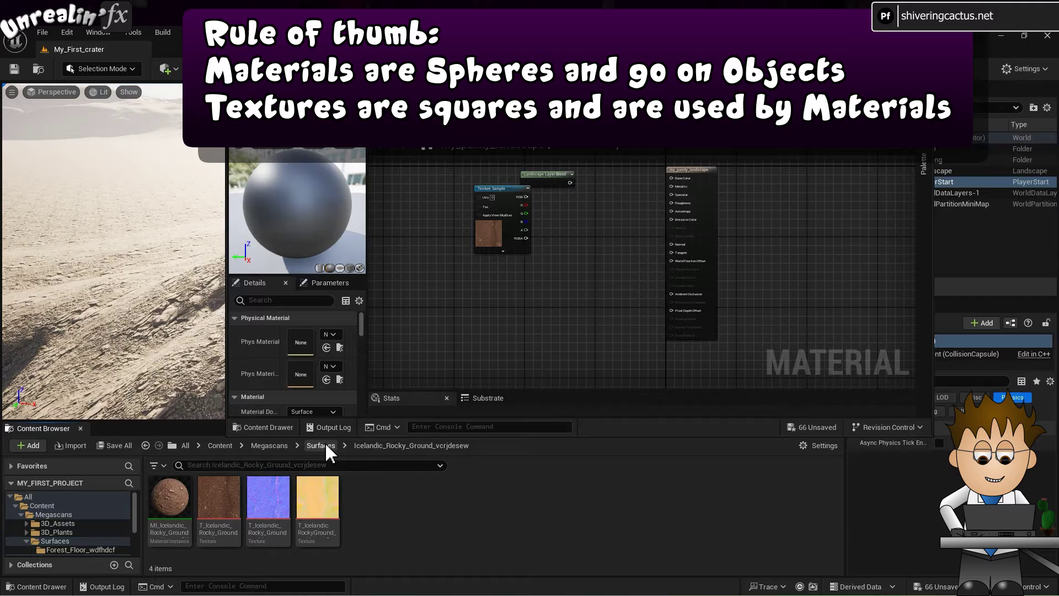
click(321, 445)
double_click(268, 499)
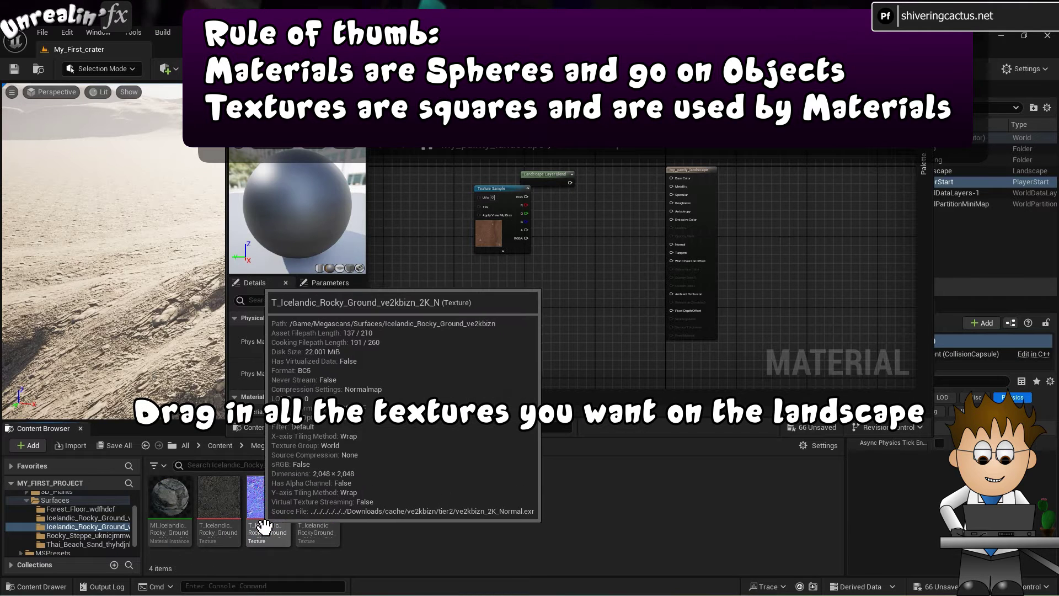
drag(219, 499, 468, 284)
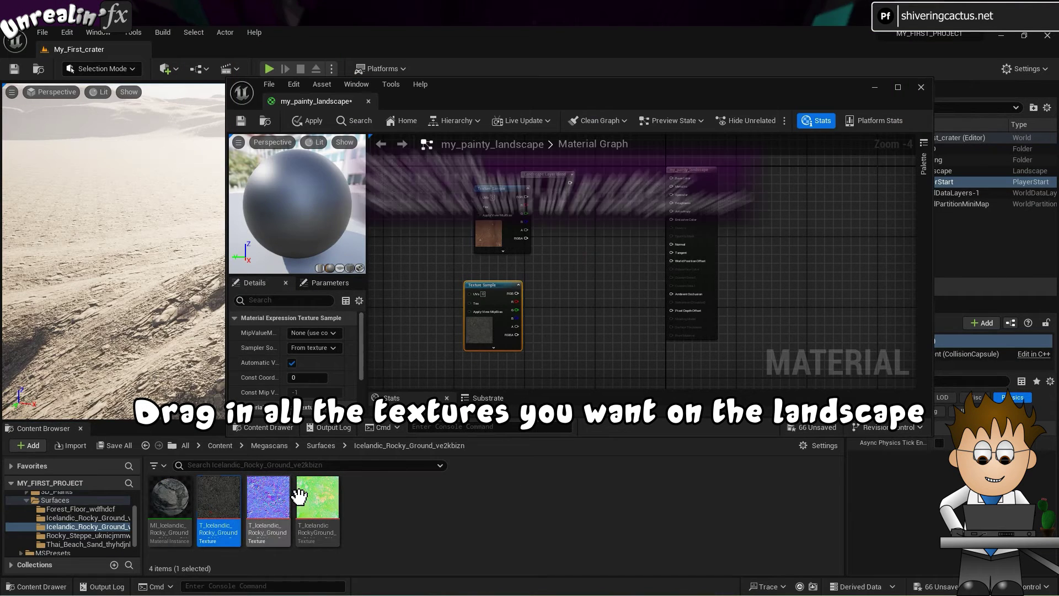
click(321, 446)
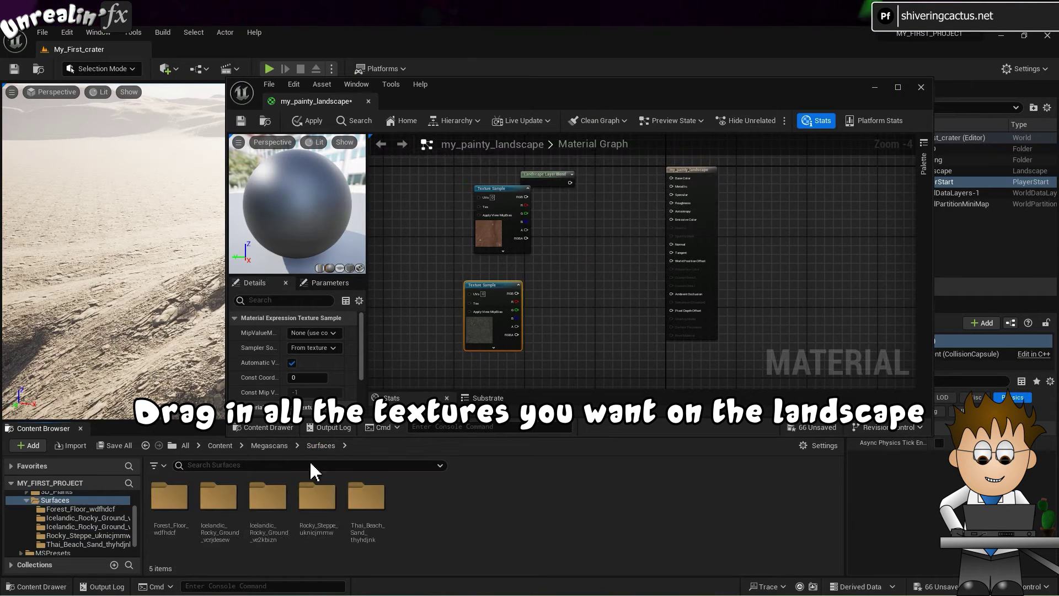
Add the color texture from Thai_Beach_Sand_thyhdjnk to the graph as a third Texture Sample and maximize the material editor
double_click(365, 510)
drag(216, 500, 552, 312)
click(898, 87)
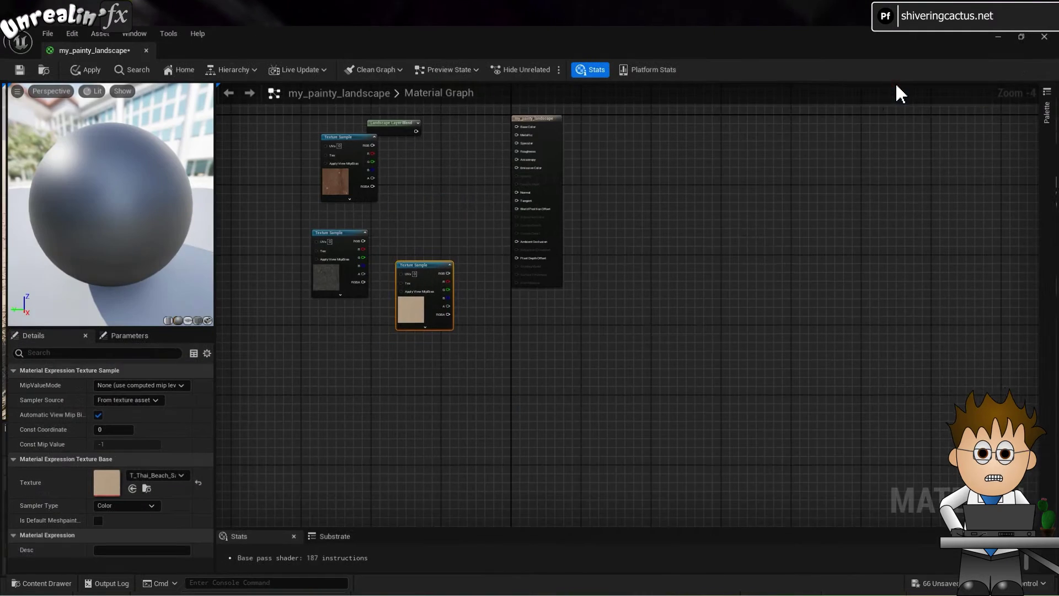
Move the Landscape Layer Blend node clear of the Texture Samples and add a first layer to it named Dirt
scroll(598, 280, up, 4)
drag(391, 126, 454, 136)
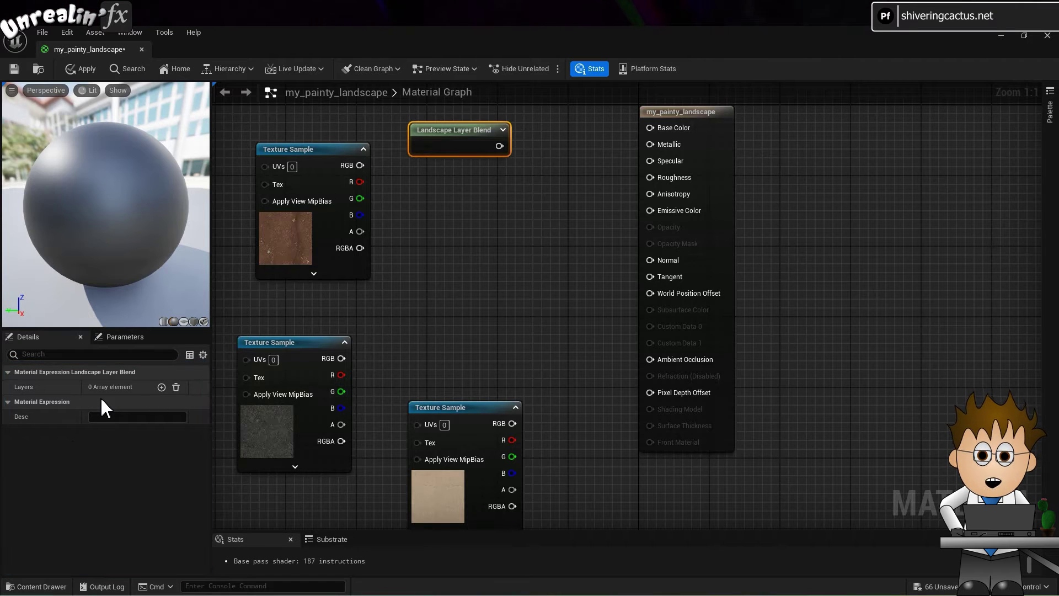
click(160, 387)
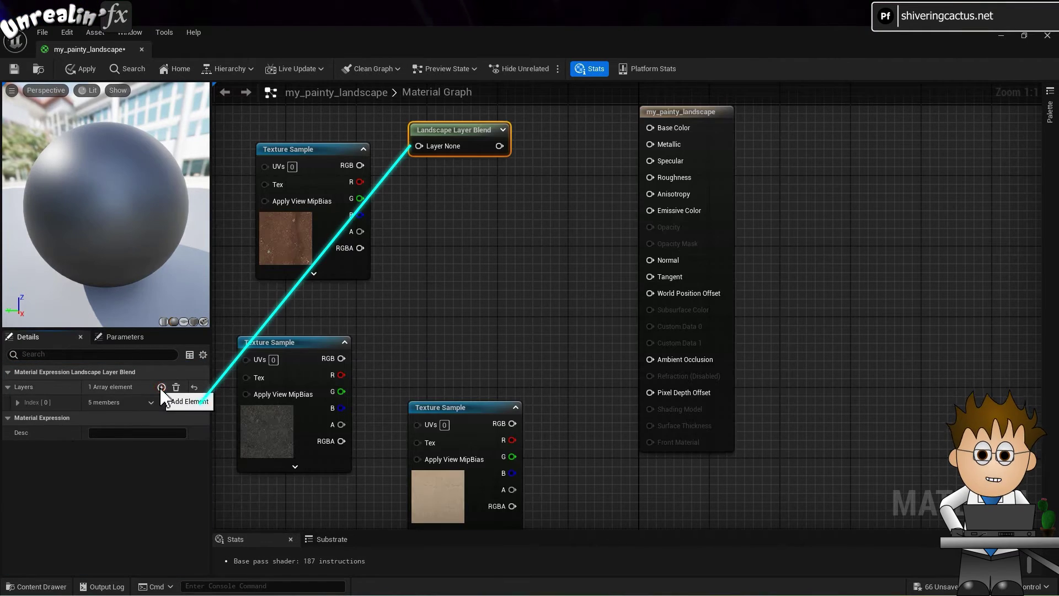
click(18, 403)
click(121, 418)
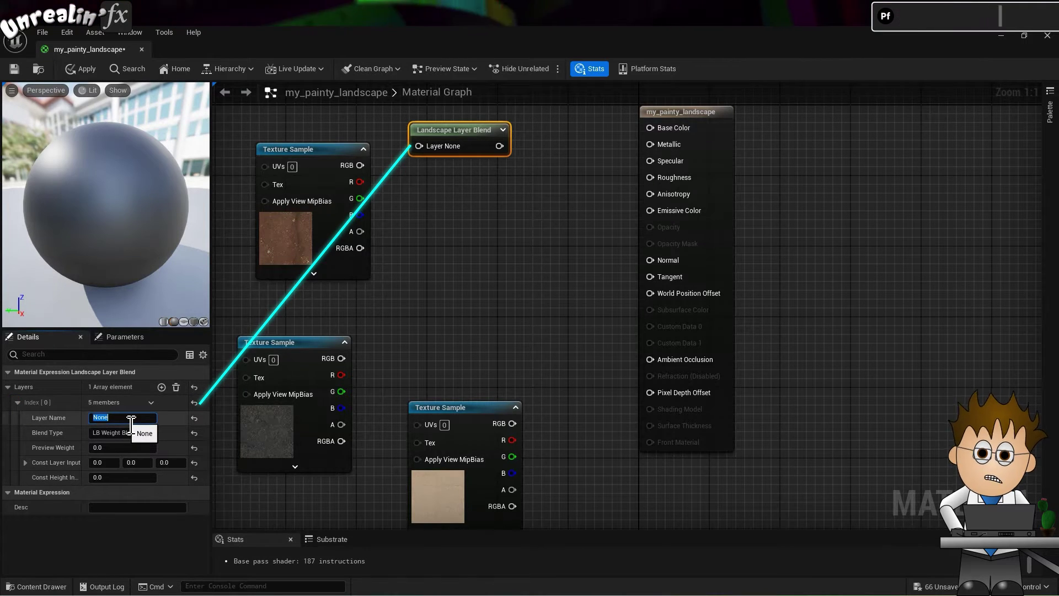
text(Dirt)
key(Return)
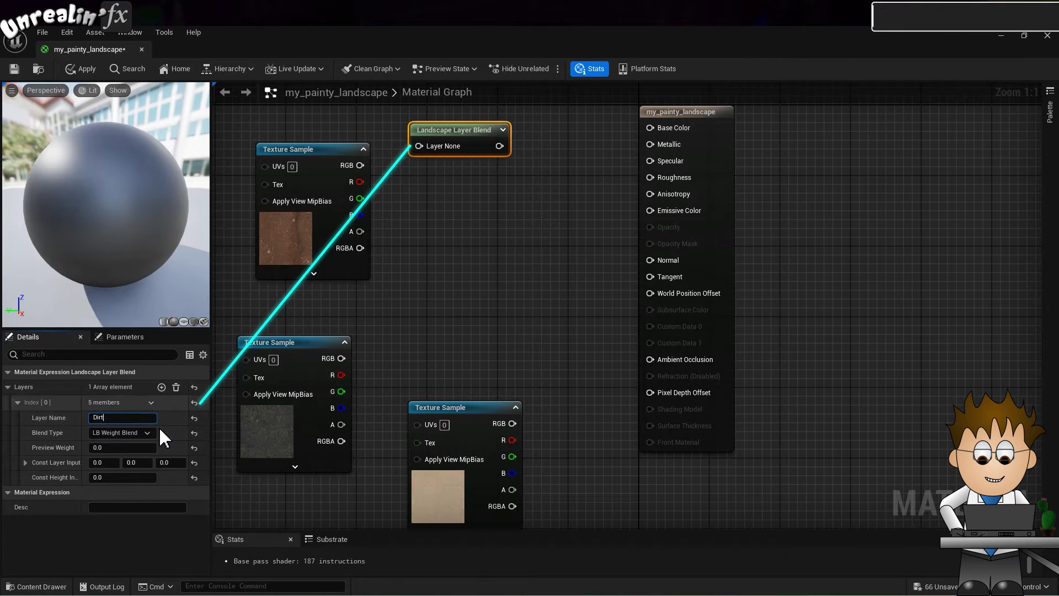
Add two more layers to the Landscape Layer Blend node, named Rocks and Sand
click(162, 387)
click(18, 492)
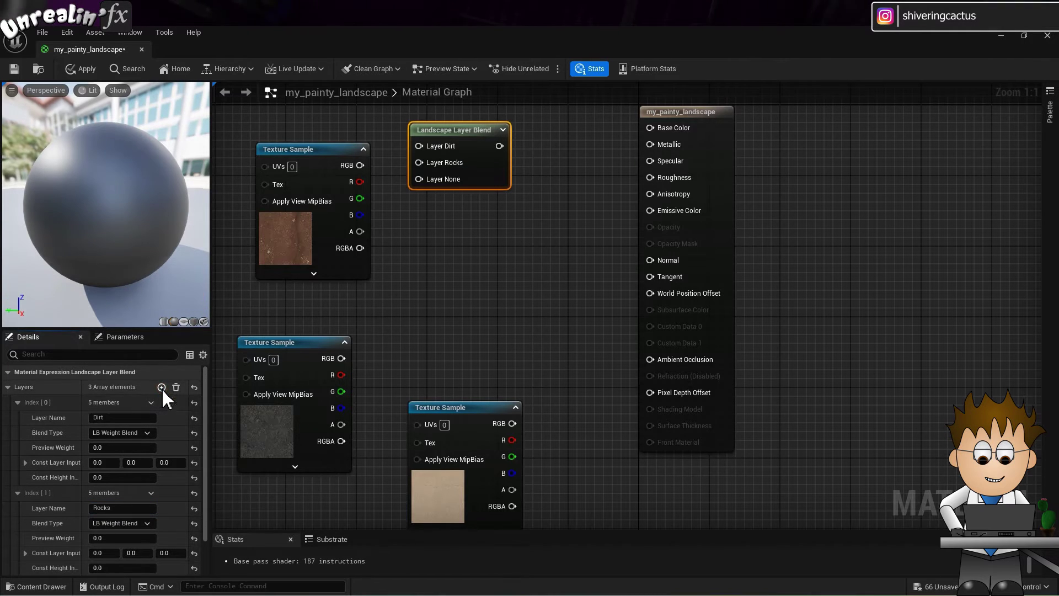
click(18, 402)
click(17, 419)
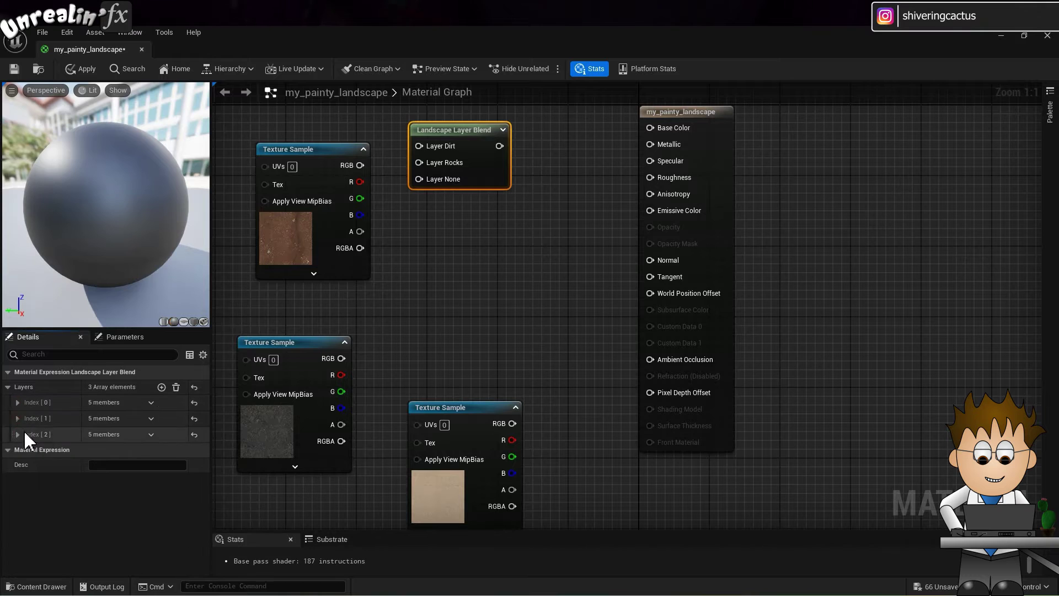
click(18, 434)
click(114, 450)
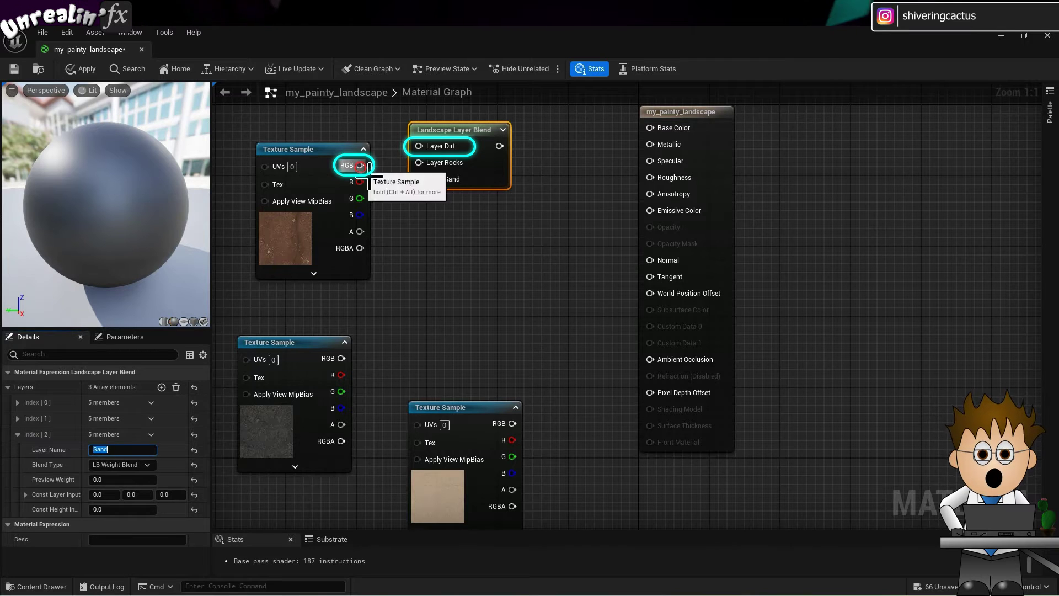
Connect the brown, grey and beige textures' RGB outputs to Layer Dirt, Rocks and Sand, and the blend's output to Base Color
drag(360, 165, 423, 149)
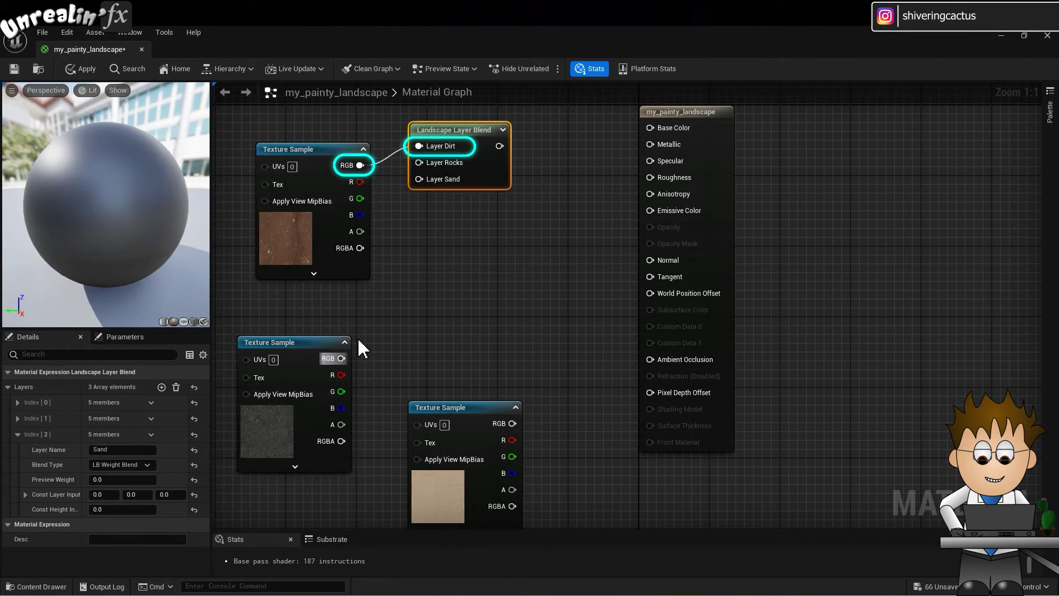
drag(334, 358, 332, 353)
drag(395, 178, 525, 166)
drag(452, 411, 399, 371)
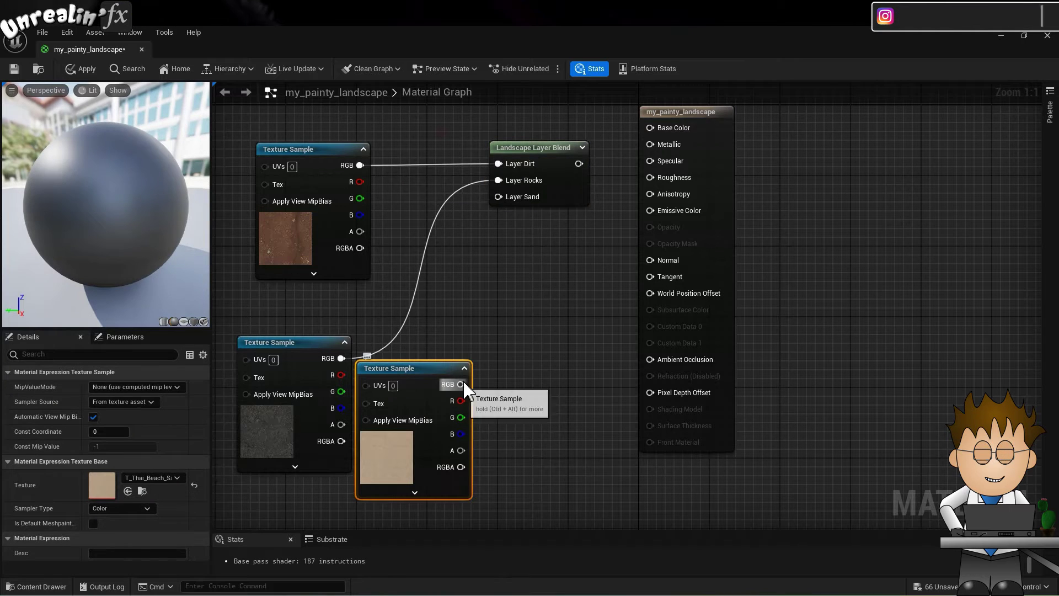
drag(461, 384, 499, 197)
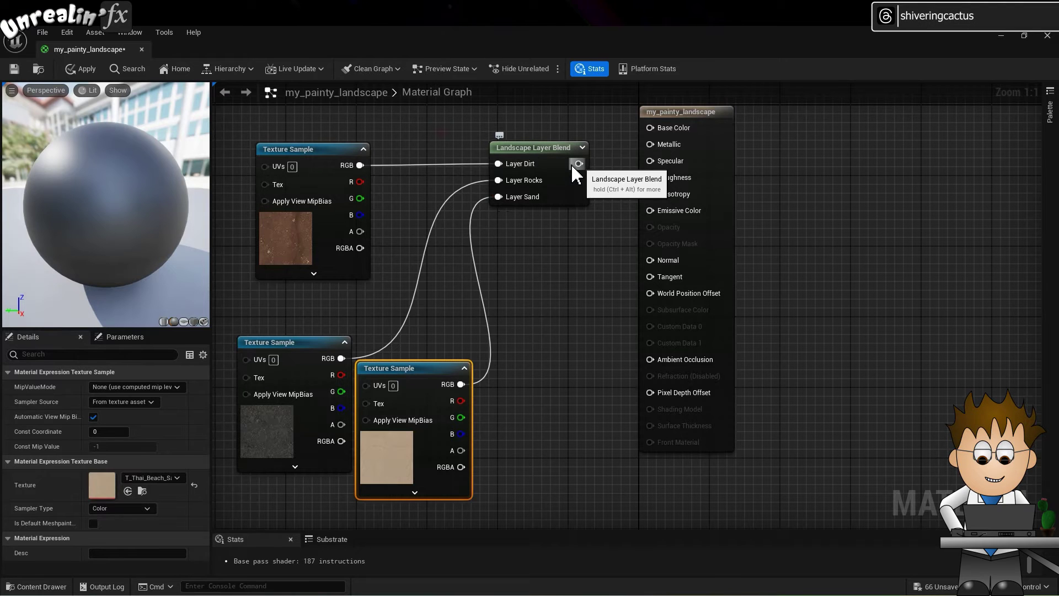
drag(578, 163, 650, 127)
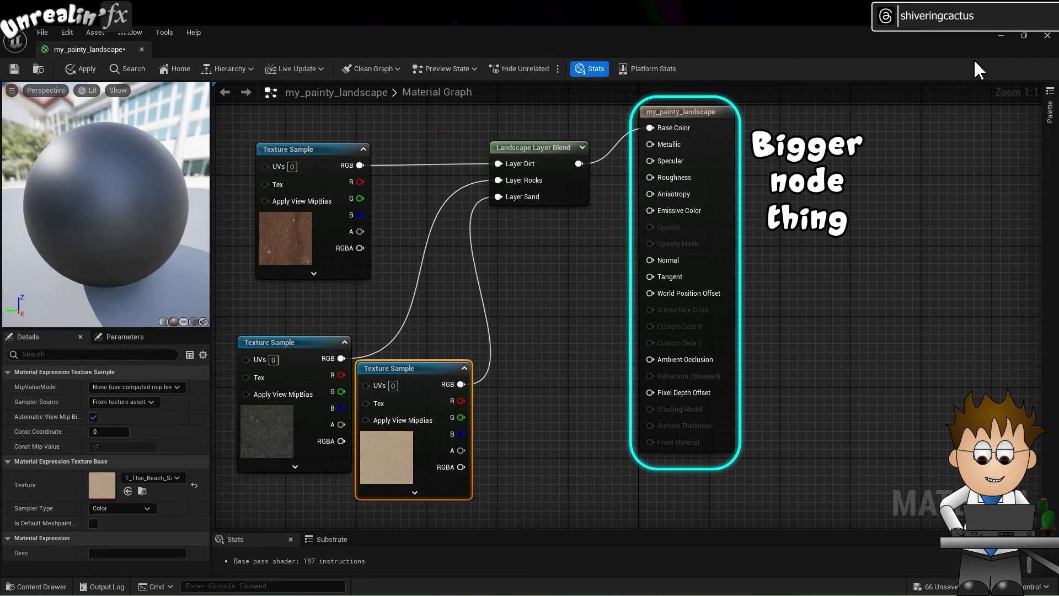
Add the normal maps from Thai_Beach_Sand and both Icelandic_Rocky_Ground folders to the graph as Texture Samples, ending with the editor maximized
click(1024, 36)
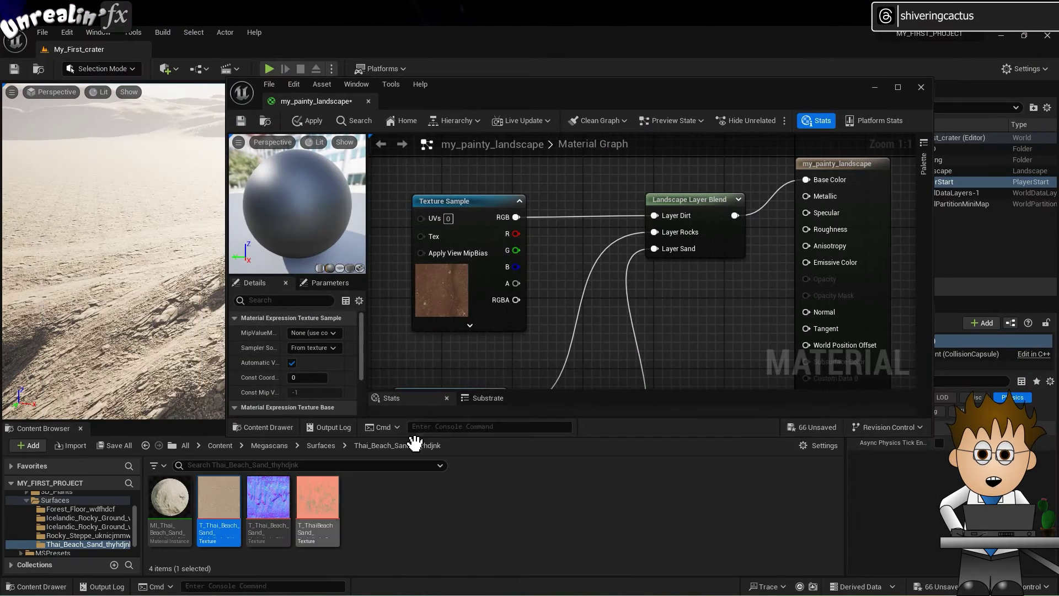
drag(268, 511, 625, 305)
click(310, 448)
double_click(267, 505)
click(308, 448)
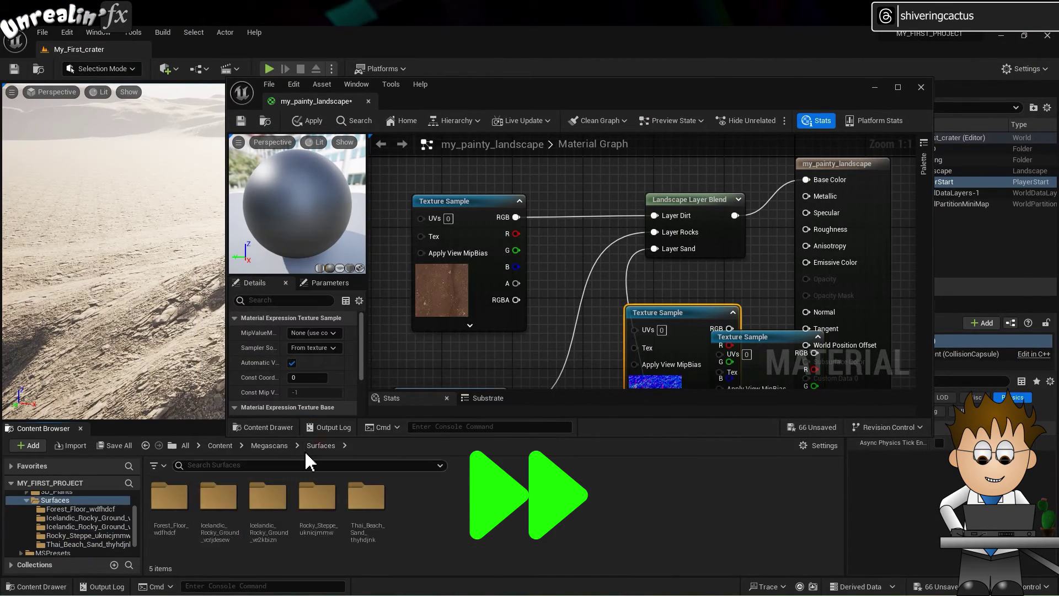
double_click(216, 506)
drag(268, 507, 548, 305)
click(899, 87)
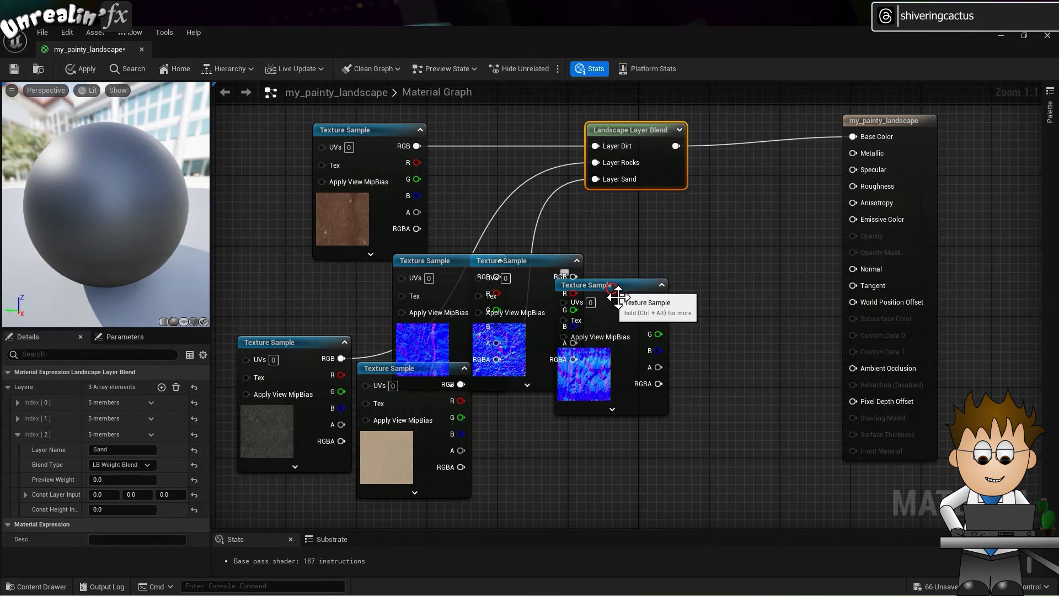
Duplicate the Landscape Layer Blend node below the original and spread the overlapping normal map Texture Samples apart beneath it
drag(613, 290, 627, 417)
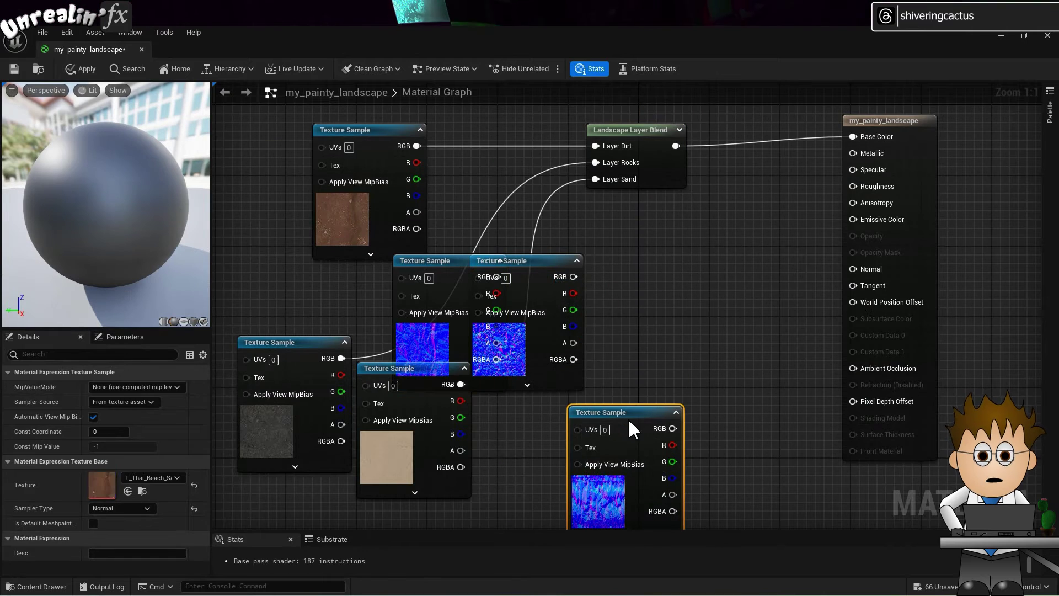
click(651, 133)
key(ctrl+c)
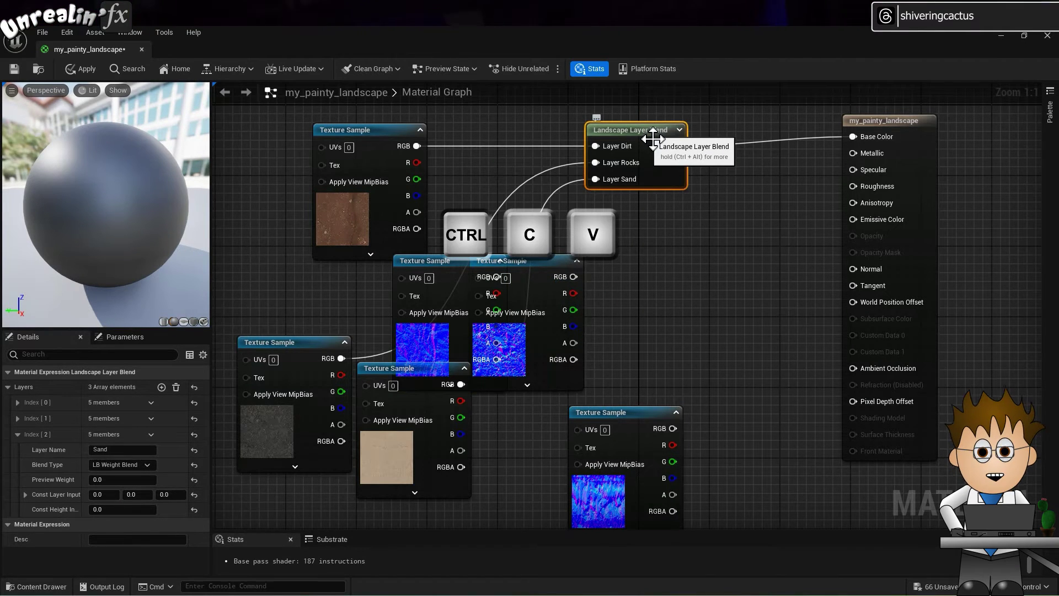
key(ctrl+v)
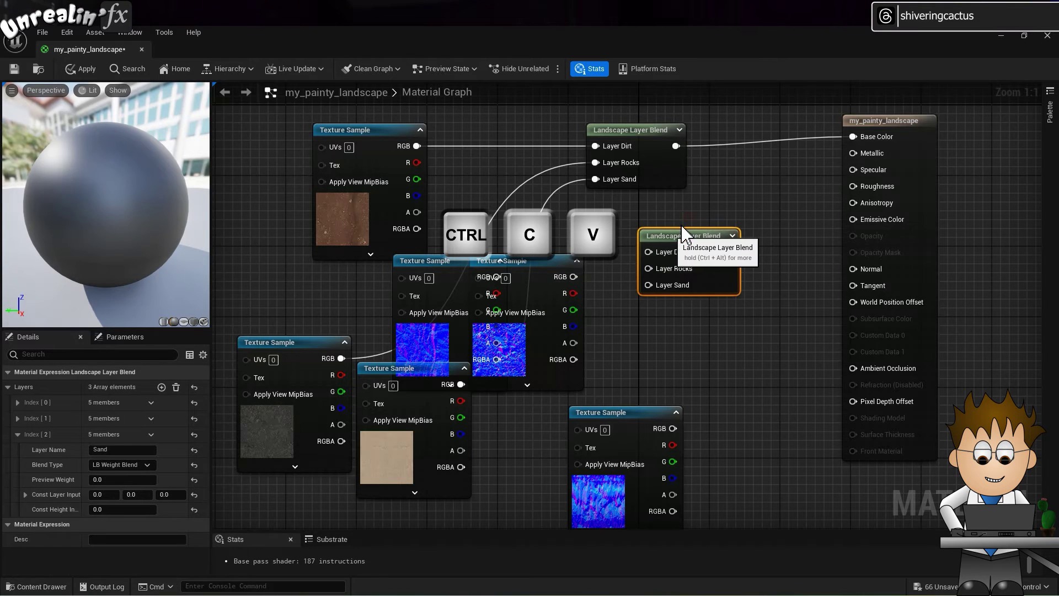
drag(684, 232, 668, 232)
drag(524, 262, 474, 406)
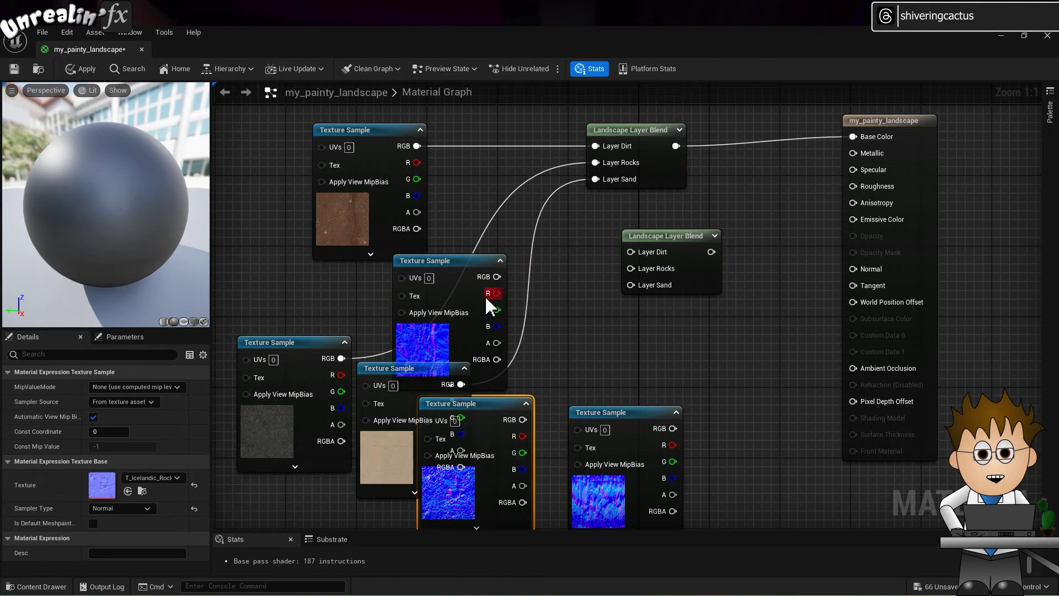
Connect the three normal maps' RGB outputs to the duplicate blend's Dirt, Rocks and Sand layers, and its output to Normal
drag(497, 276, 537, 277)
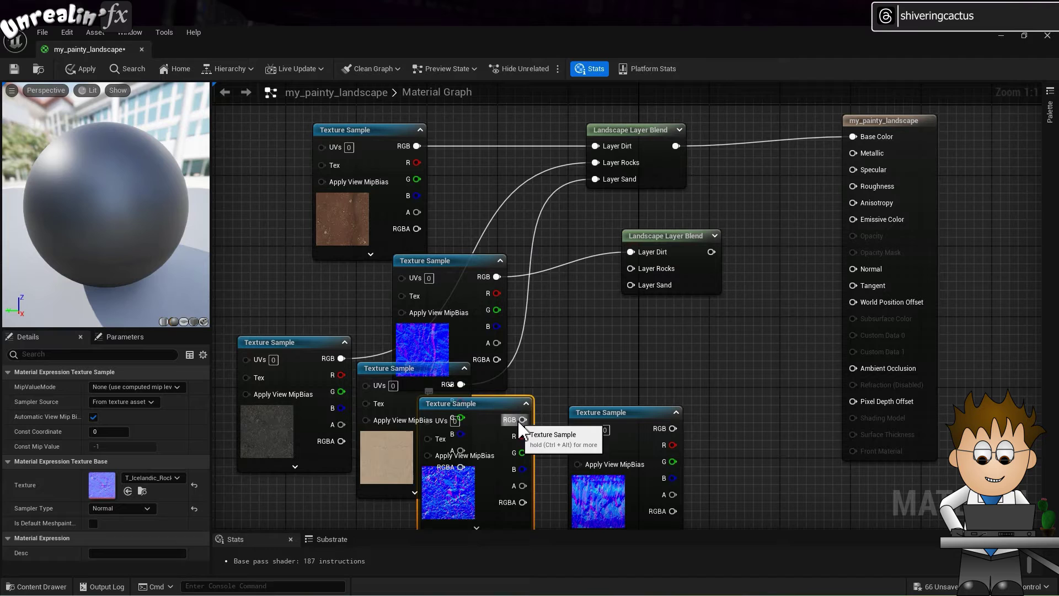
drag(523, 420, 630, 269)
drag(672, 429, 632, 287)
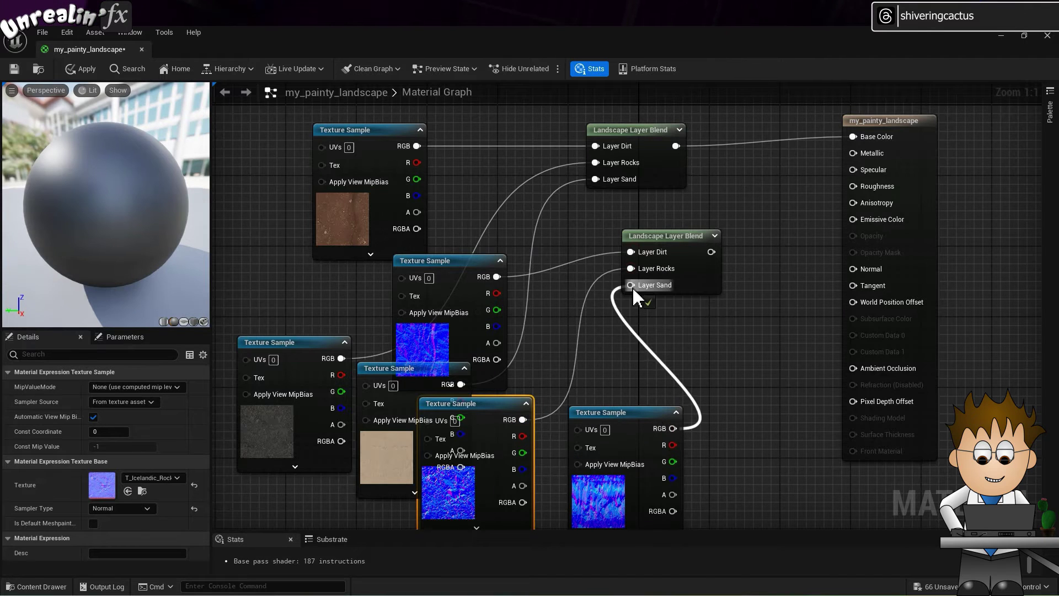
drag(712, 251, 790, 239)
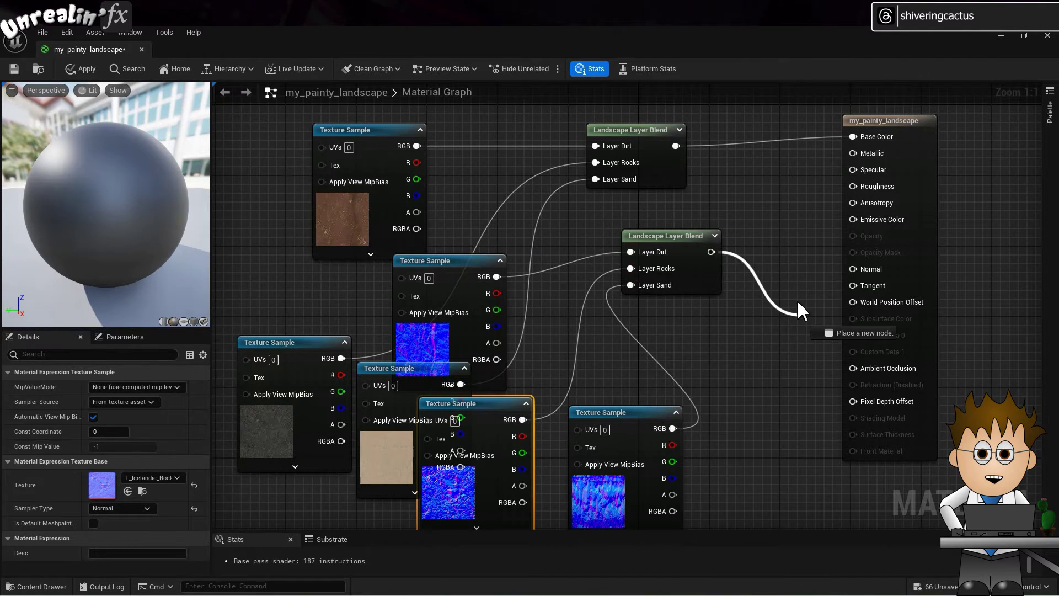
drag(842, 261, 849, 268)
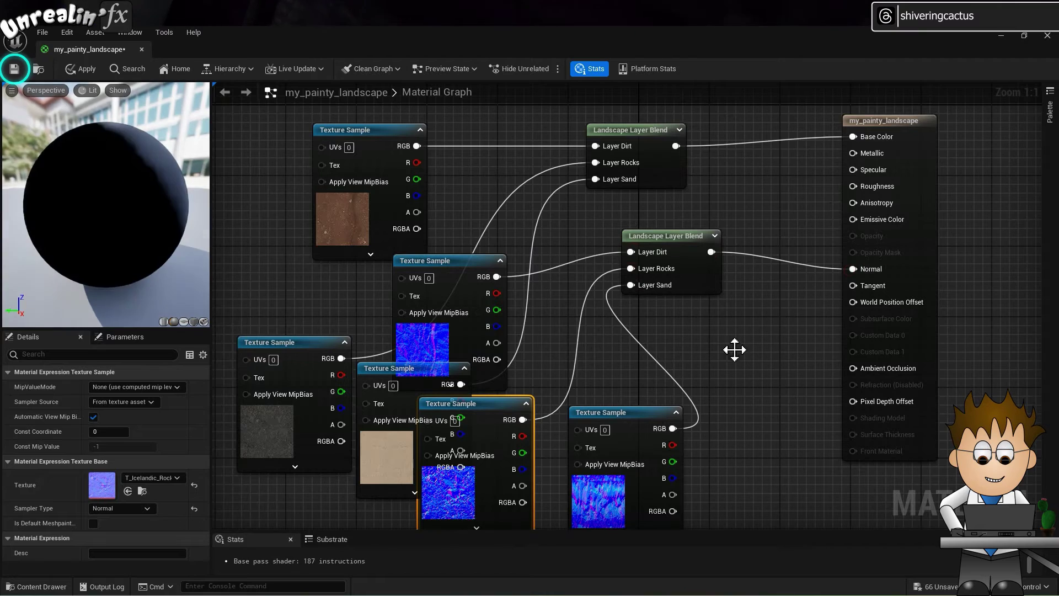
Save and close my_painty_landscape, and assign it from the Content folder as the Landscape actor's Landscape Material
click(14, 69)
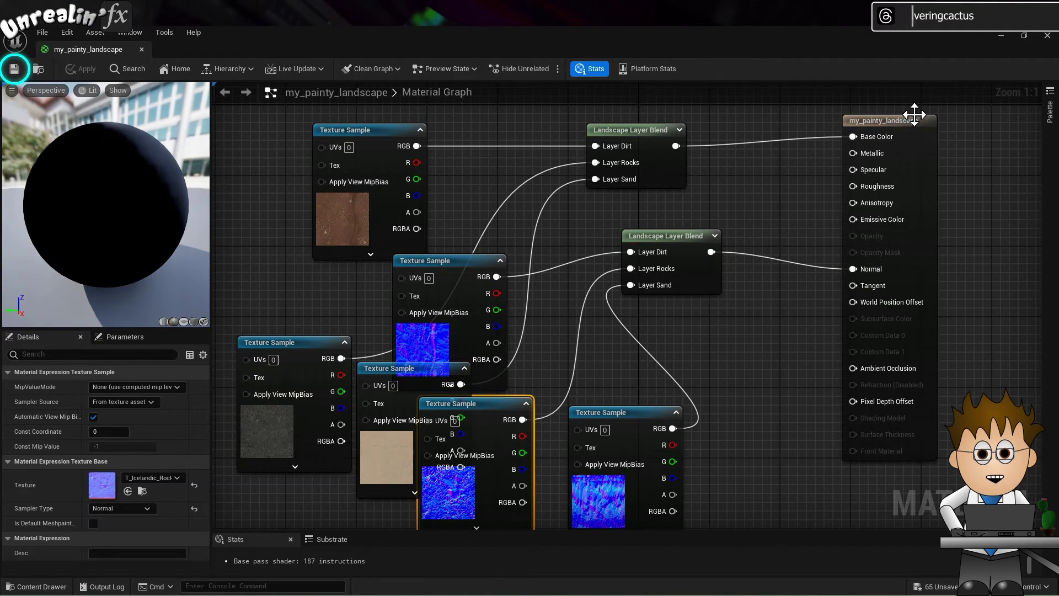
click(1047, 35)
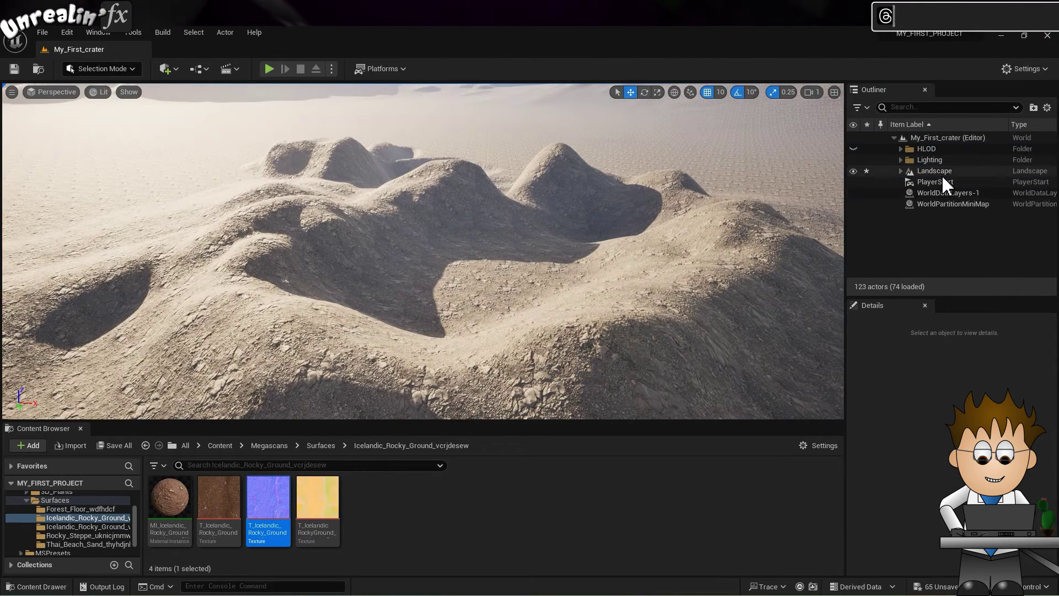
click(941, 173)
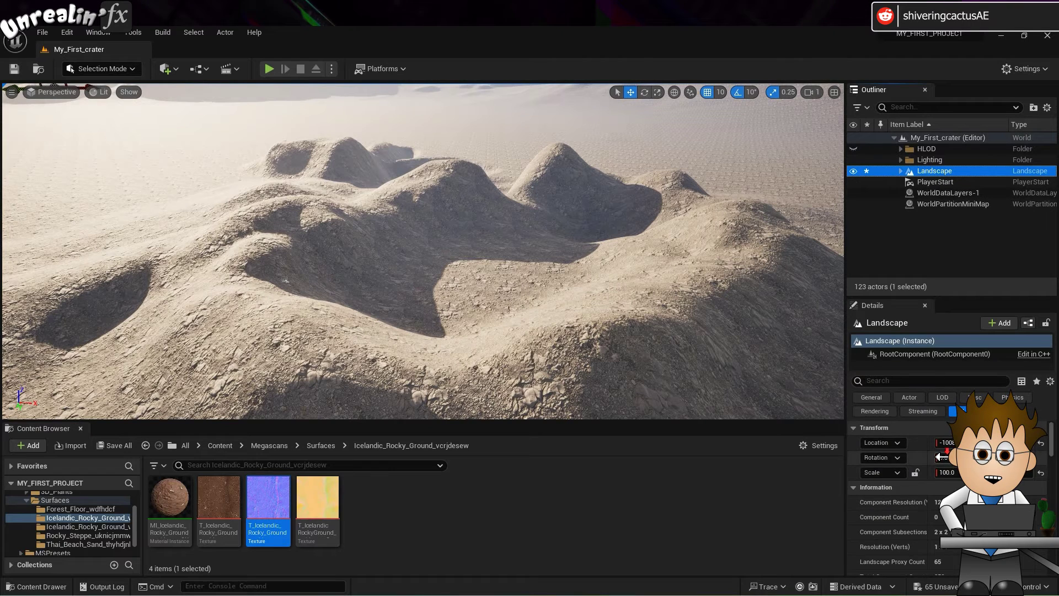
scroll(938, 464, down, 10)
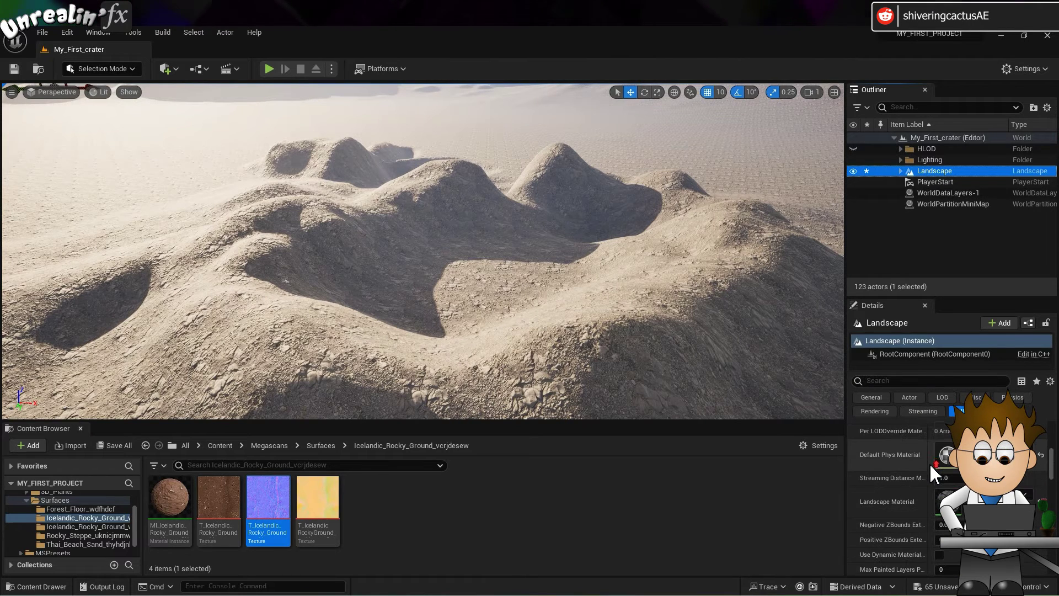
click(219, 445)
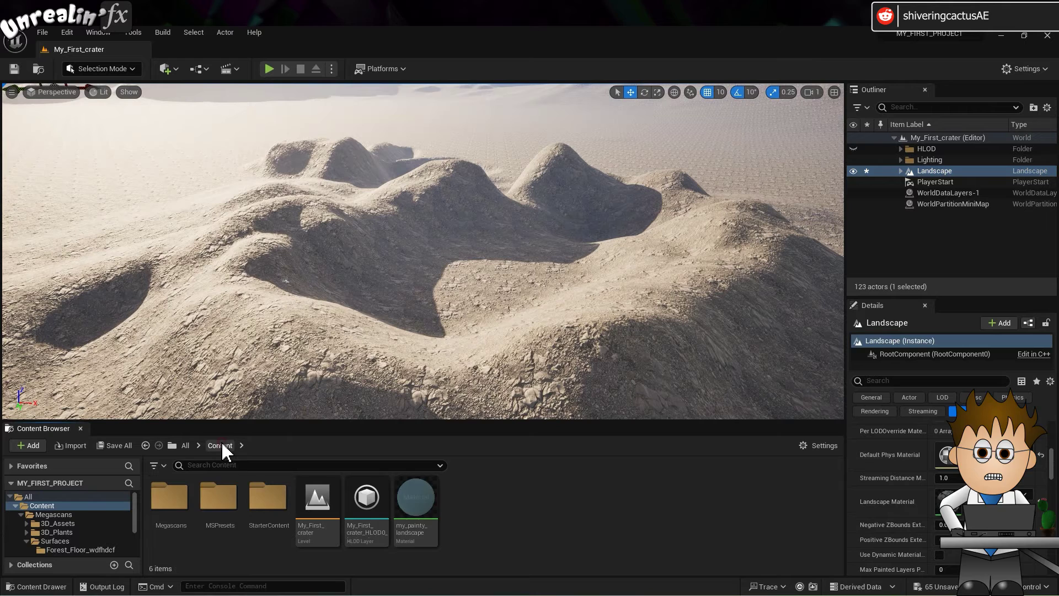
drag(430, 505, 950, 501)
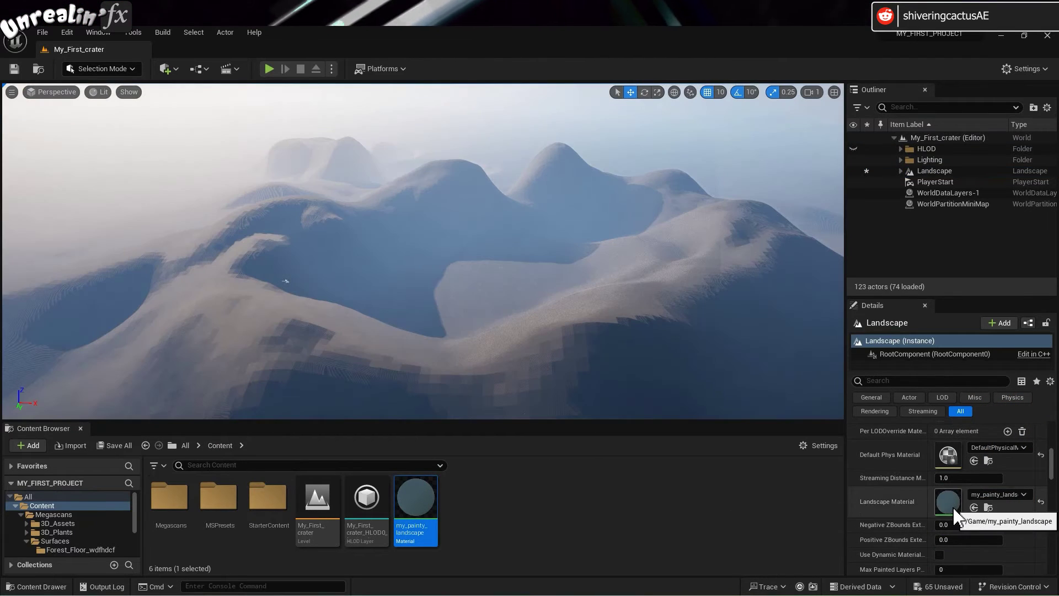
Switch the editor from Selection Mode to Landscape Mode and bring up its Paint tools
click(131, 68)
click(133, 101)
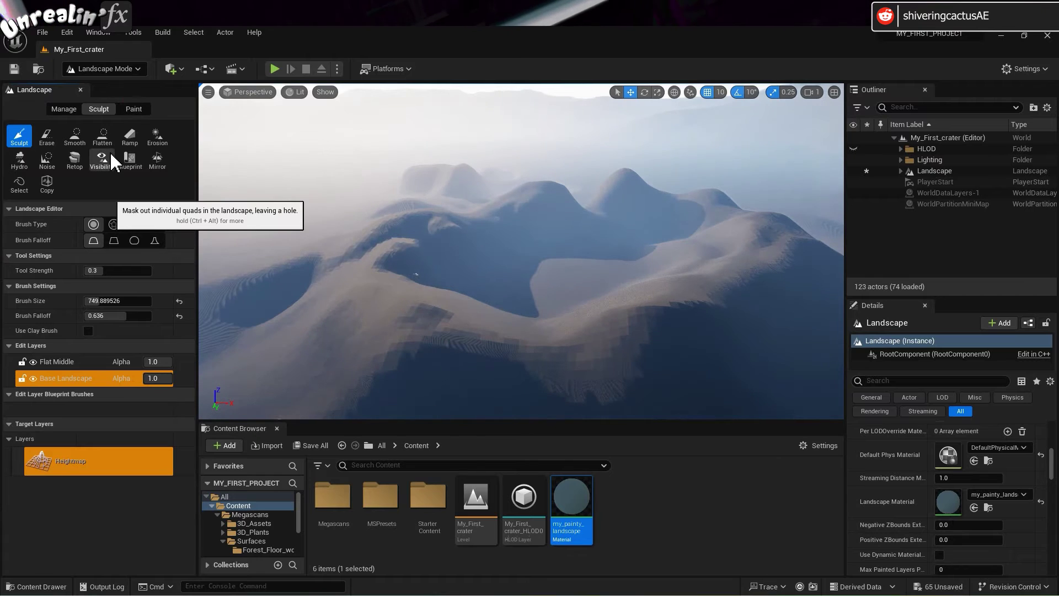
click(134, 109)
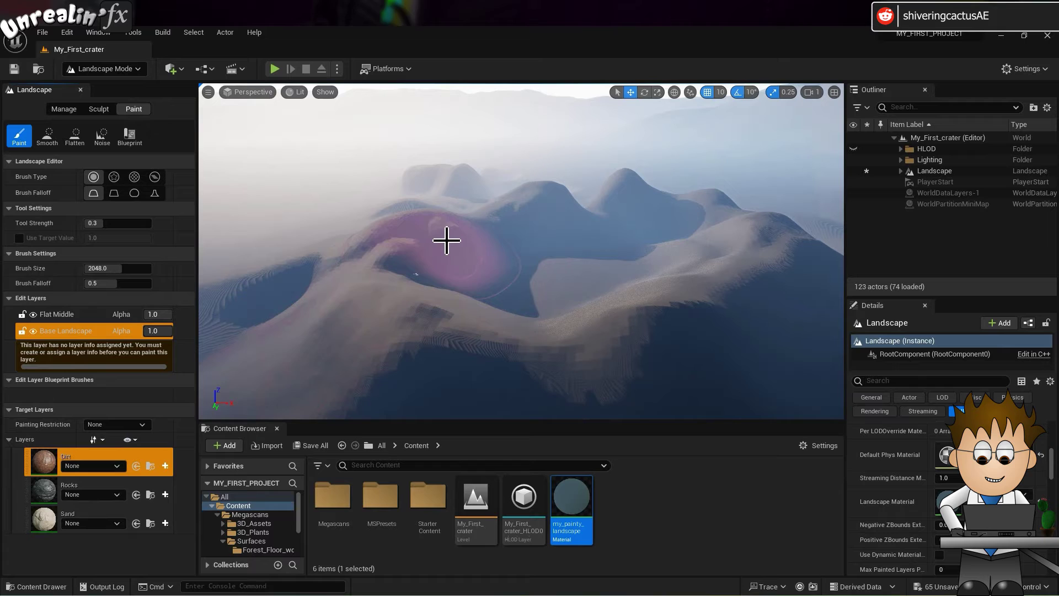
Try to paint the Rocks target layer onto the crater landscape
click(94, 495)
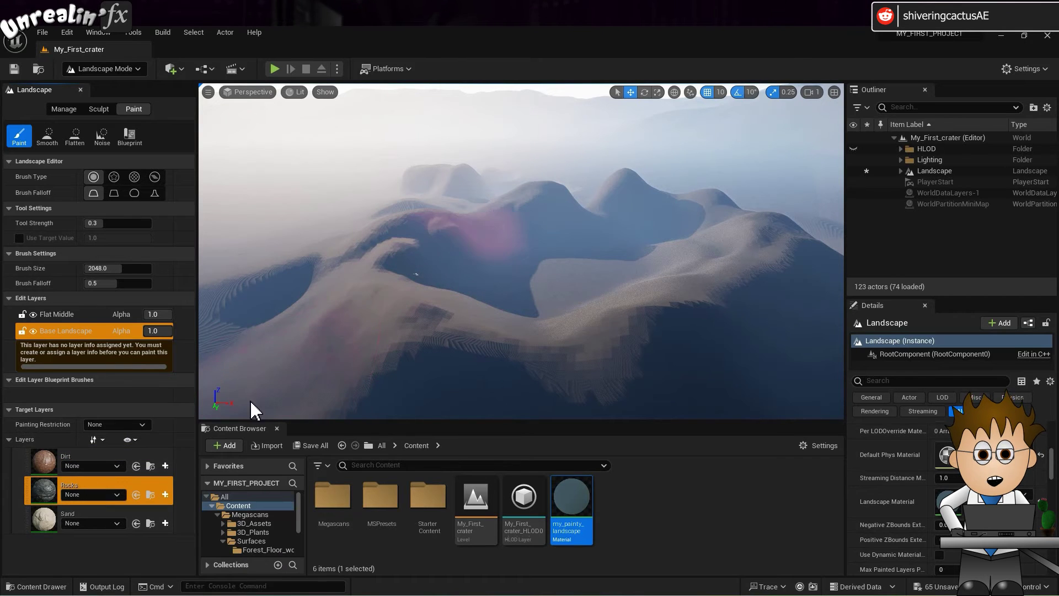
click(469, 234)
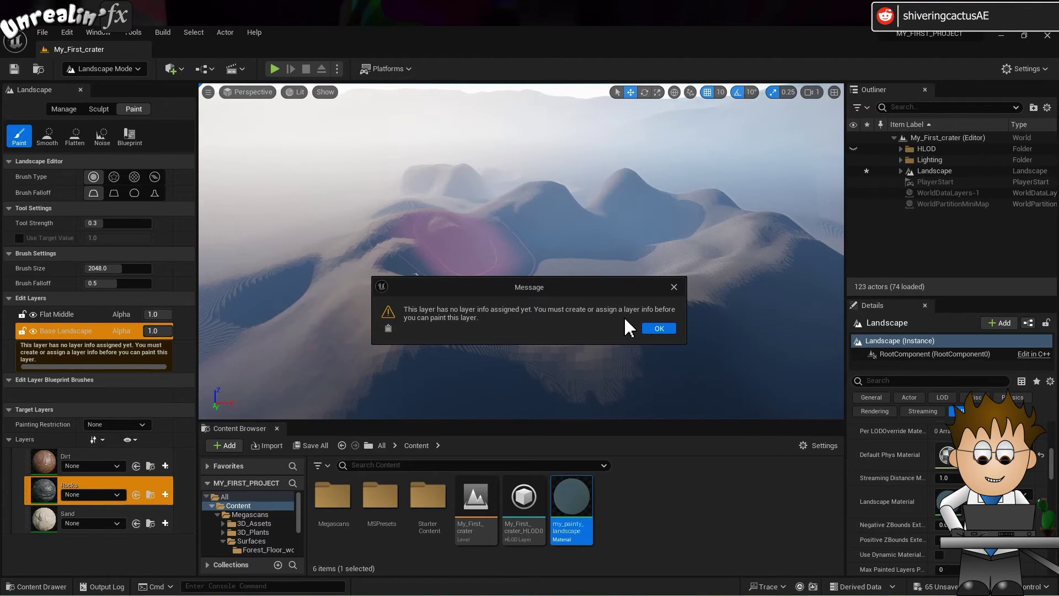
click(671, 331)
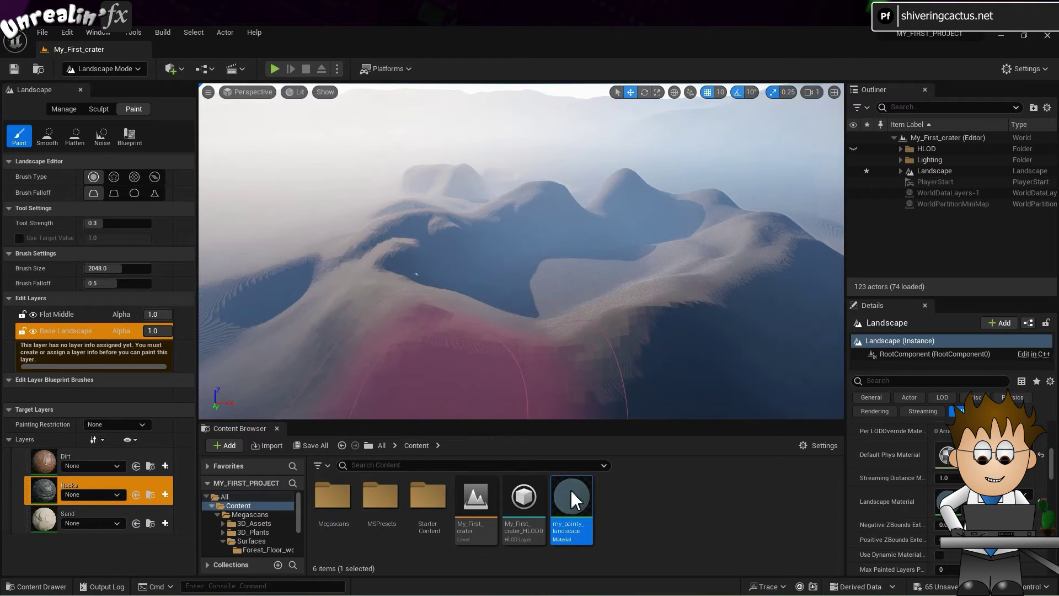
Create Weight-Blended Layer (normal) info objects for the Dirt, Rocks and Sand target layers, saved in My_First_crater_sharedassets
click(165, 466)
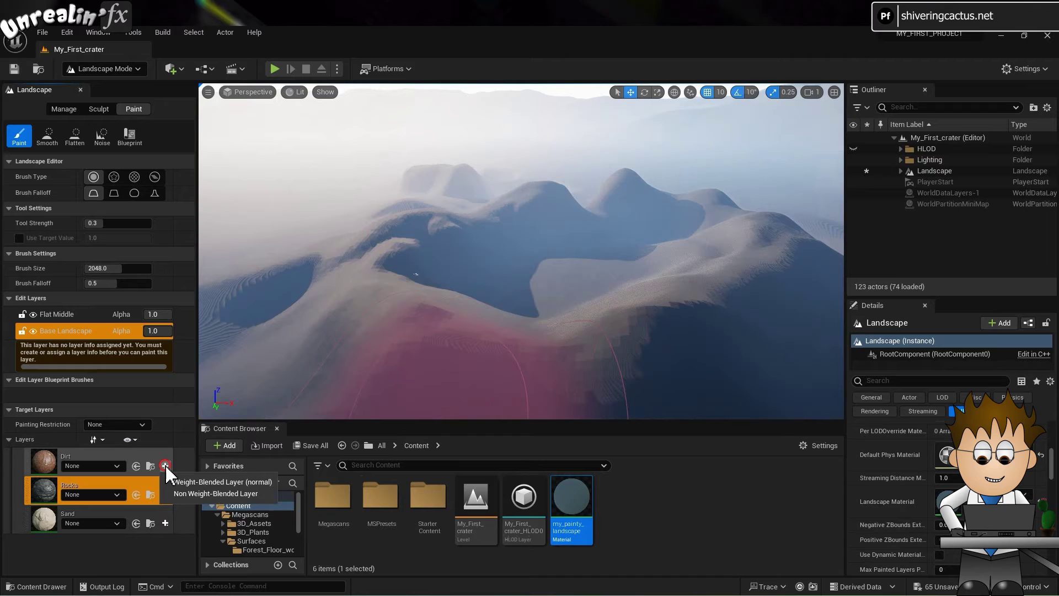
click(263, 483)
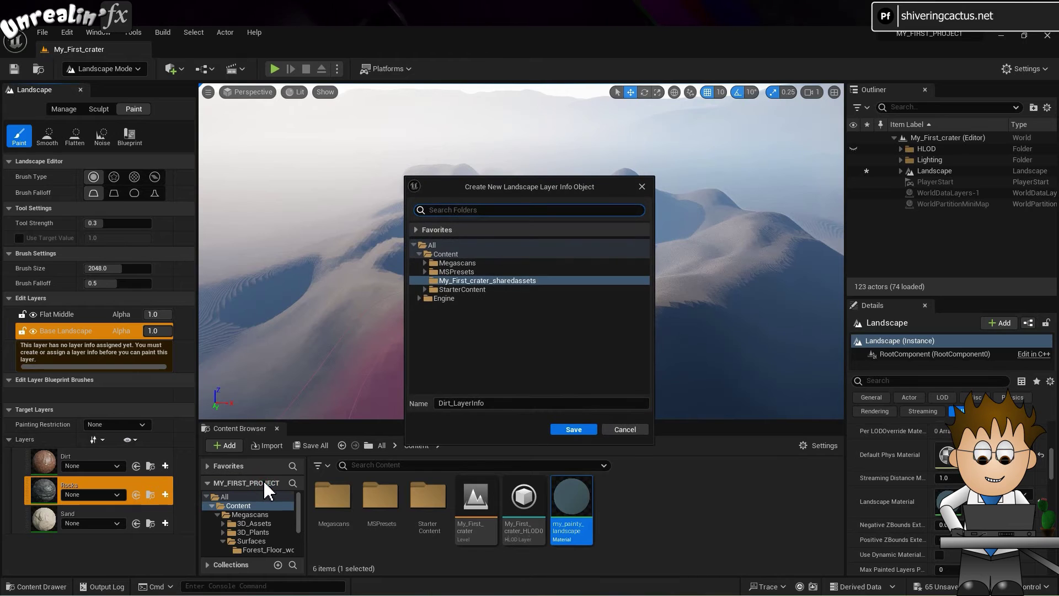
click(572, 427)
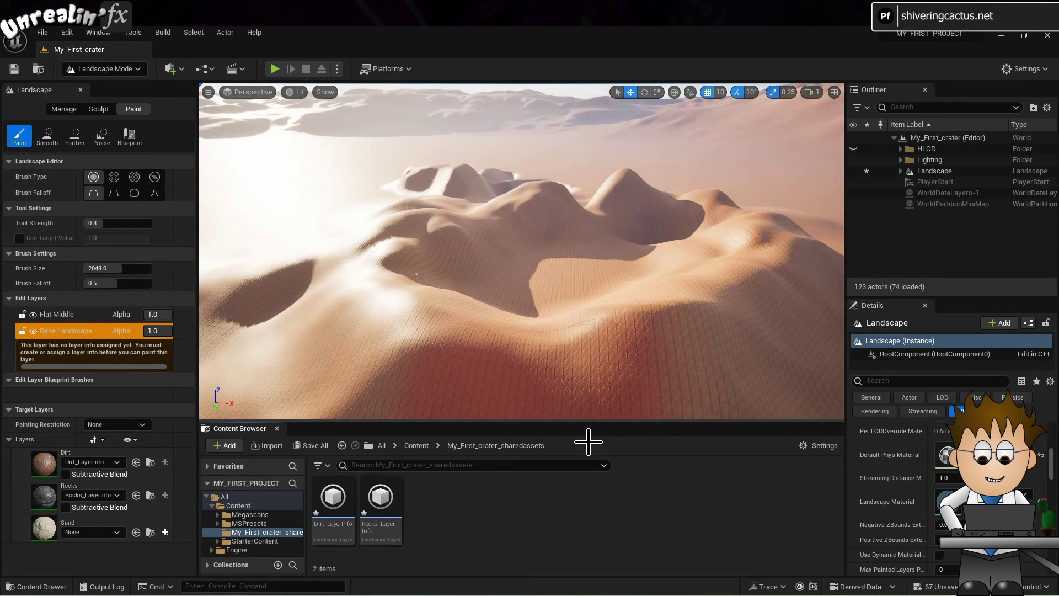
click(165, 532)
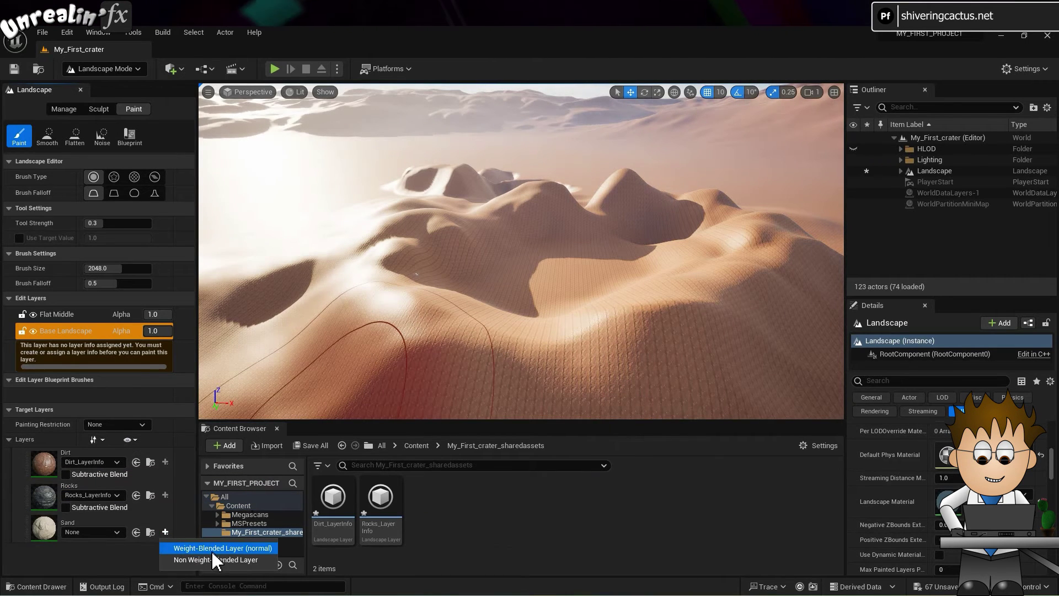
click(226, 548)
click(577, 434)
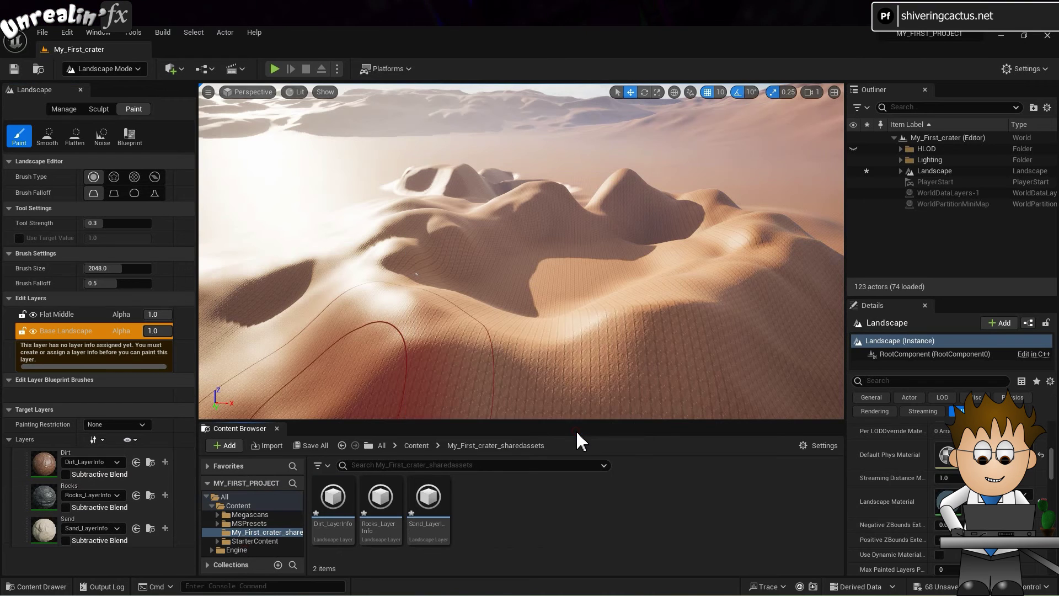
Paint the Rocks layer across the foreground slopes, and the Sand layer around the small crater beside the main one
click(46, 465)
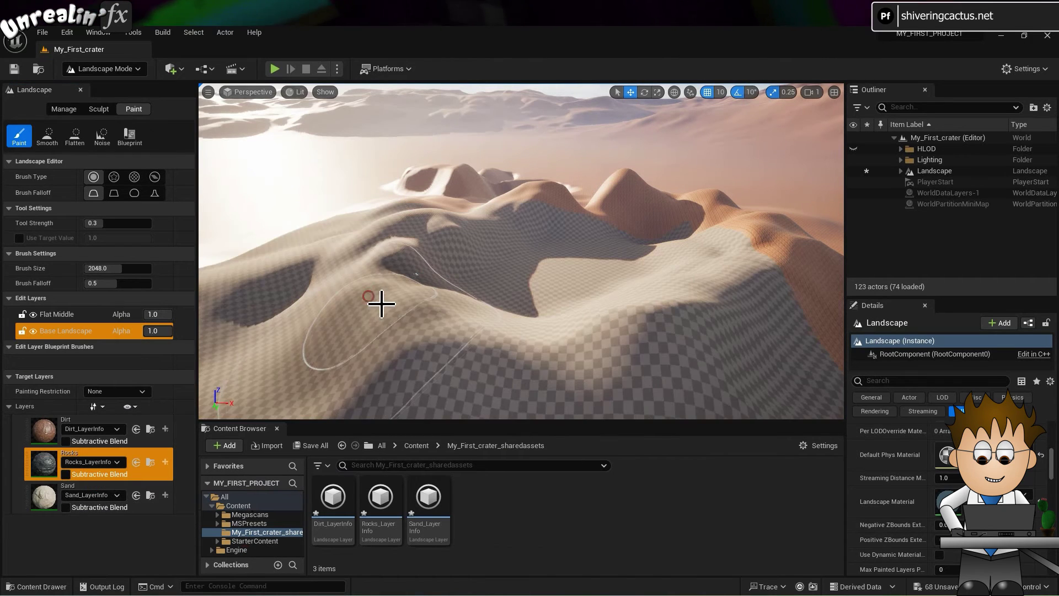
mouse_move(434, 319)
mouse_down()
mouse_move(518, 338)
mouse_move(703, 343)
mouse_move(804, 293)
mouse_move(489, 254)
mouse_move(226, 325)
mouse_up()
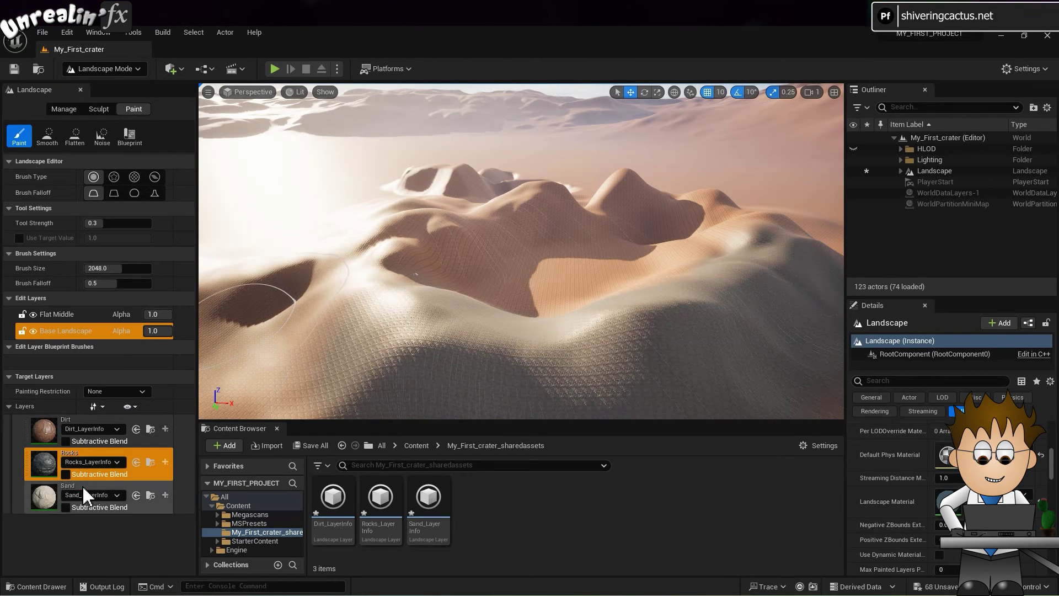
click(45, 496)
mouse_move(349, 296)
mouse_down()
mouse_move(386, 232)
mouse_move(359, 276)
mouse_move(259, 293)
mouse_up()
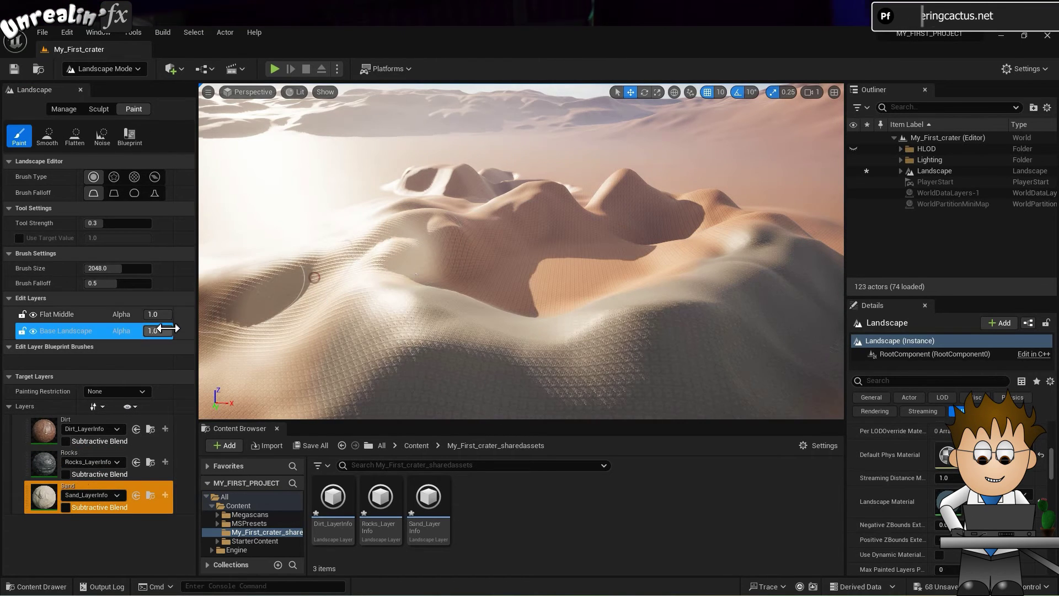
scroll(489, 362, up, 4)
scroll(406, 341, up, 2)
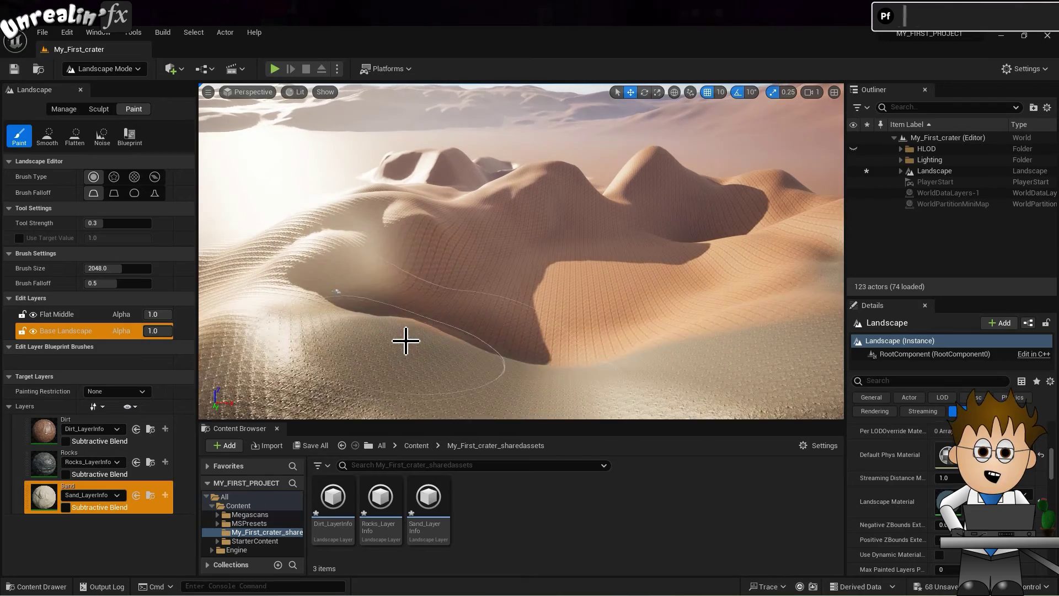
mouse_move(453, 364)
right_down()
mouse_move(610, 268)
mouse_move(789, 315)
mouse_move(767, 248)
right_up()
Reopen the my_painty_landscape material from the Content folder to edit its node graph
click(382, 446)
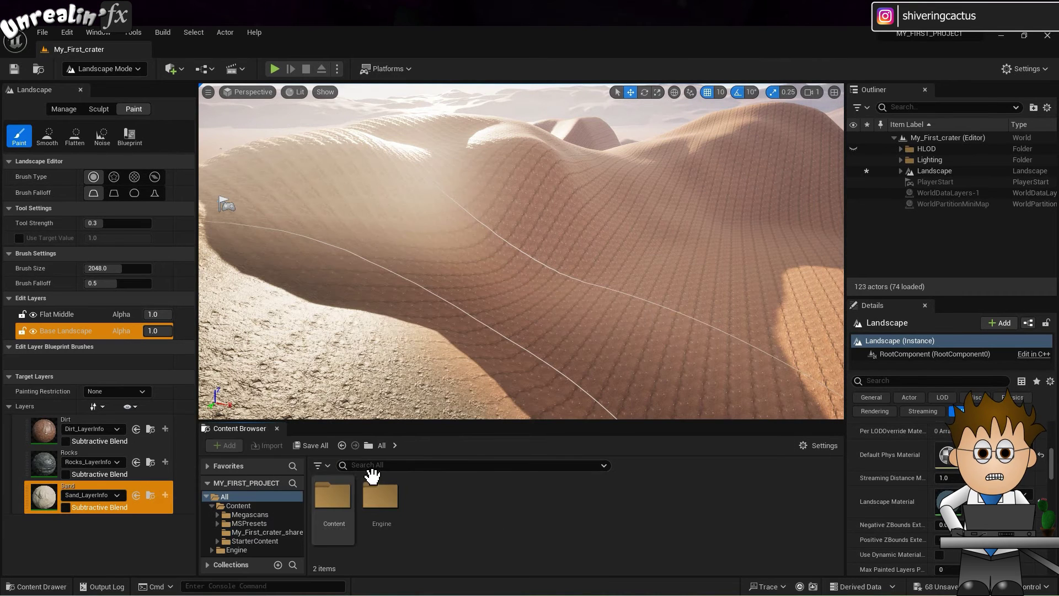
double_click(342, 503)
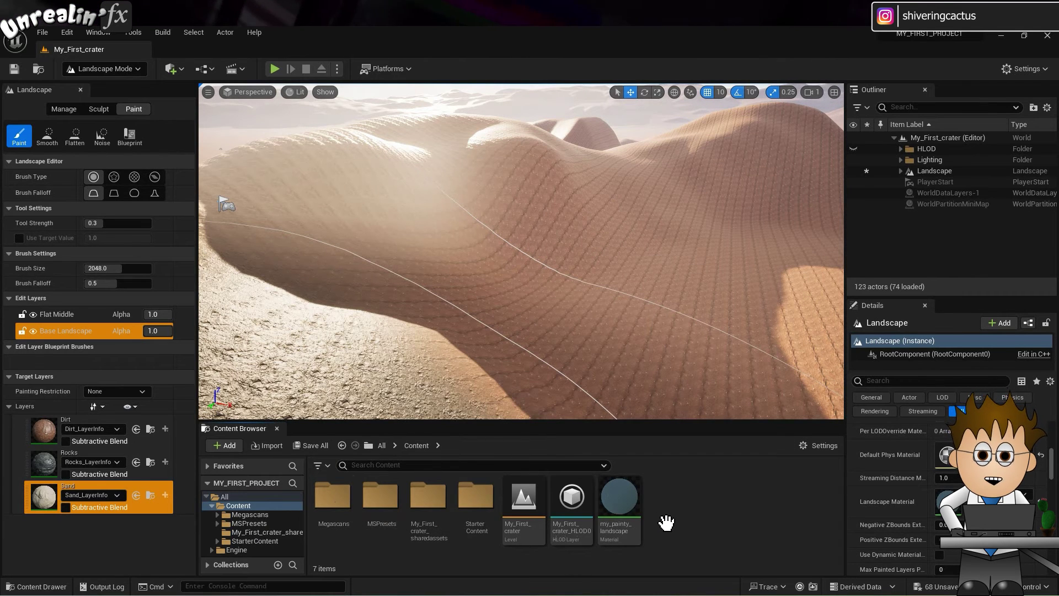
double_click(619, 498)
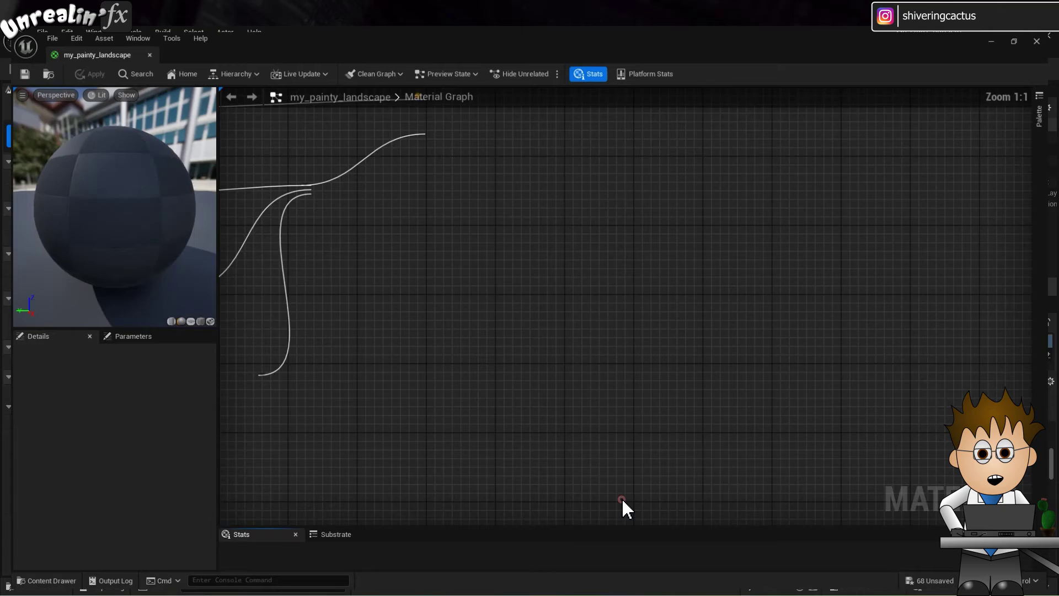
scroll(513, 276, down, 3)
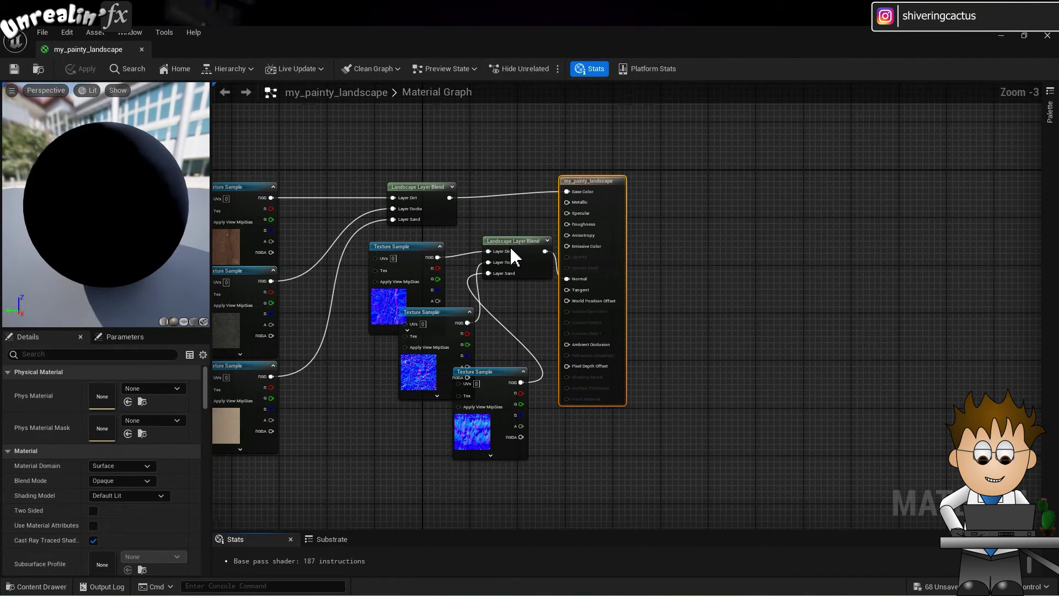
Add a LandscapeLayerCoords node to the graph and place it ahead of the base color Texture Samples
right_click(320, 160)
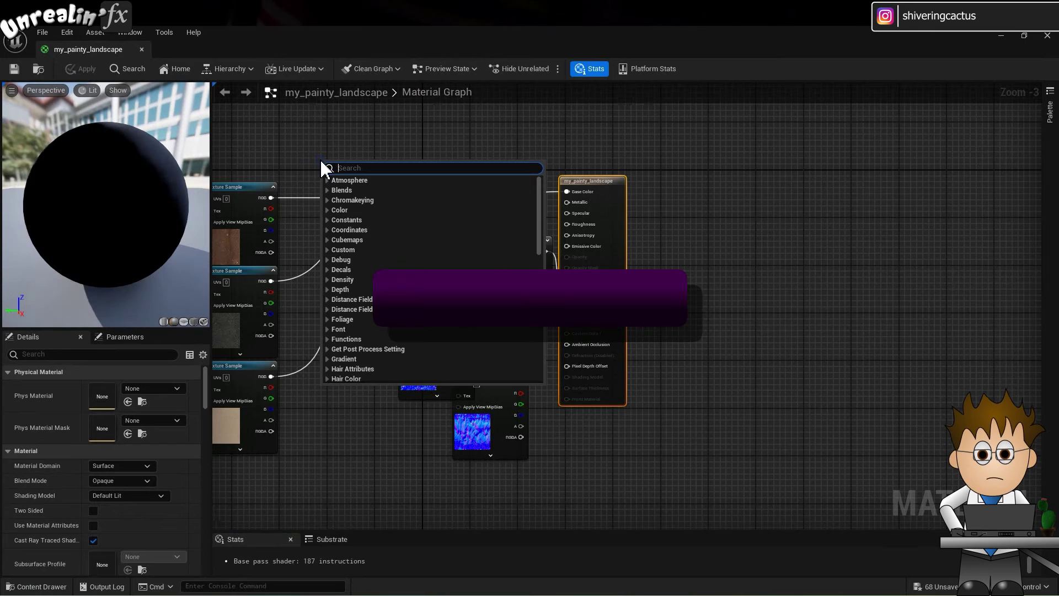
text(land)
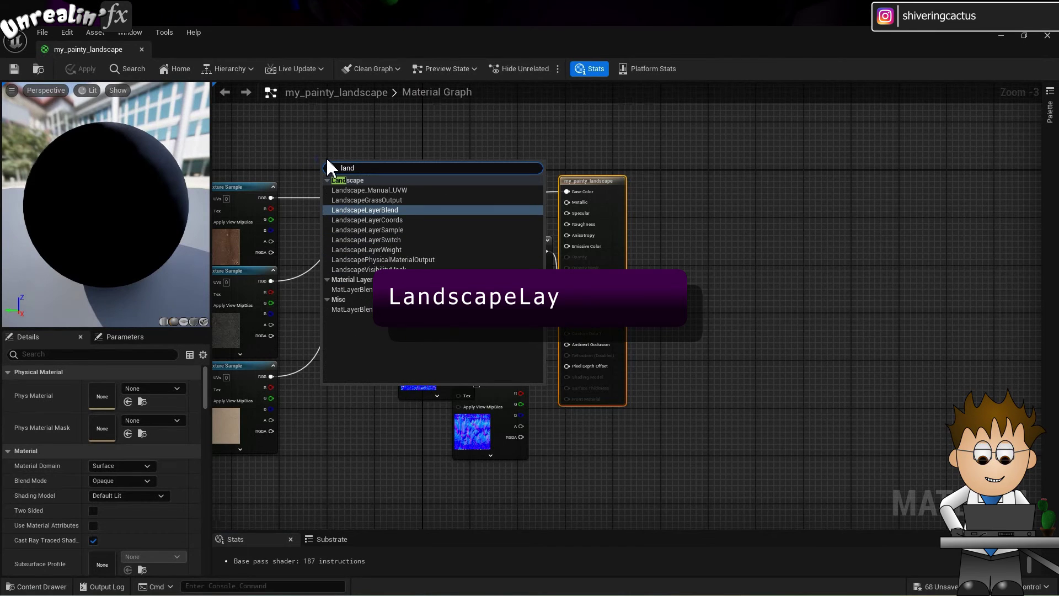
click(389, 221)
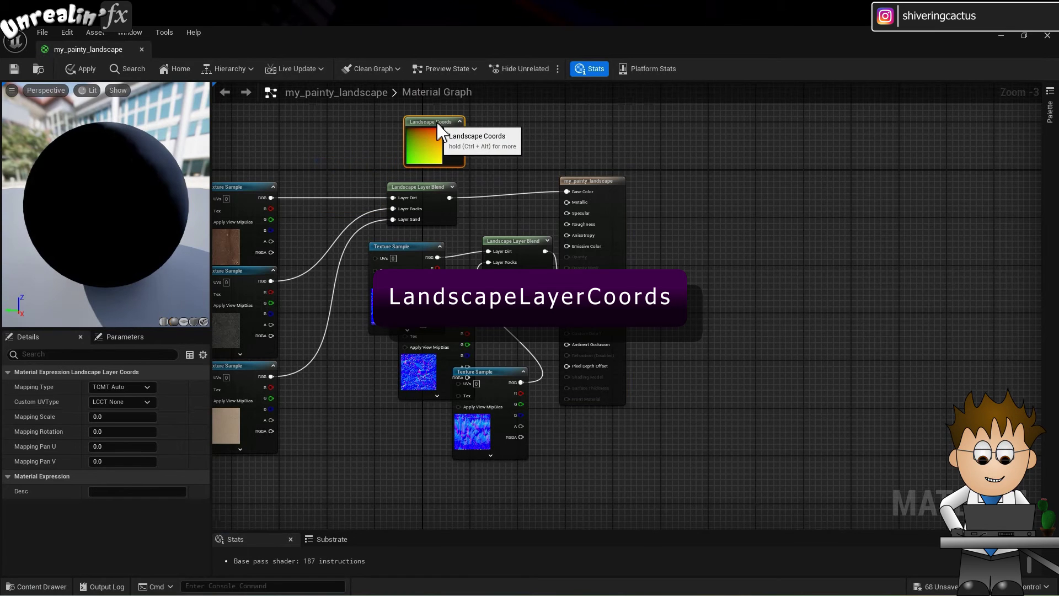
drag(438, 126, 352, 126)
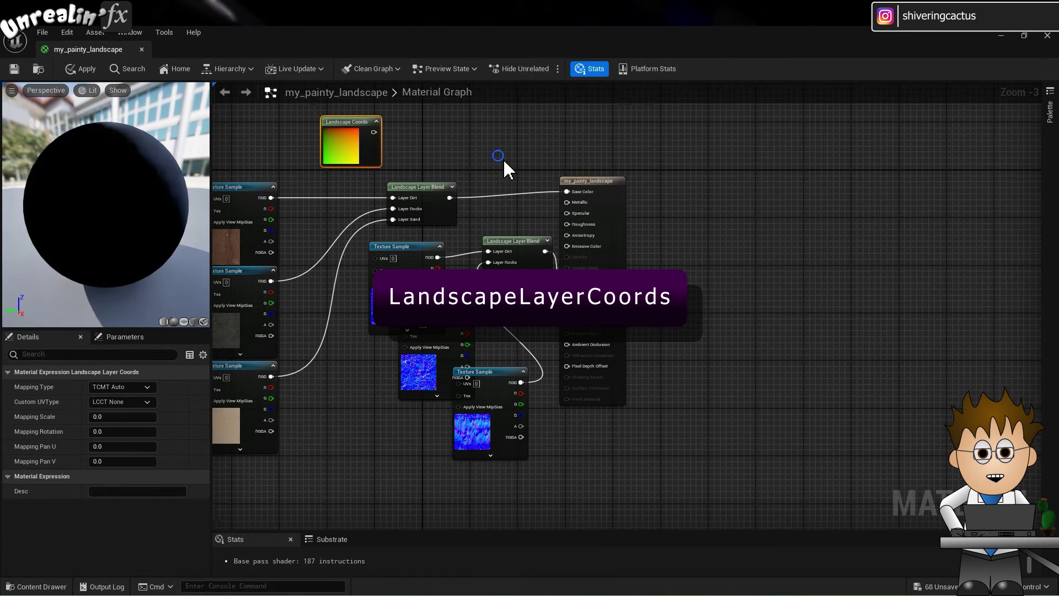
right_drag(504, 157, 764, 149)
drag(634, 115, 303, 212)
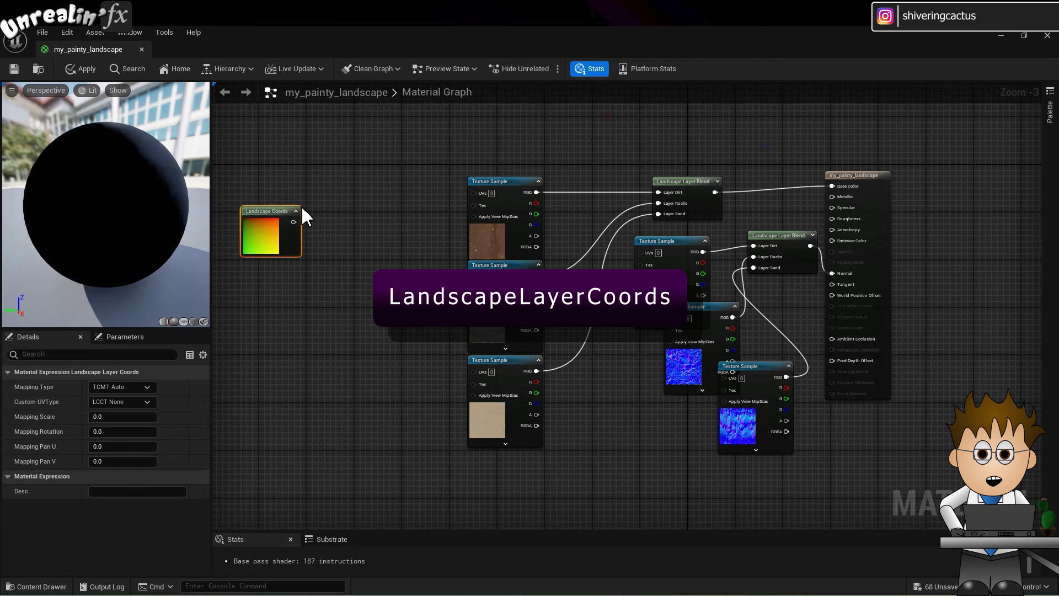
Connect the Landscape Coords output to the UVs inputs of the three base color Texture Samples
drag(389, 181, 398, 187)
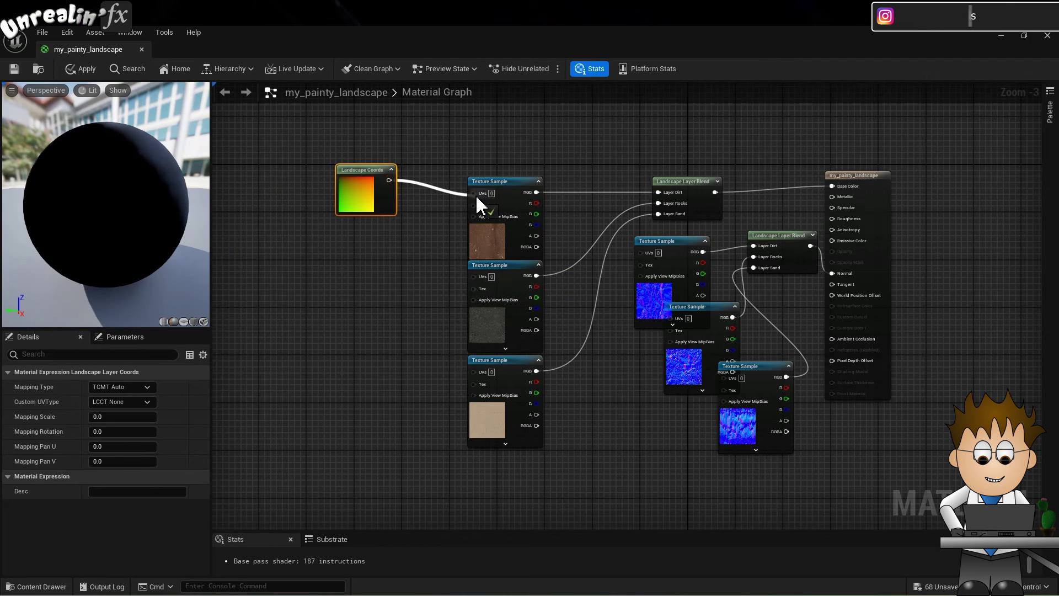
drag(478, 205, 477, 203)
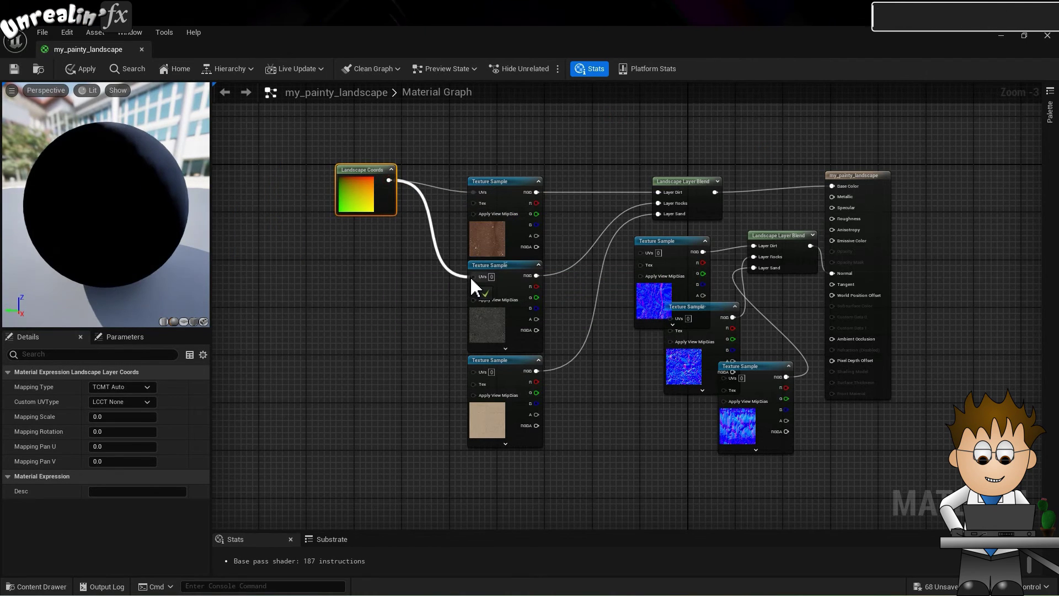
drag(474, 287, 474, 277)
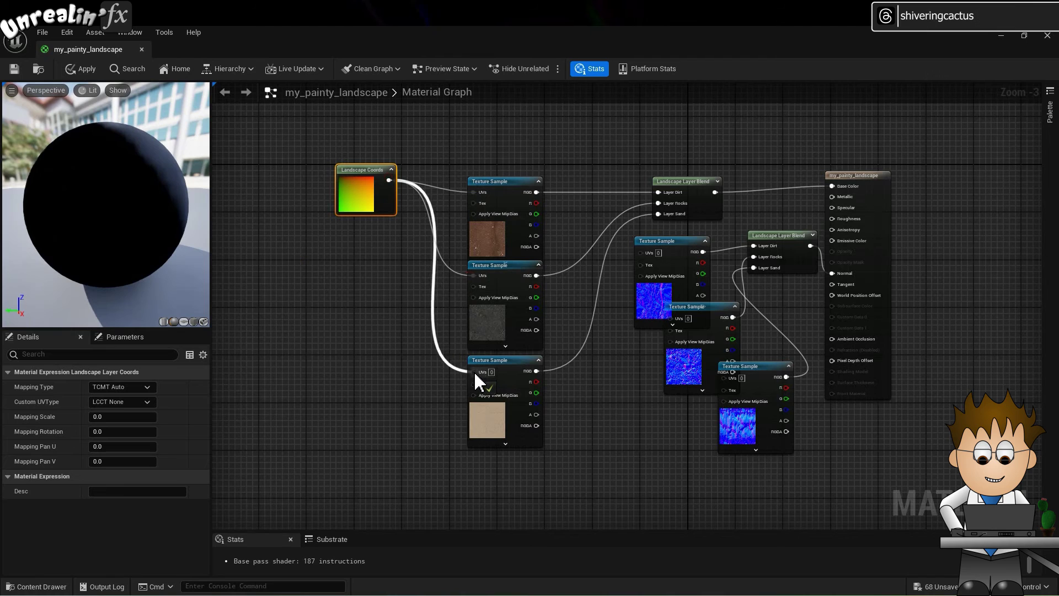
drag(478, 380, 474, 372)
Connect the Landscape Coords output to the UVs of the three normal map Texture Samples, spacing the overlapping nodes apart
drag(390, 180, 641, 253)
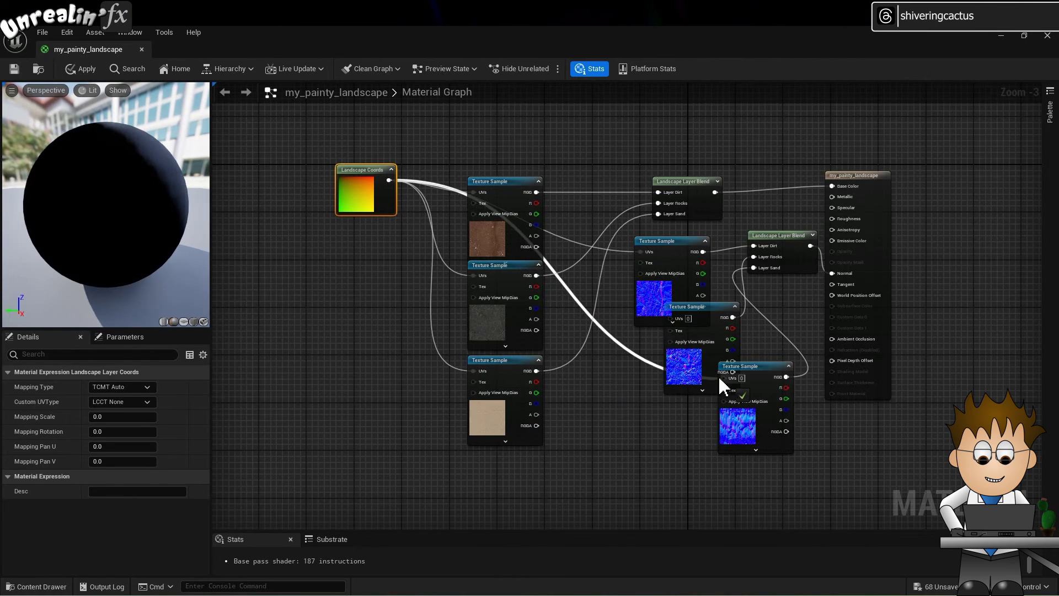
drag(732, 386, 750, 420)
drag(689, 307, 680, 337)
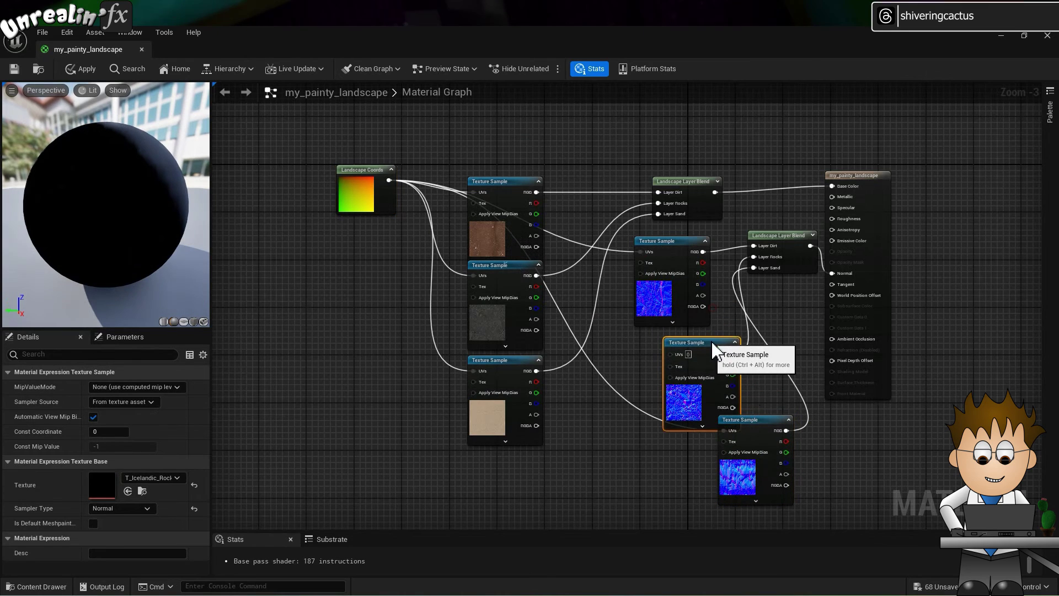
drag(390, 180, 533, 291)
drag(667, 359, 665, 355)
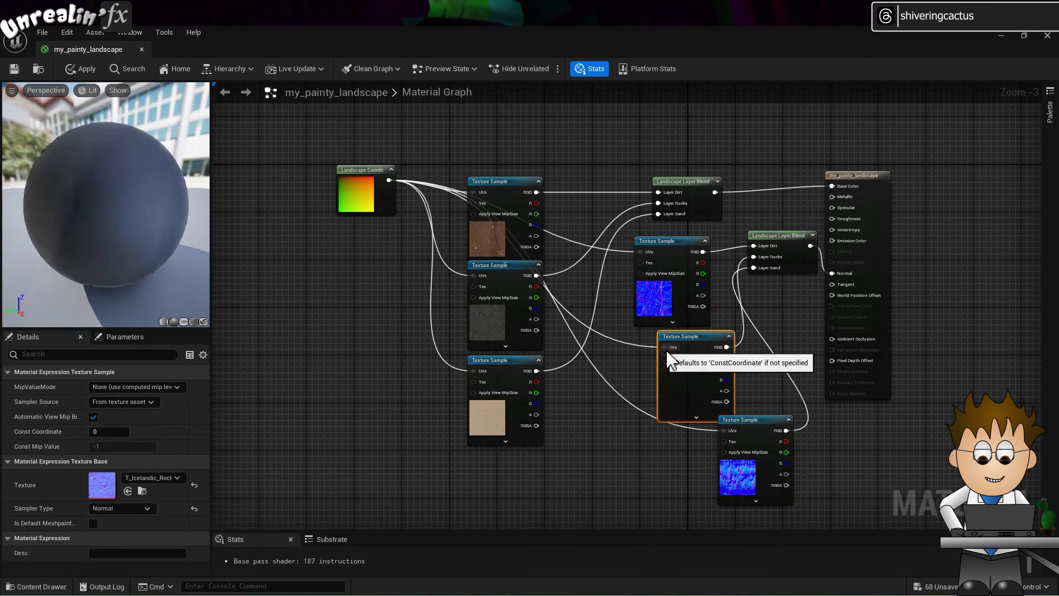
Set the Landscape Coords node's Mapping Scale to 10.0, and save and close the material
click(369, 173)
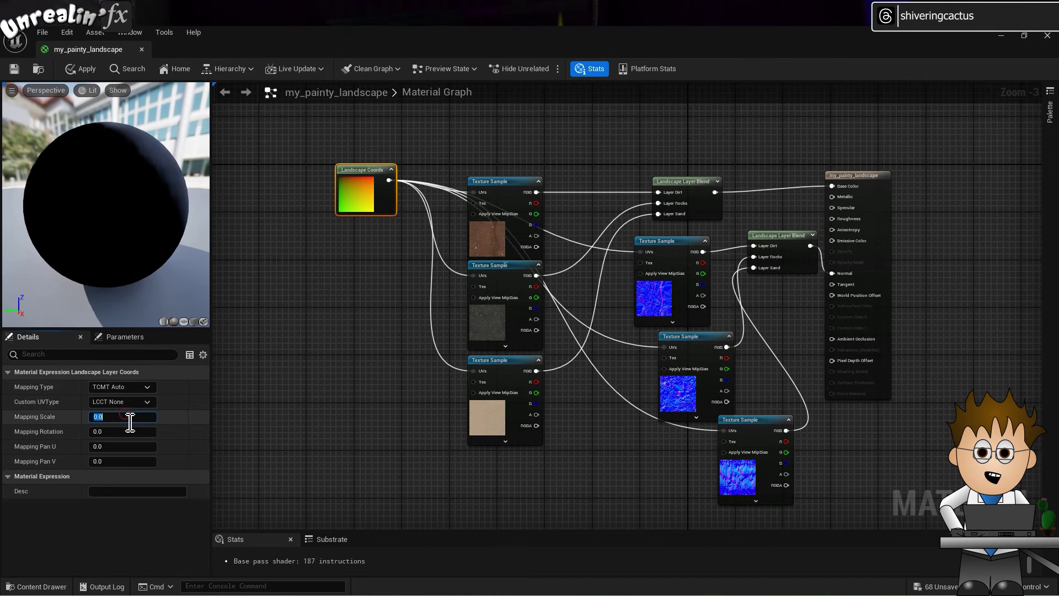
key(Return)
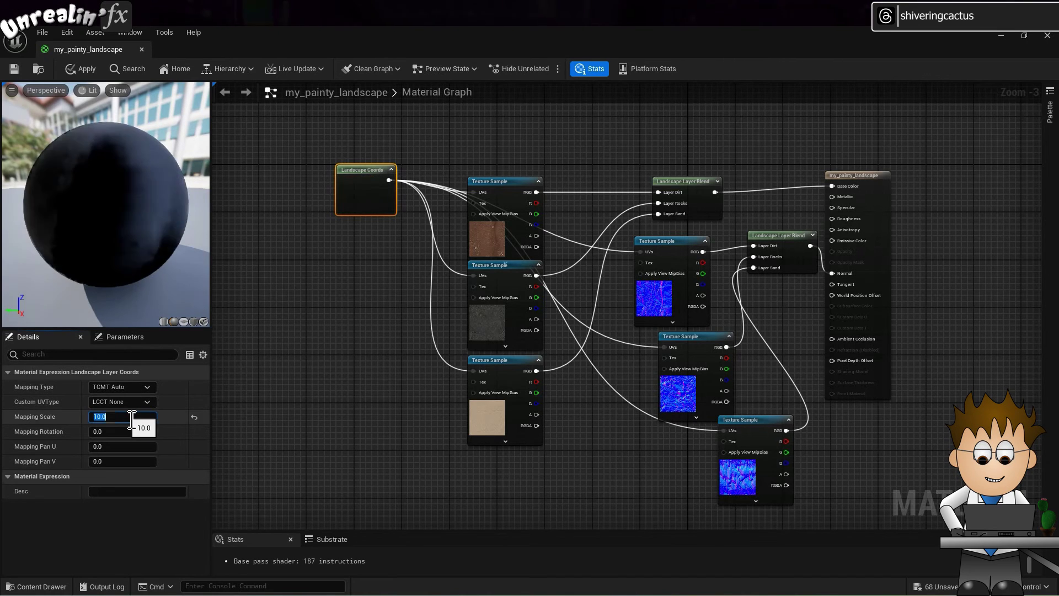
click(14, 69)
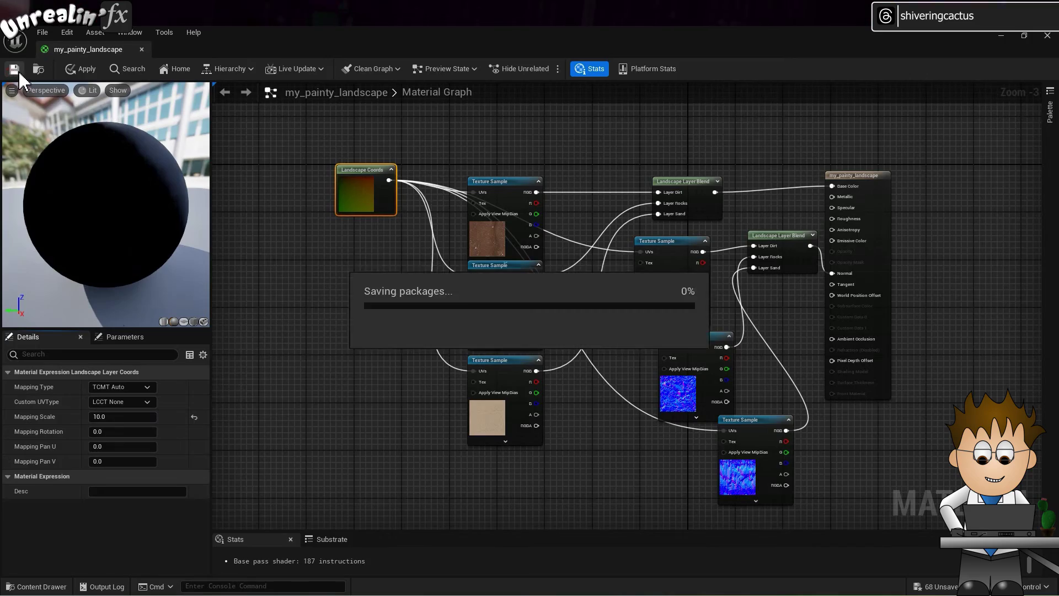
click(1046, 35)
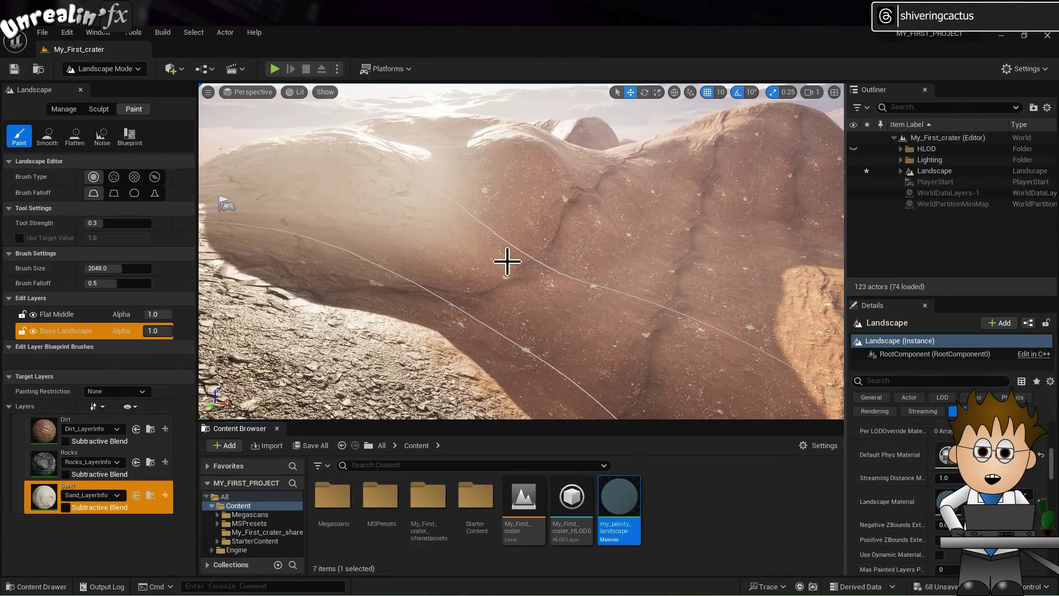
Set the brush size to about 1053 and falloff to about 0.204, and paint Sand and Rocks over the crater slopes
scroll(432, 272, down, 5)
mouse_move(506, 274)
right_down()
mouse_move(494, 262)
mouse_move(585, 263)
right_up()
drag(121, 269, 106, 269)
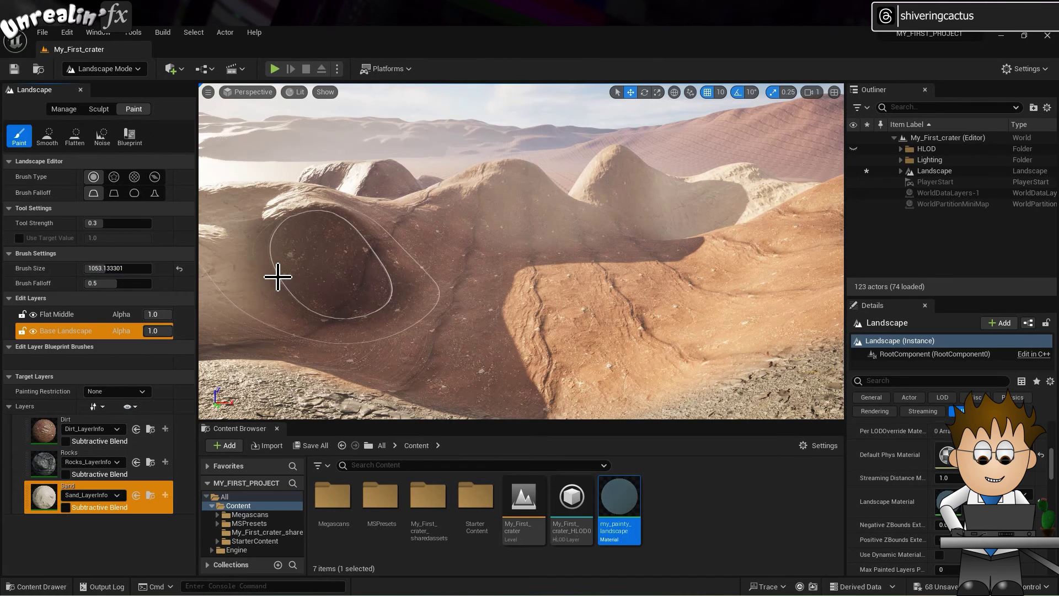
mouse_move(278, 277)
mouse_down()
mouse_move(369, 287)
mouse_move(513, 232)
mouse_move(747, 203)
mouse_move(403, 259)
mouse_move(383, 224)
mouse_up()
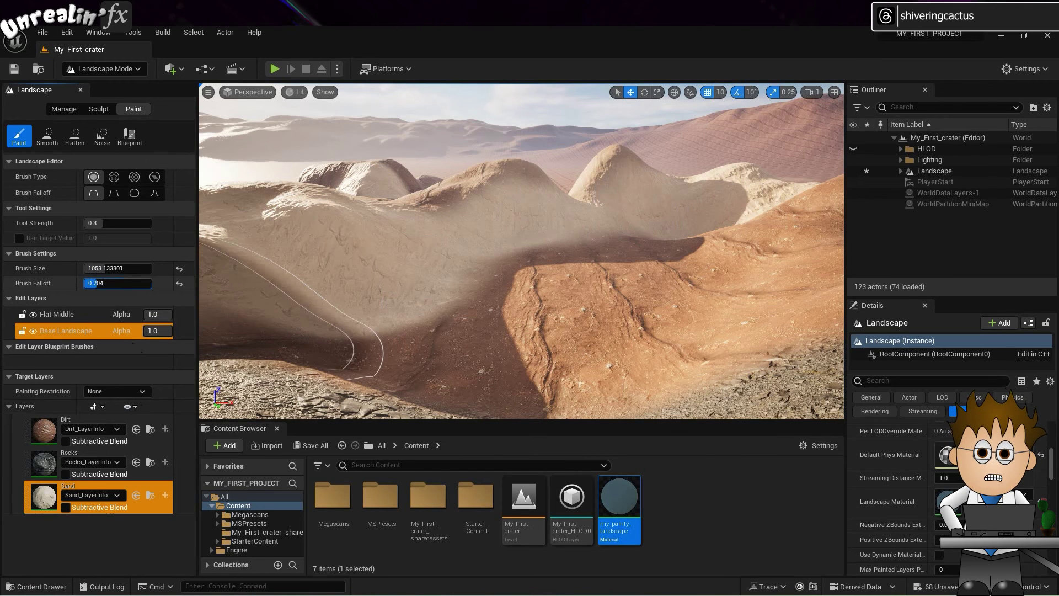
mouse_move(225, 308)
mouse_down()
mouse_move(369, 279)
mouse_move(468, 245)
mouse_up()
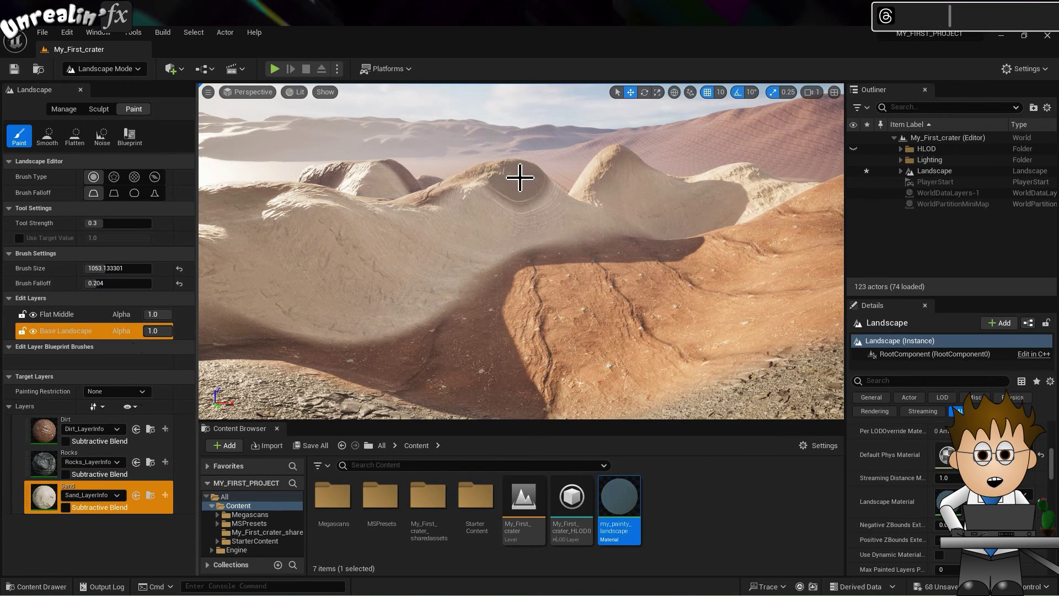
click(79, 456)
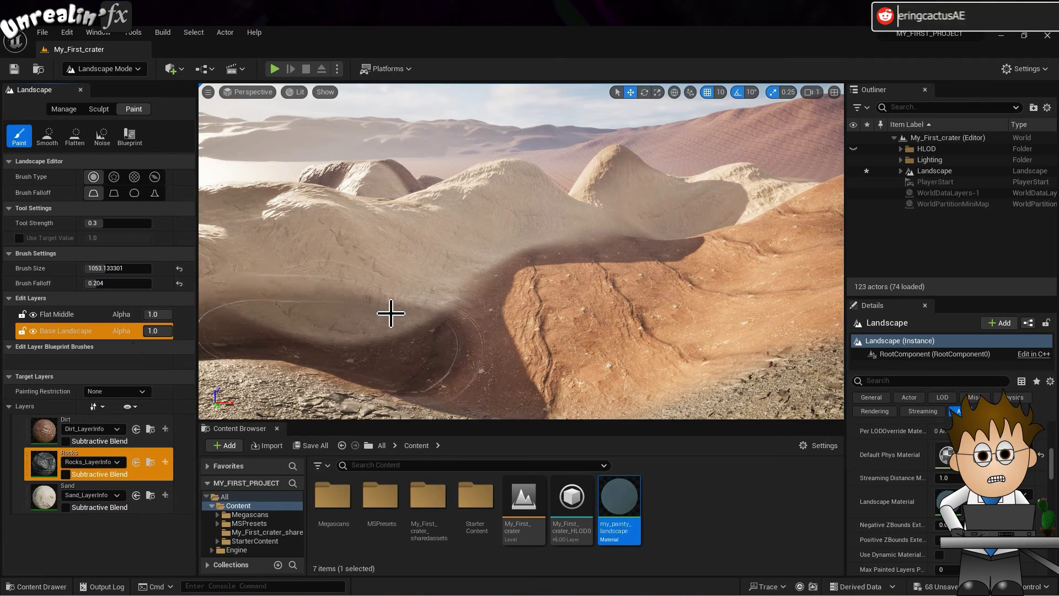
mouse_move(390, 307)
mouse_down()
mouse_move(366, 355)
mouse_move(508, 307)
mouse_move(517, 275)
mouse_move(603, 253)
mouse_move(525, 208)
mouse_up()
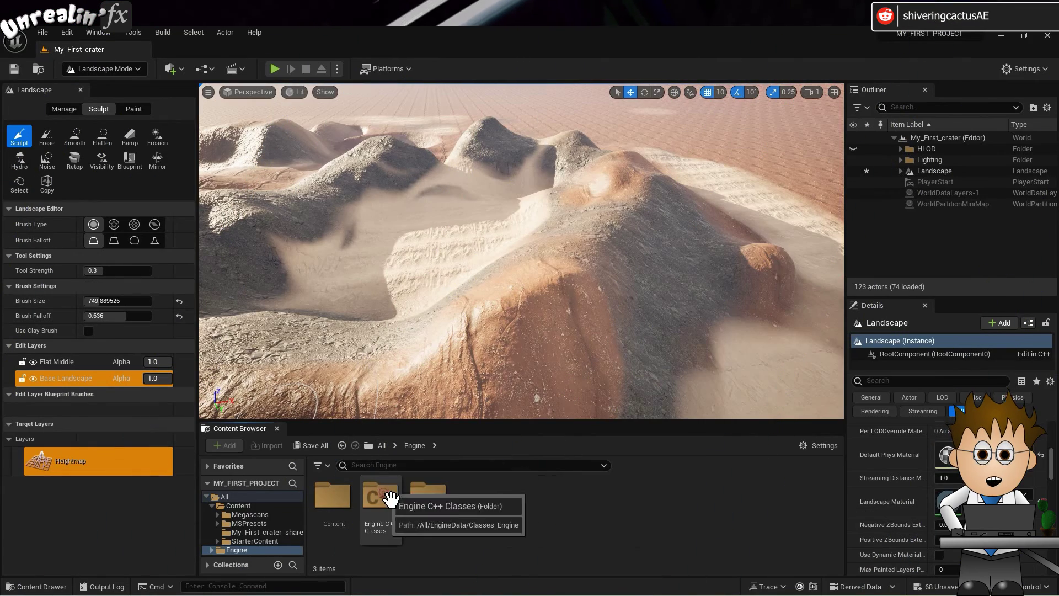
Search the Engine content for "water" and apply the M_Water material to the Cube's Element 0 slot
click(409, 469)
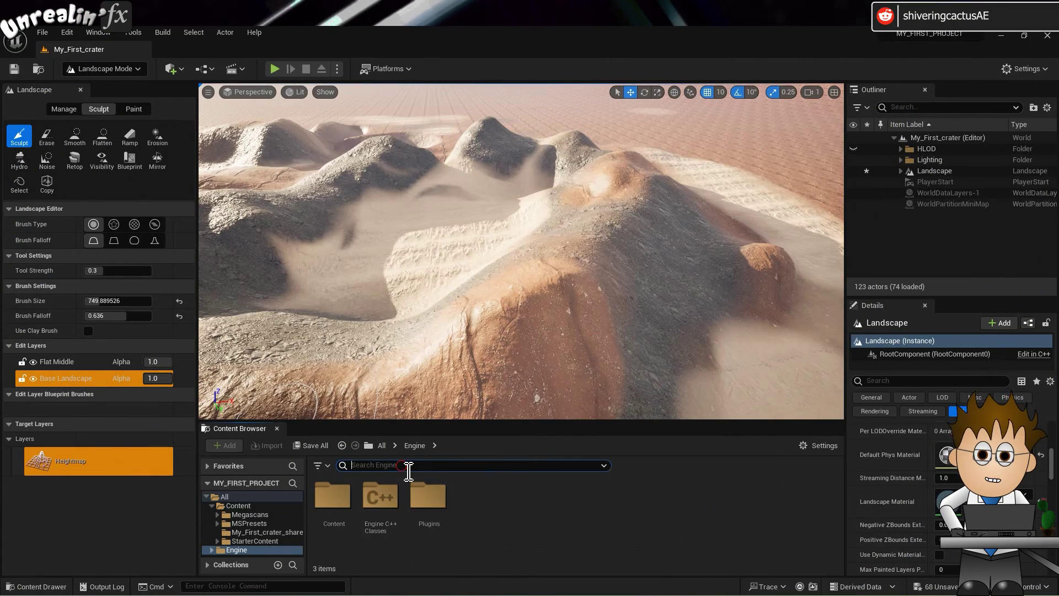
text(water)
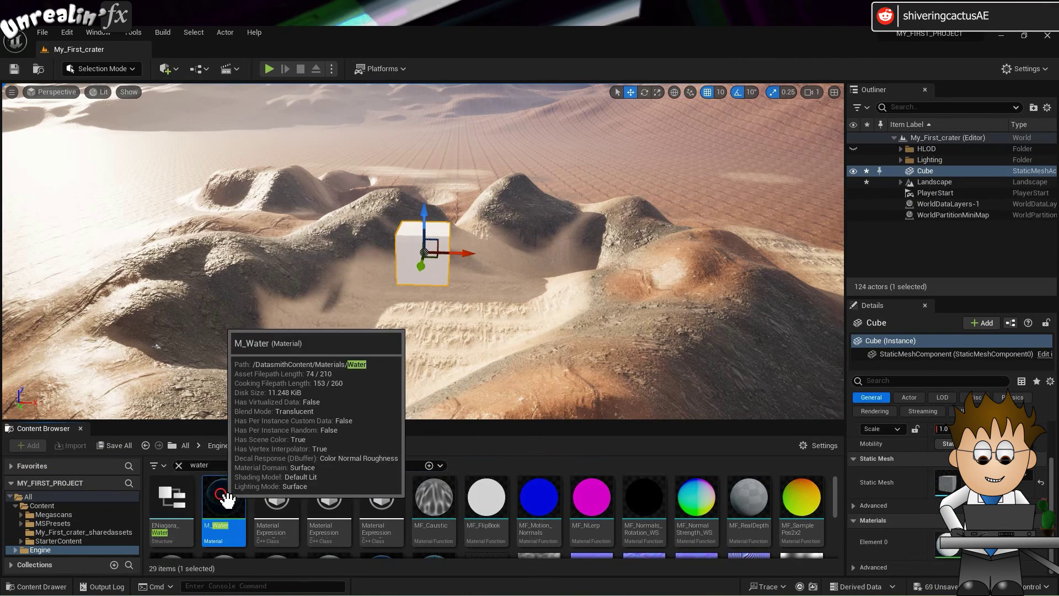
drag(224, 496, 887, 540)
scroll(401, 281, up, 6)
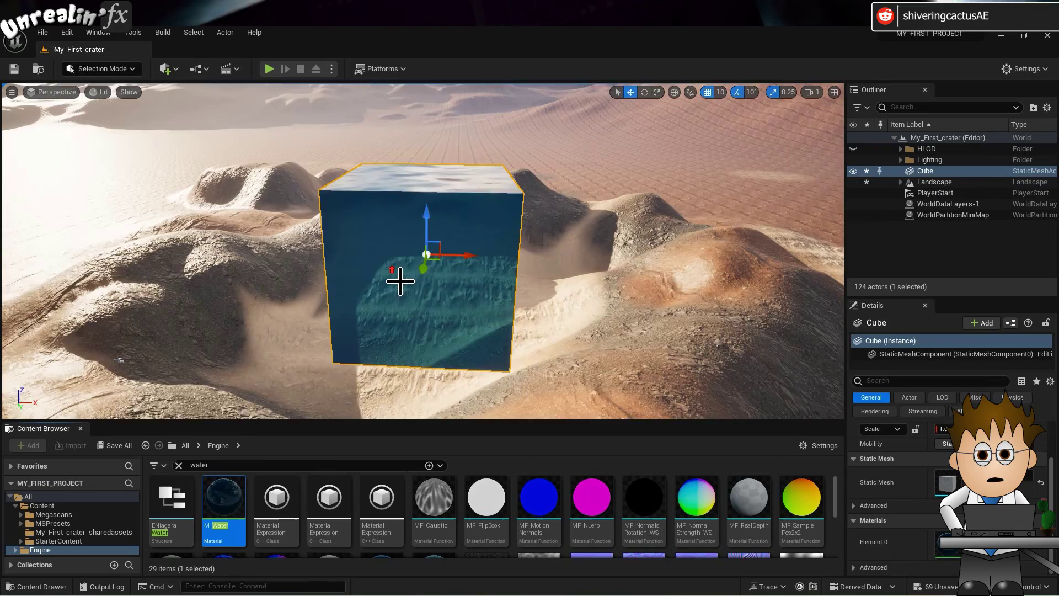
scroll(397, 274, down, 5)
right_drag(397, 270, 398, 298)
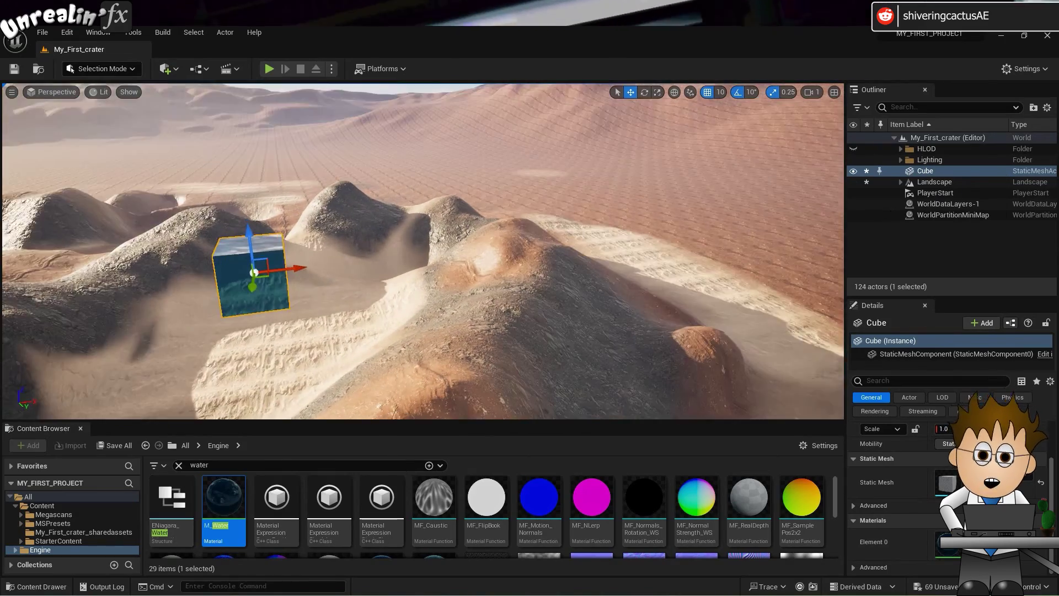
drag(388, 157, 391, 353)
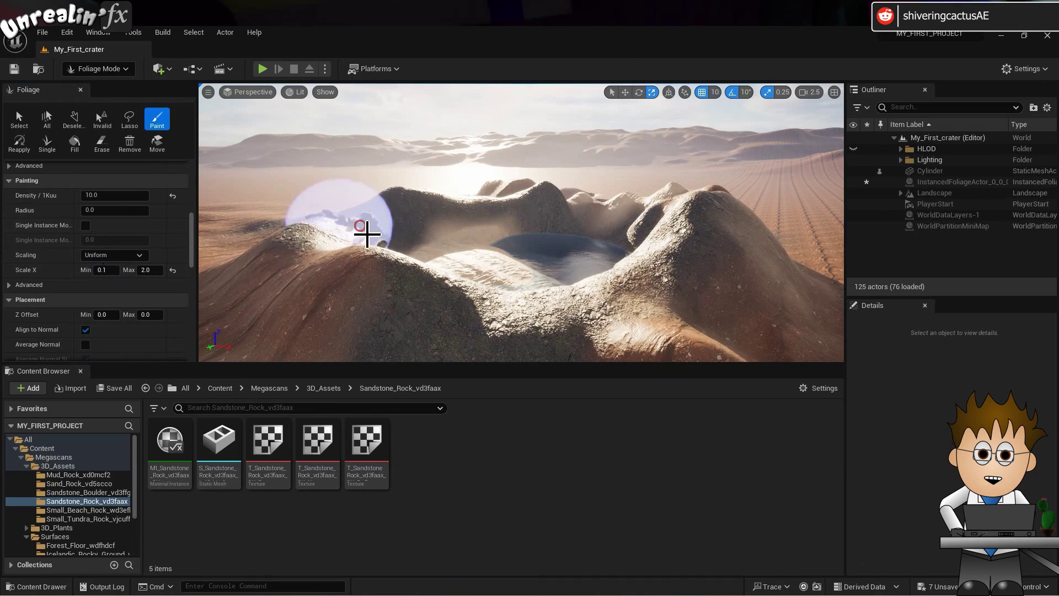
Paint rock and Rose Hip plant foliage over the crater rim and its outer slopes in Foliage Mode
mouse_move(367, 235)
mouse_down()
mouse_move(371, 298)
mouse_move(631, 333)
mouse_move(726, 253)
mouse_move(667, 202)
mouse_up()
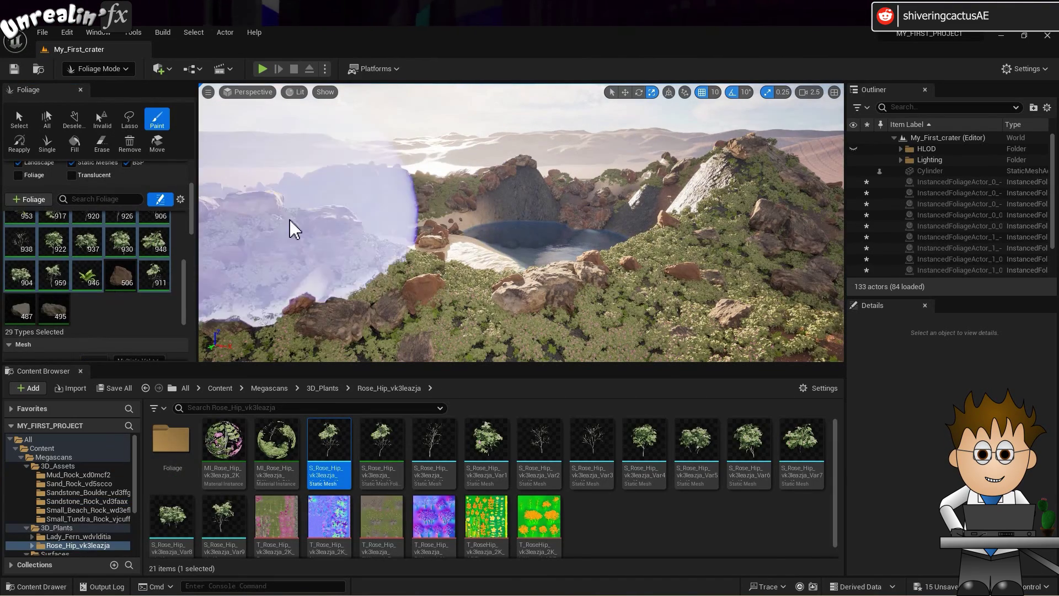
mouse_move(296, 229)
mouse_down()
mouse_move(515, 190)
mouse_move(705, 192)
mouse_move(411, 220)
mouse_move(303, 248)
mouse_up()
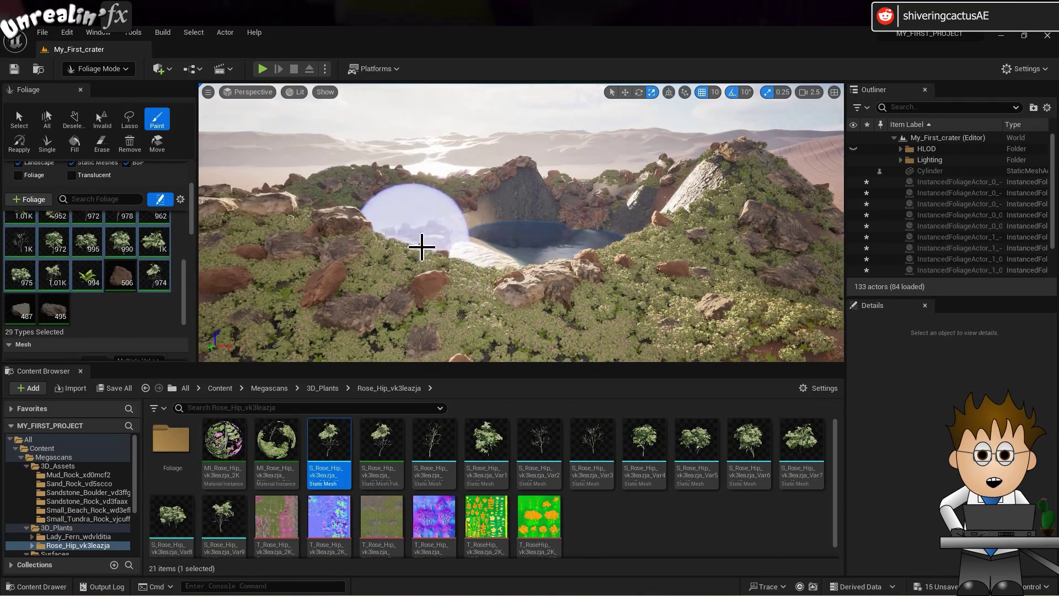